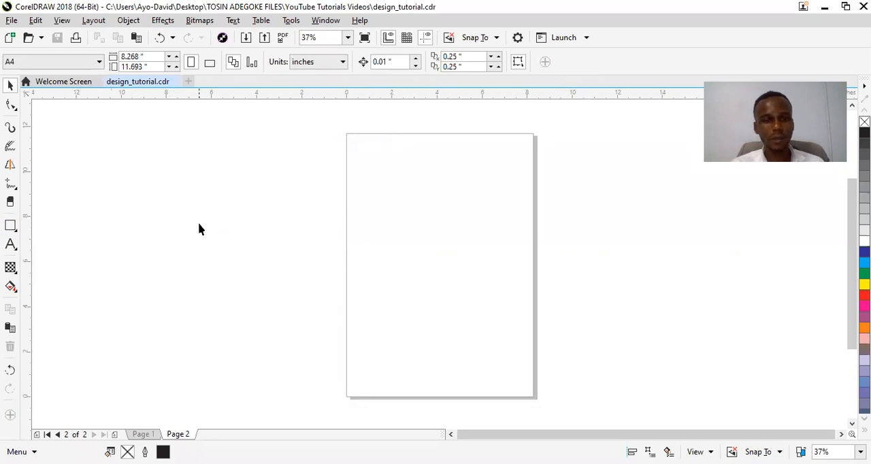
Draw a rectangle about 4.98 by 2.57 inches in the upper half of page 2
click(12, 229)
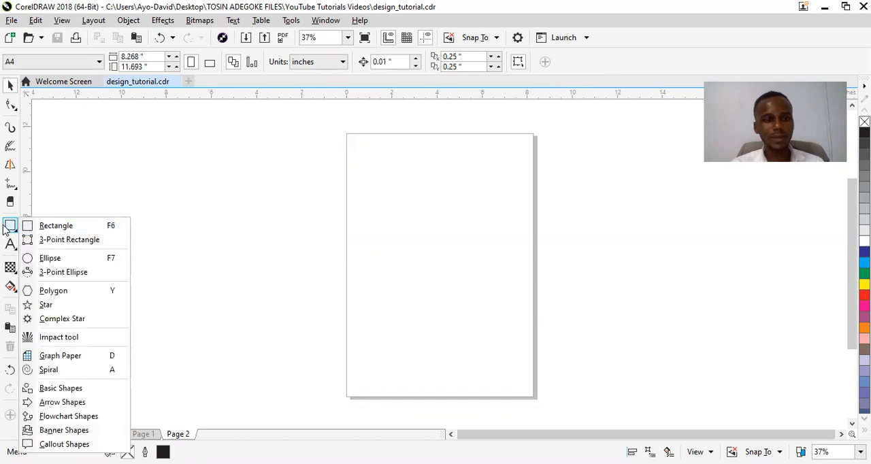
click(42, 227)
mouse_move(371, 188)
mouse_down()
mouse_move(432, 238)
mouse_move(484, 246)
mouse_up()
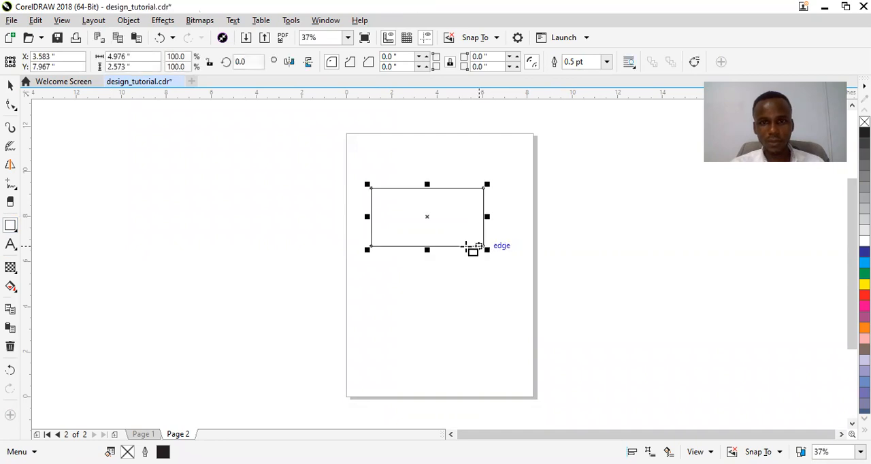
key(space)
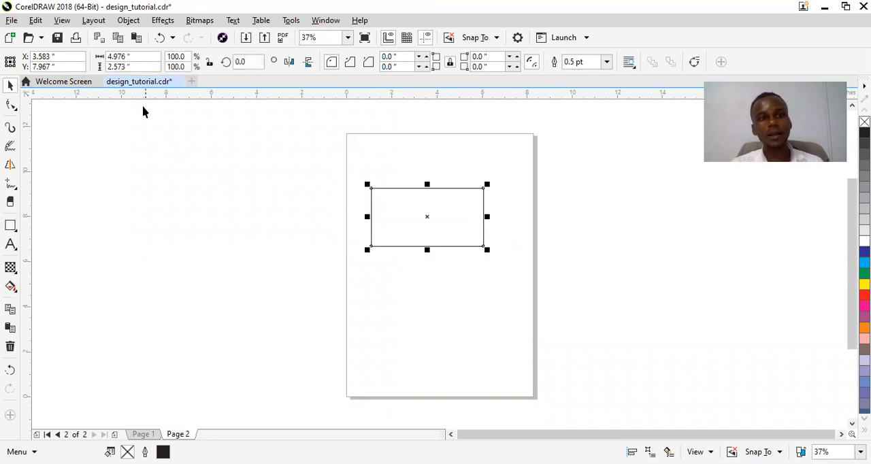
Set the rectangle's width to 3 inches and its height to 2.1 inches
click(140, 67)
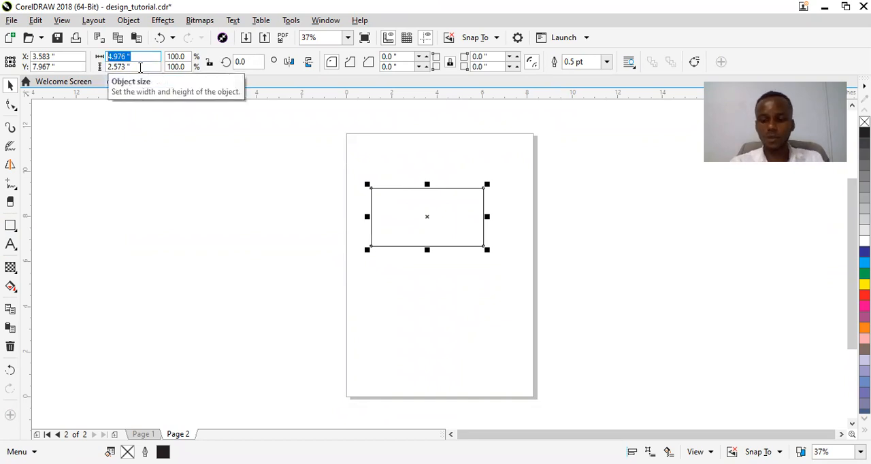
text(3)
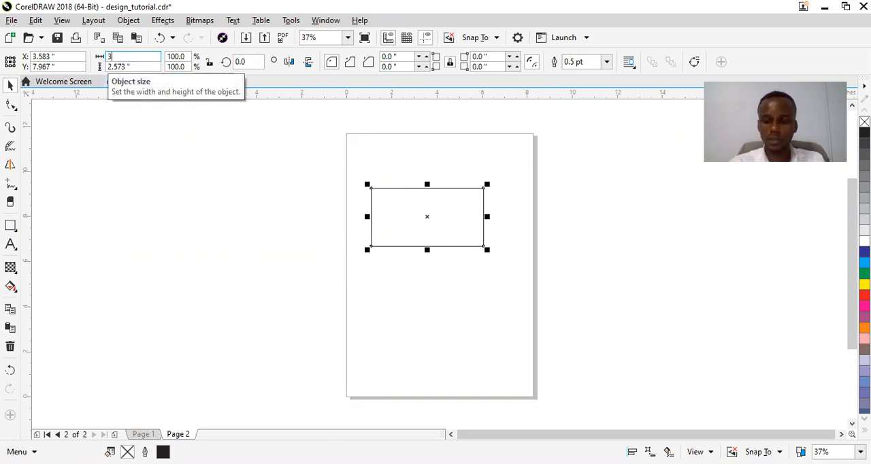
click(127, 66)
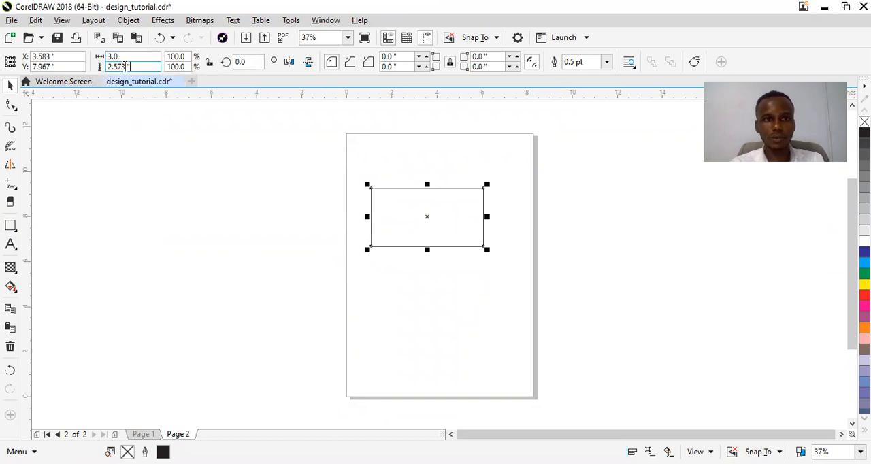
drag(140, 66, 102, 68)
text(2.1)
key(Return)
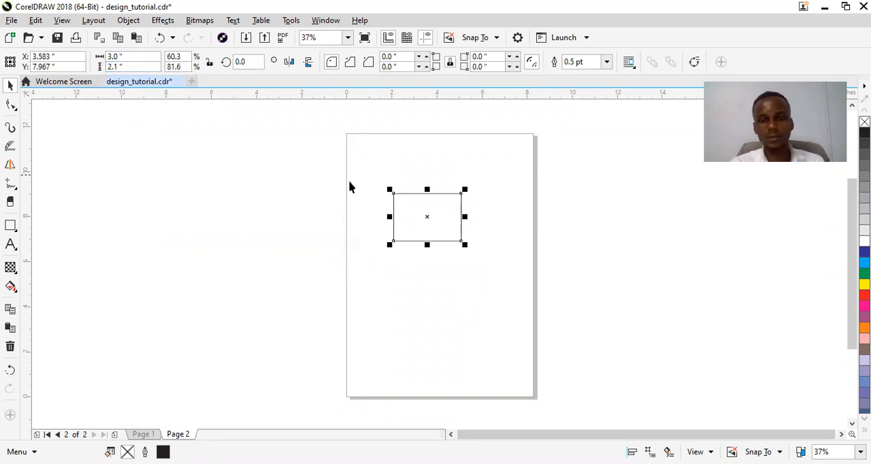
Move the rectangle up near the top of the page, centred at about X 3.45, Y 9.86 inches
drag(429, 211, 430, 201)
key(z)
drag(318, 141, 531, 246)
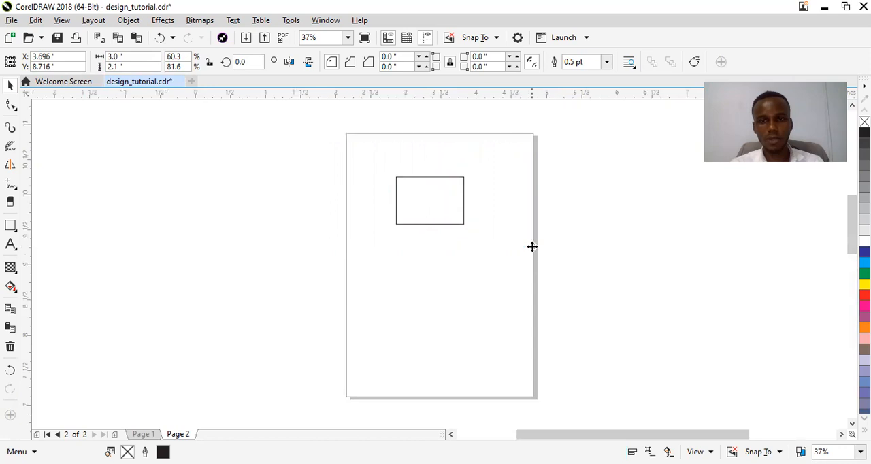
drag(483, 275, 465, 195)
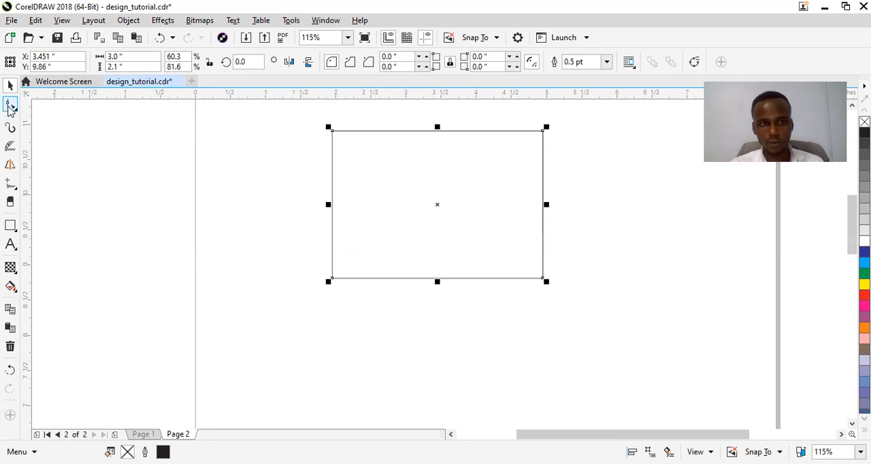
Round all the rectangle's corners to a radius of about 0.127 inches and shift it slightly to the right
click(10, 105)
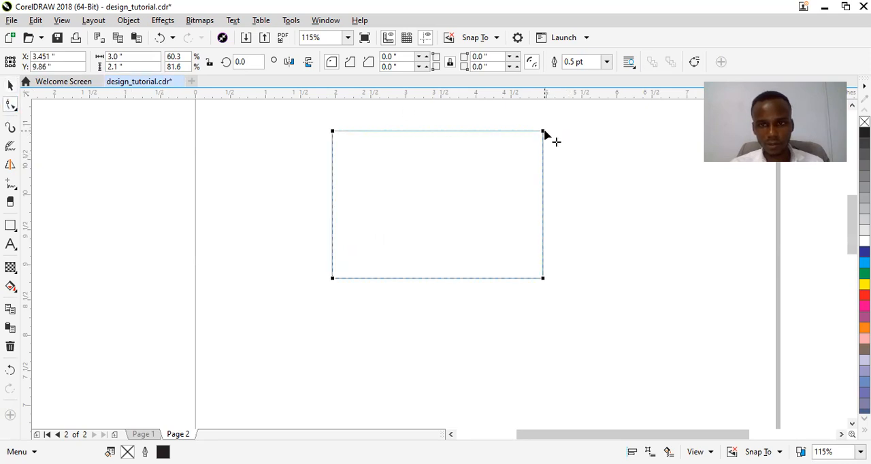
drag(544, 134, 543, 142)
key(space)
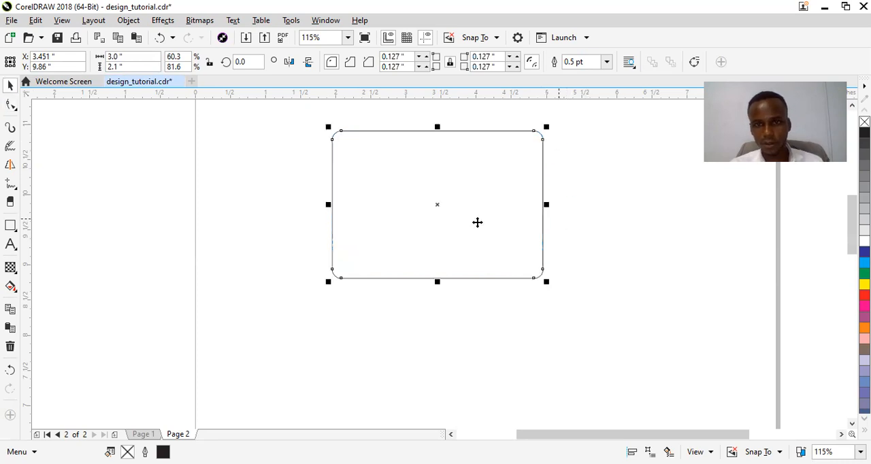
click(242, 235)
drag(441, 210, 459, 207)
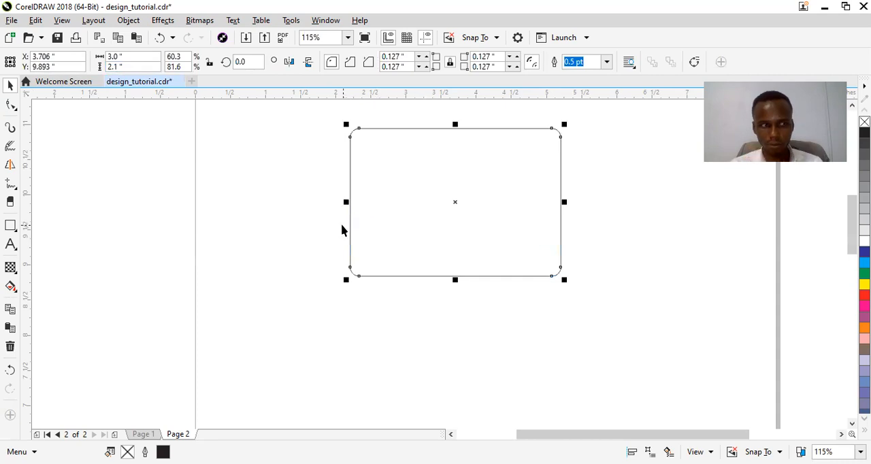
Draw a second upright rectangle about 1.23 by 1.53 inches to the lower left of the rounded one
click(10, 228)
drag(219, 233, 305, 340)
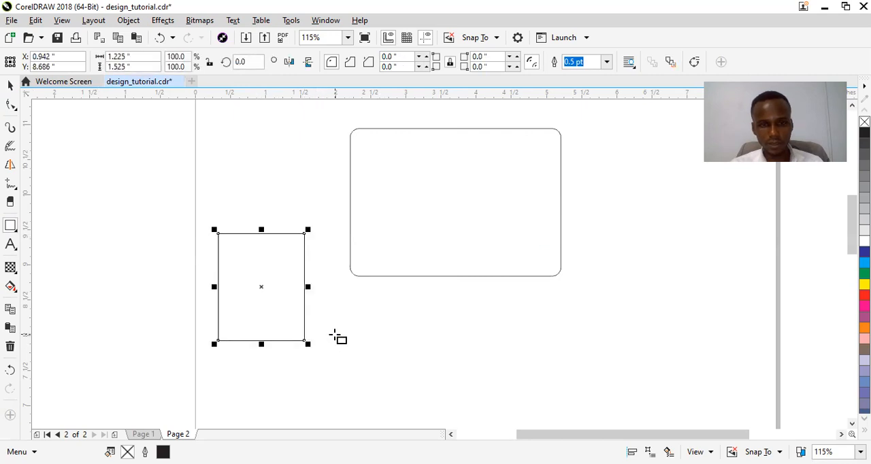
key(space)
Give the rounded rectangle a white fill and a blue outline
click(440, 216)
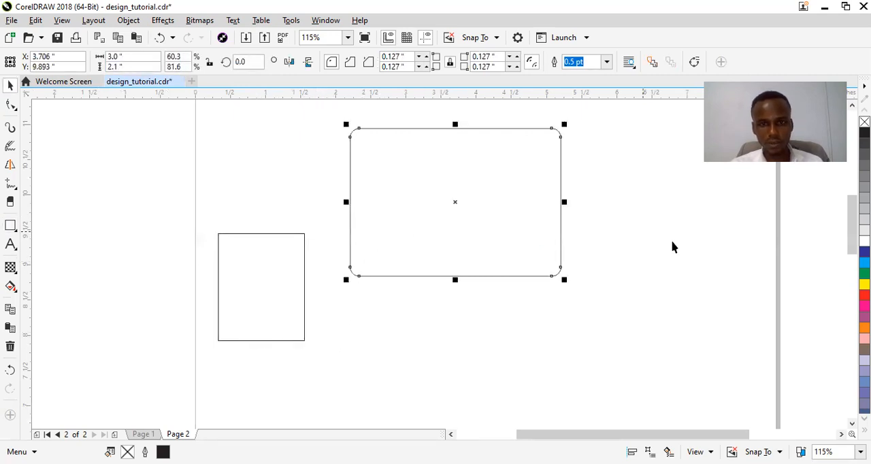
click(864, 240)
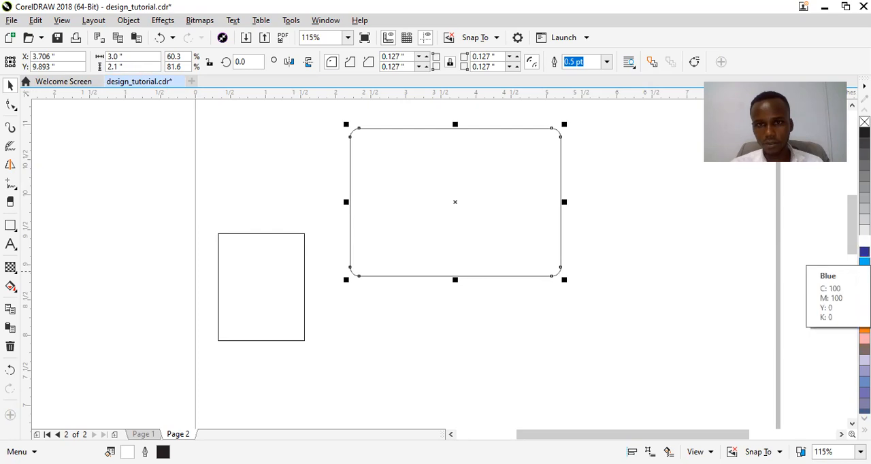
right_click(864, 252)
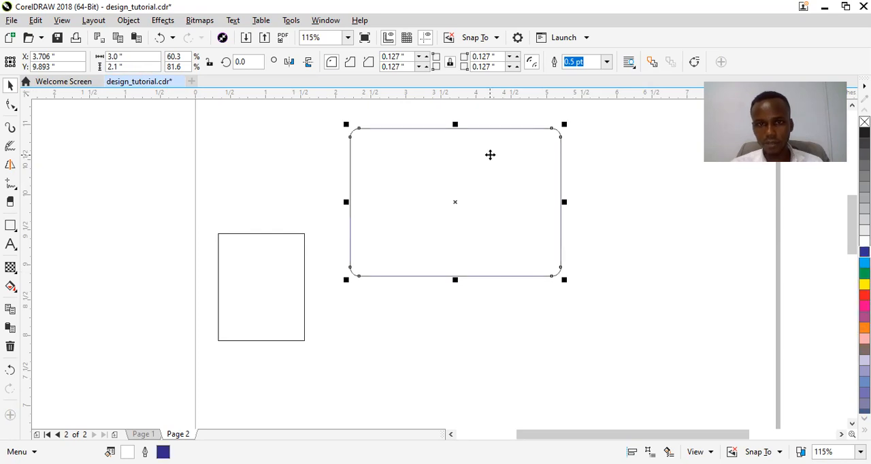
click(591, 221)
Move the small rectangle up beside the rounded one's left edge and convert it to curves for node editing
click(282, 278)
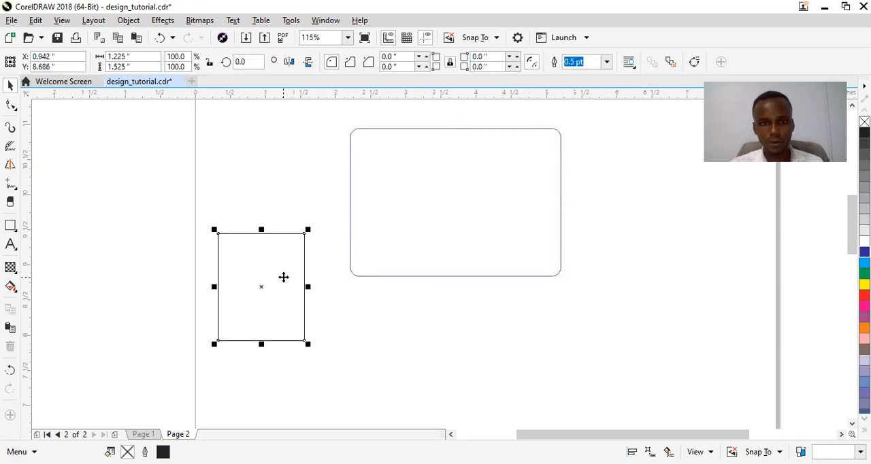
drag(281, 277, 302, 238)
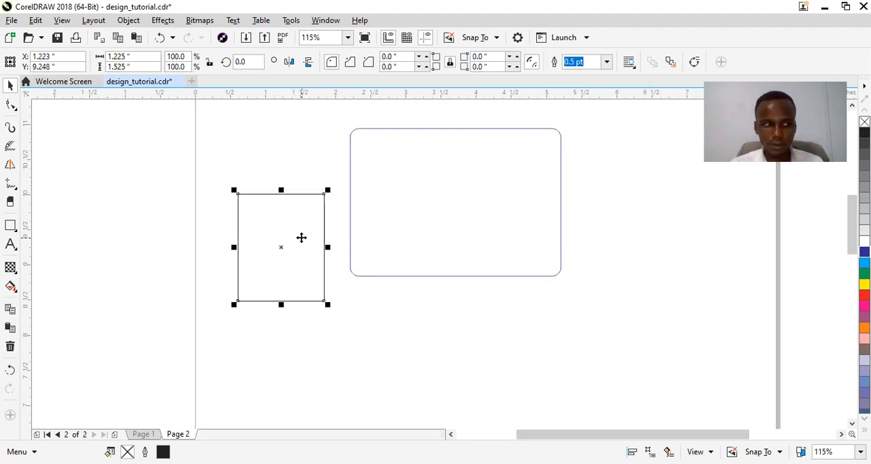
drag(301, 237, 313, 234)
right_click(304, 239)
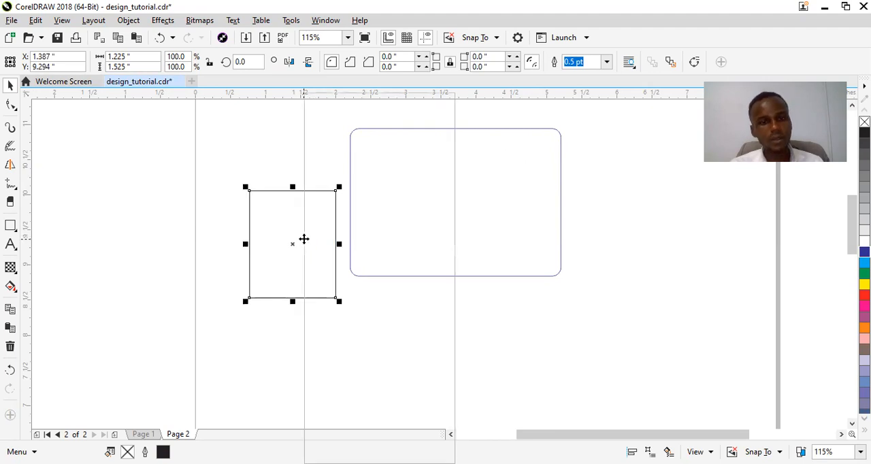
click(347, 153)
key(F10)
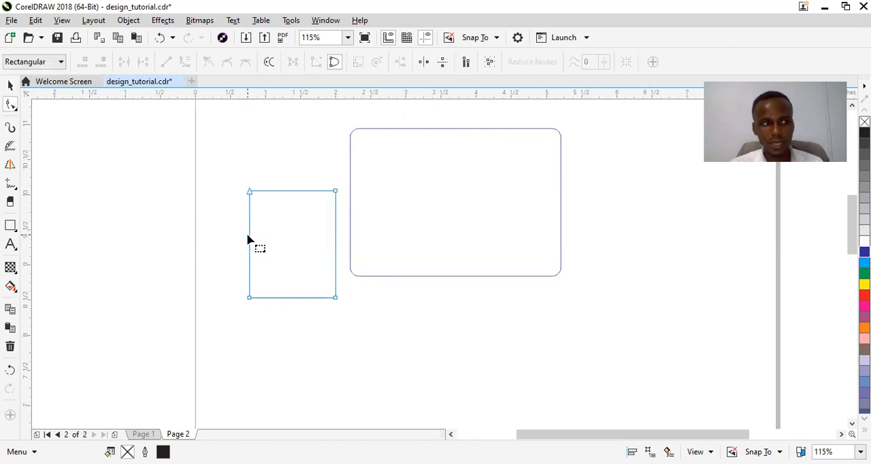
Try to chamfer the small rectangle by adding nodes on its left and bottom edges and deleting the lower-left corner node
click(249, 235)
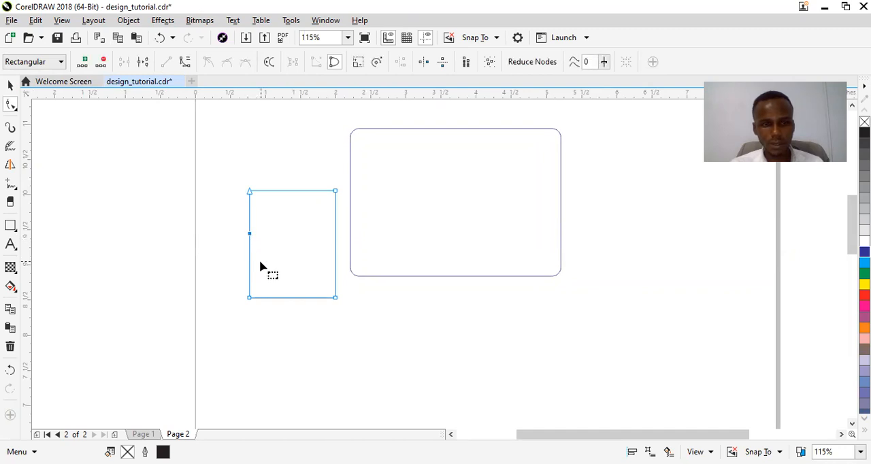
click(280, 298)
double_click(249, 297)
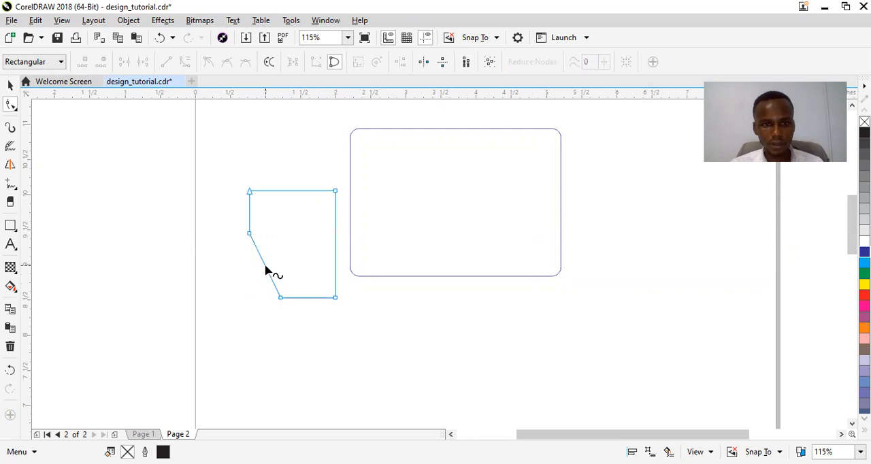
Bend the slanted edge into an outward curve and extend the shape's bottom edge downward
click(266, 271)
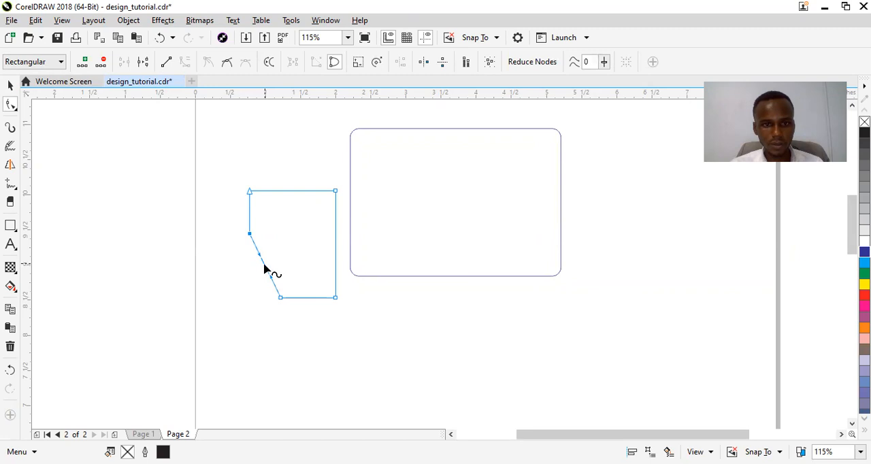
drag(264, 270, 257, 287)
drag(273, 324, 340, 344)
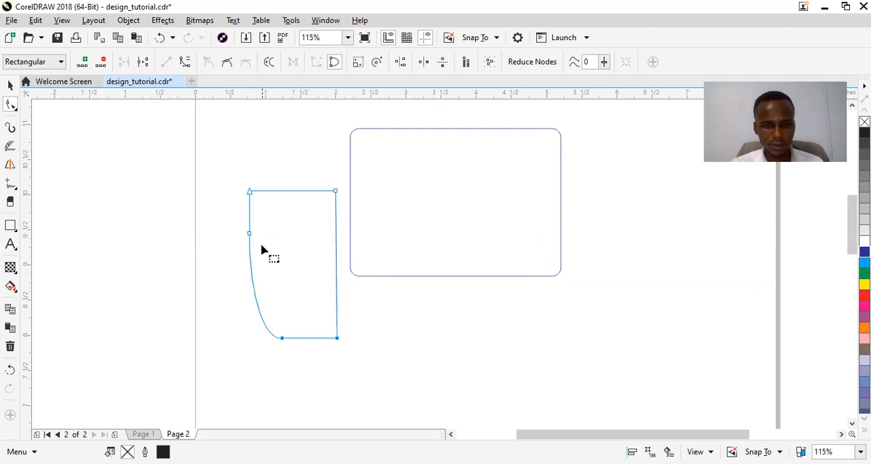
click(254, 288)
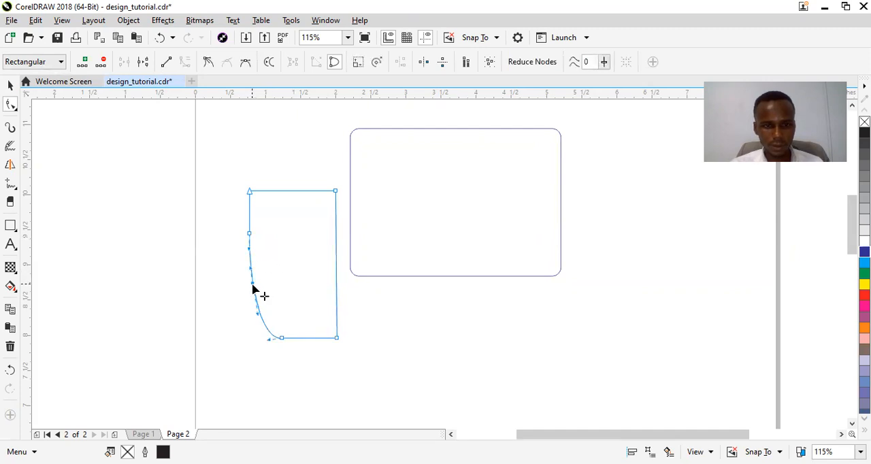
Undo the curve, the bottom extension, the corner deletion and the added nodes on the small rectangle
key(ctrl+z)
key(ctrl+z)
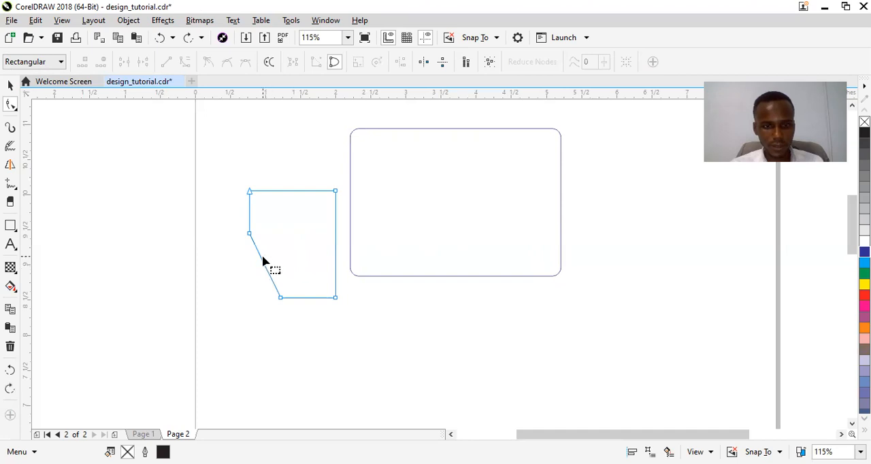
key(ctrl+z)
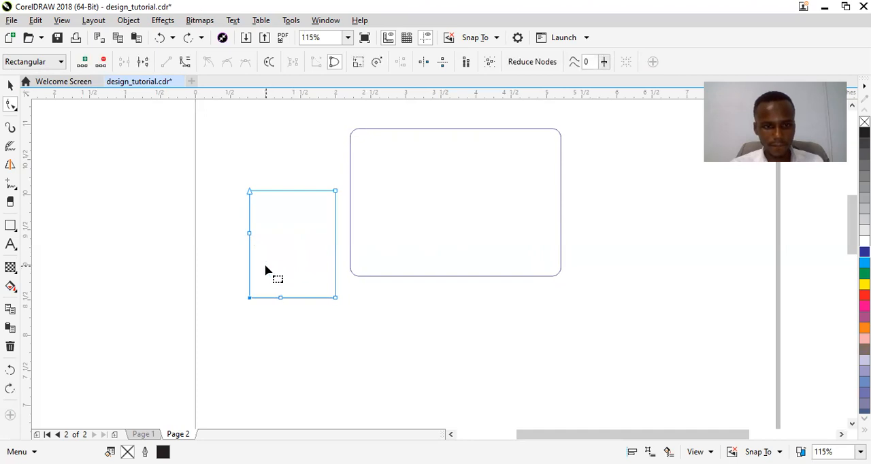
double_click(248, 297)
key(ctrl+z)
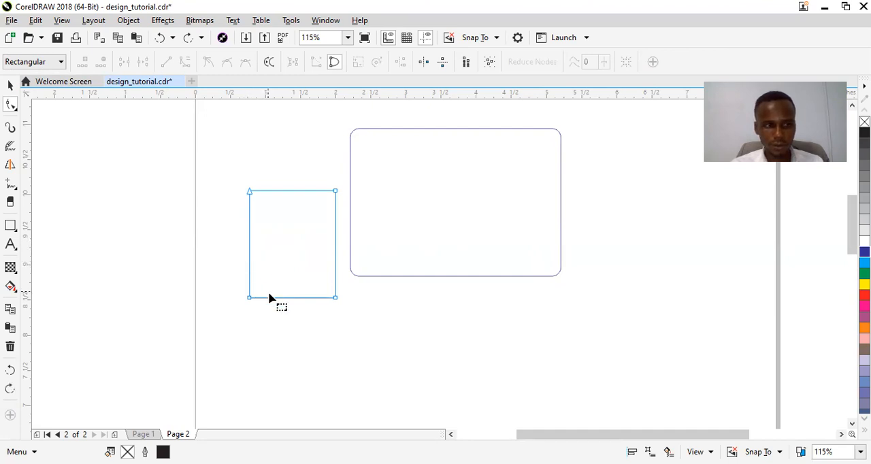
Move the small shape's lower-left node inward along the bottom edge, and pull a new left-side node slightly outward
drag(249, 299, 293, 298)
click(266, 235)
drag(266, 236, 245, 243)
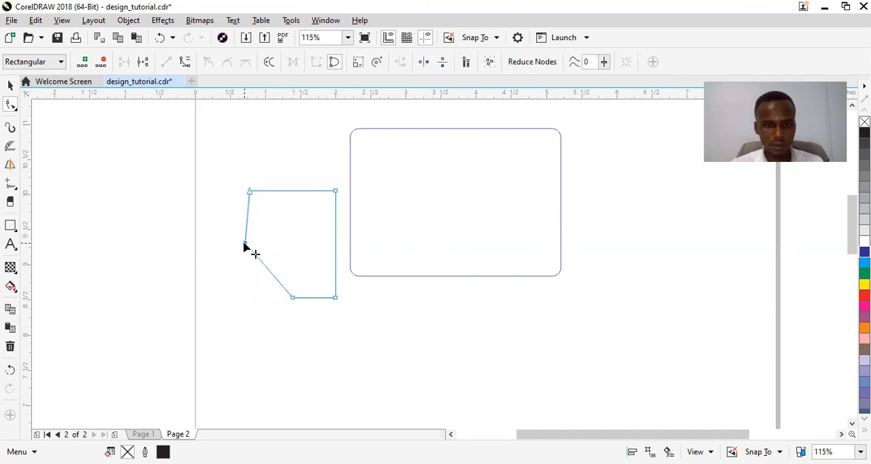
Add a node on the slanted edge, pull it inward, and bend the segment on its left into a downward curve
click(269, 271)
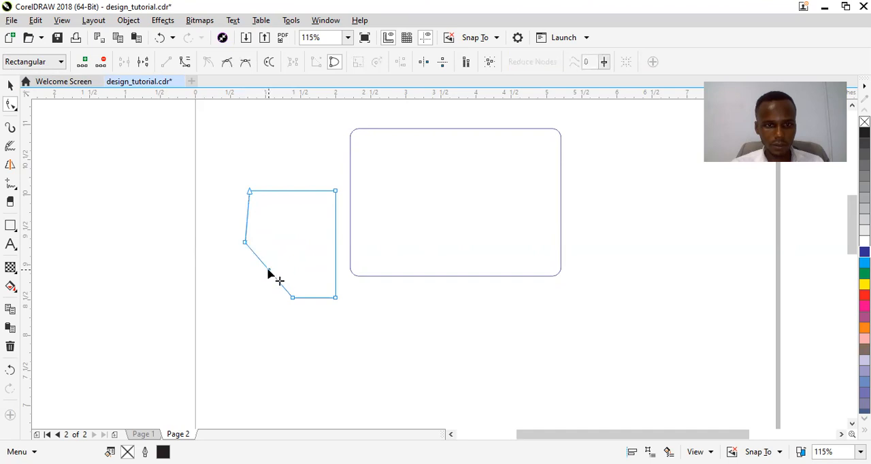
drag(268, 271, 279, 260)
click(266, 250)
click(184, 61)
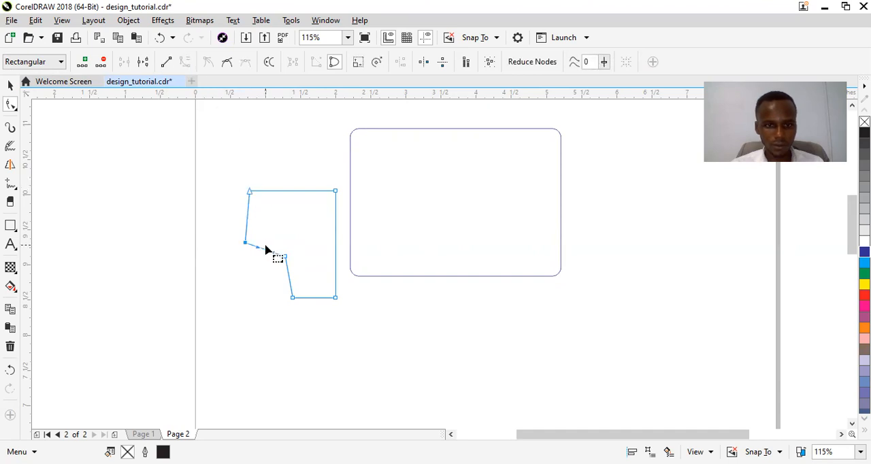
drag(266, 251, 260, 266)
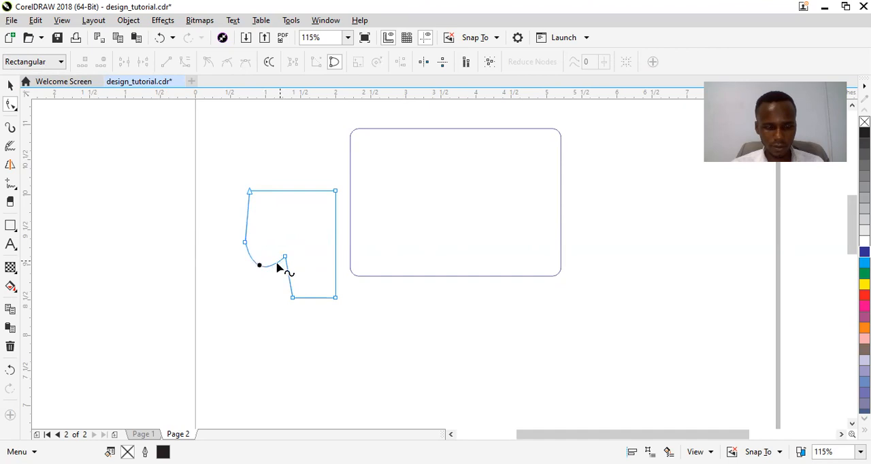
Pull the small shape's two bottom nodes and its inner corner node downward, and flatten the lower-left curve into a shallow arc
drag(291, 300, 284, 320)
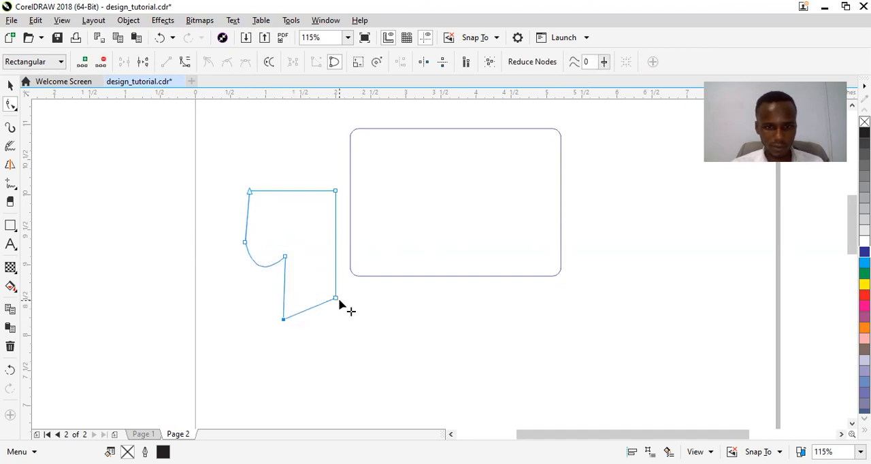
mouse_move(336, 303)
mouse_down()
mouse_move(332, 325)
mouse_move(340, 314)
mouse_up()
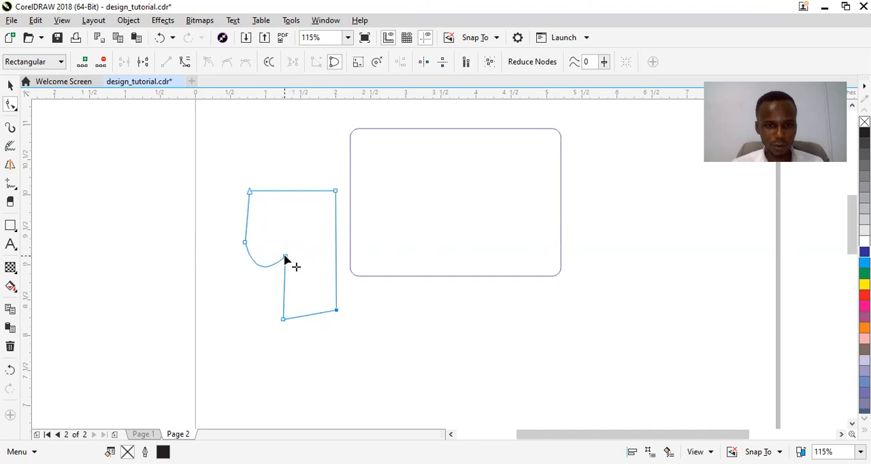
drag(286, 259, 256, 256)
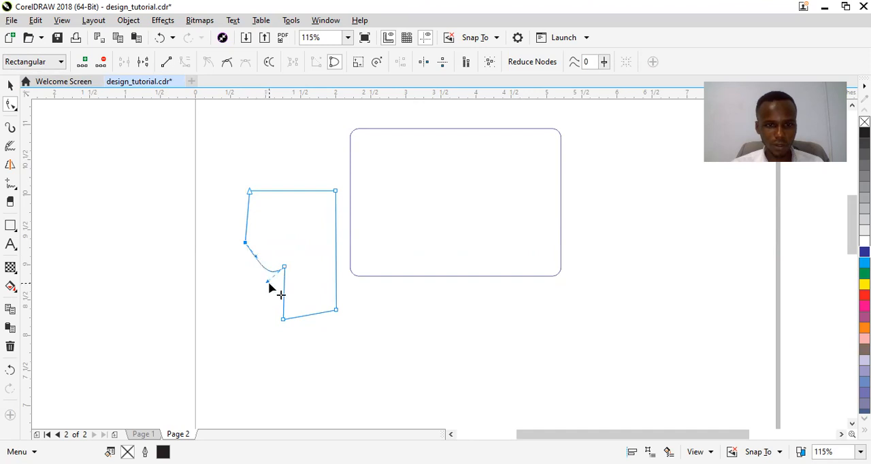
drag(267, 285, 265, 265)
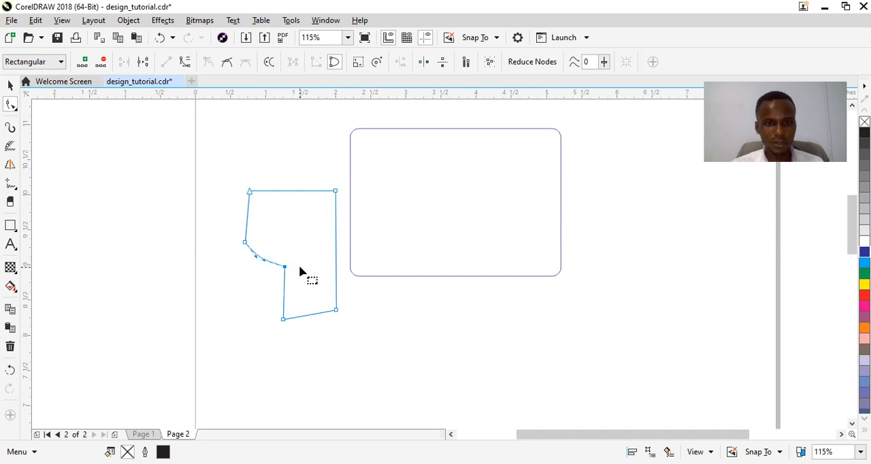
Scale the custom shape up proportionally from its center to about 1.46 by 2.07 inches
key(space)
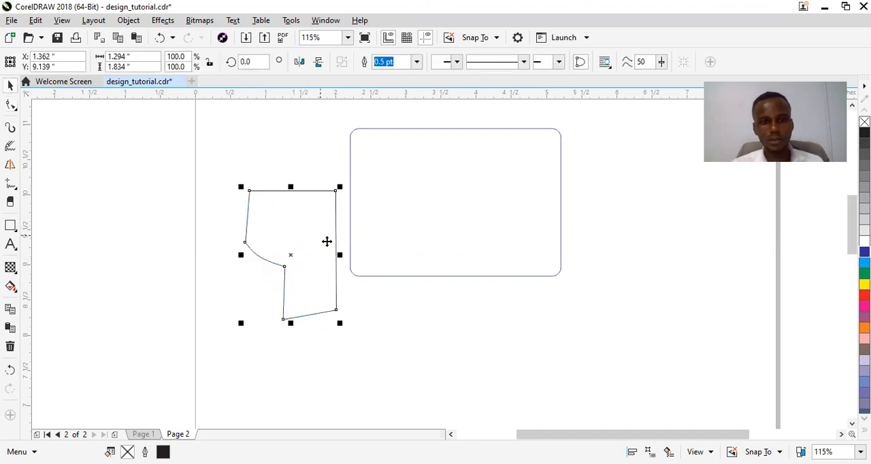
click(309, 260)
click(323, 262)
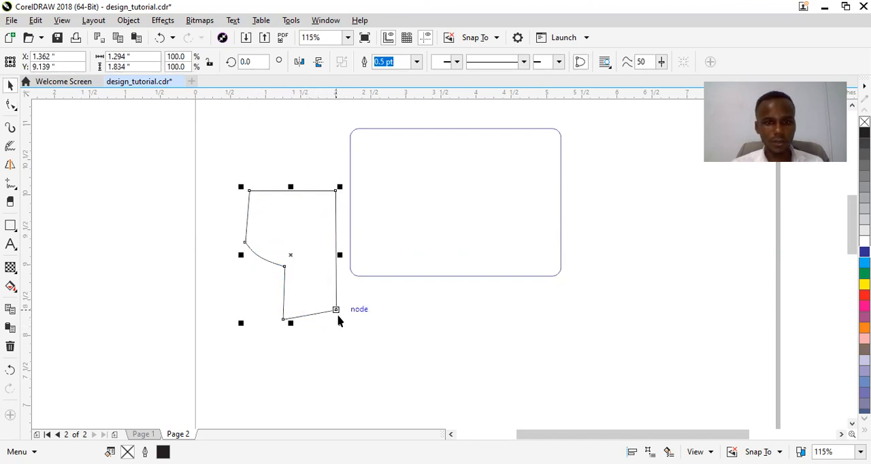
drag(341, 325, 343, 326)
drag(347, 334, 344, 330)
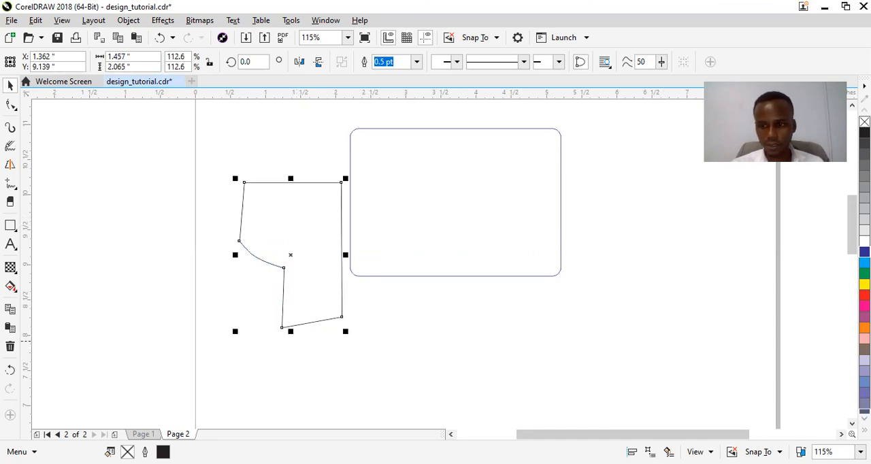
Fill the custom shape with a dark navy shade of the slate blue palette color
click(864, 419)
click(864, 419)
click(864, 418)
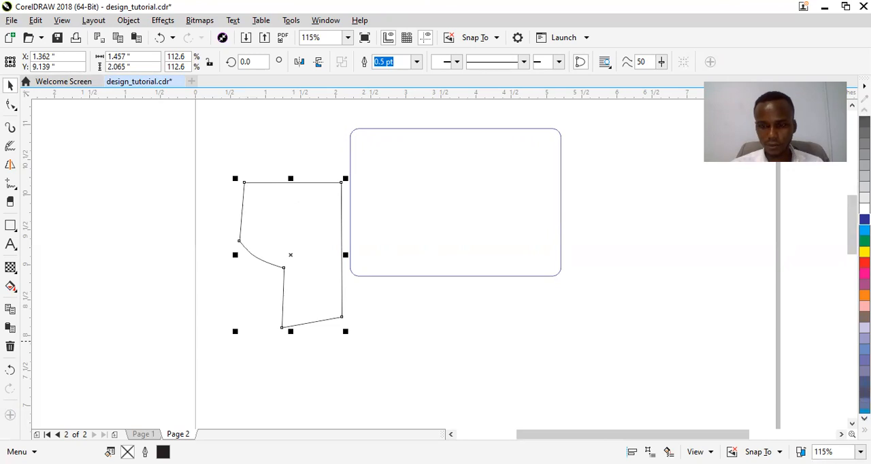
click(864, 418)
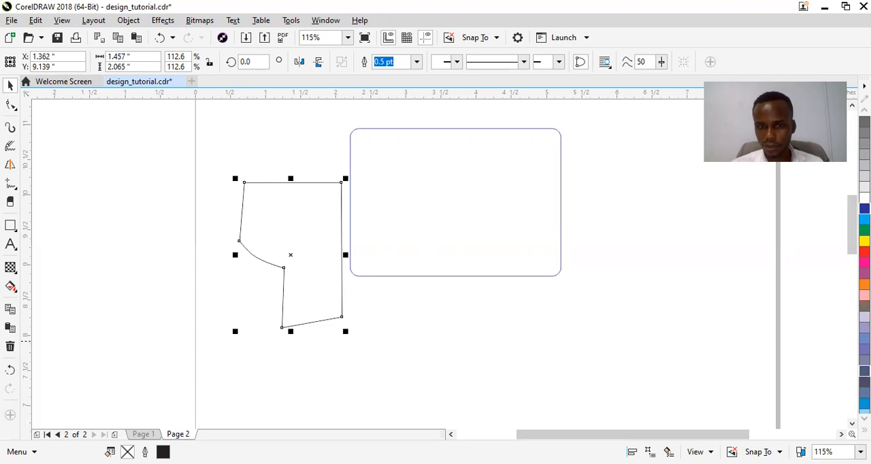
click(864, 371)
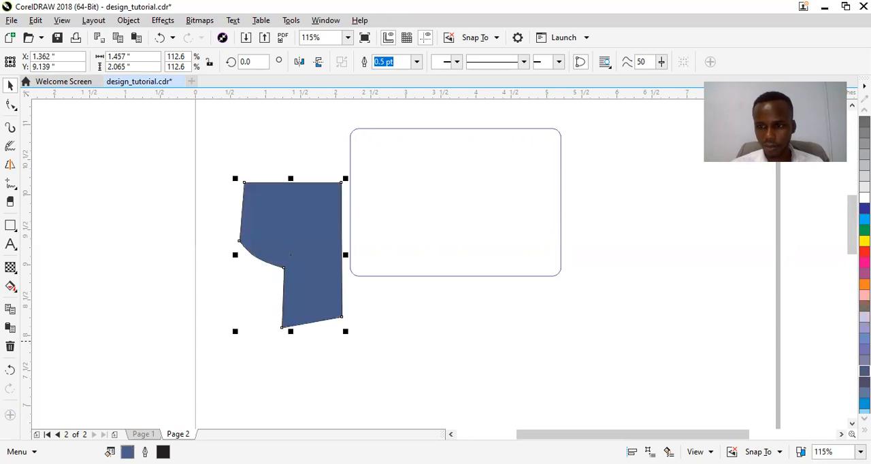
click(864, 371)
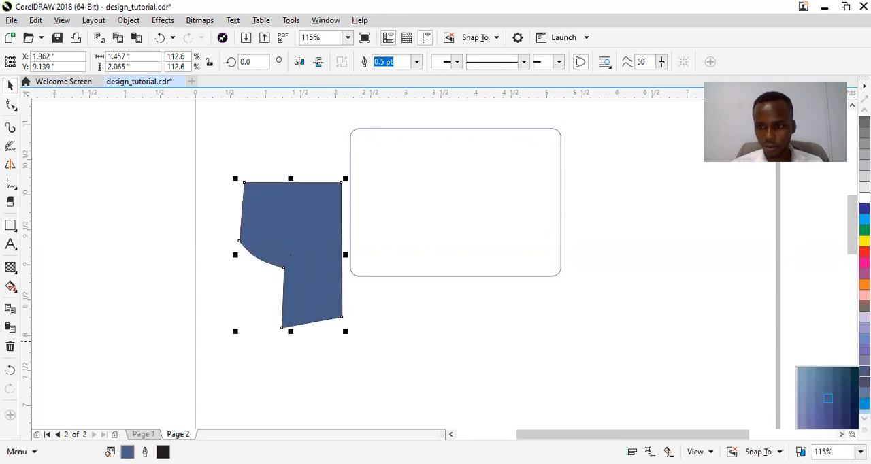
click(854, 407)
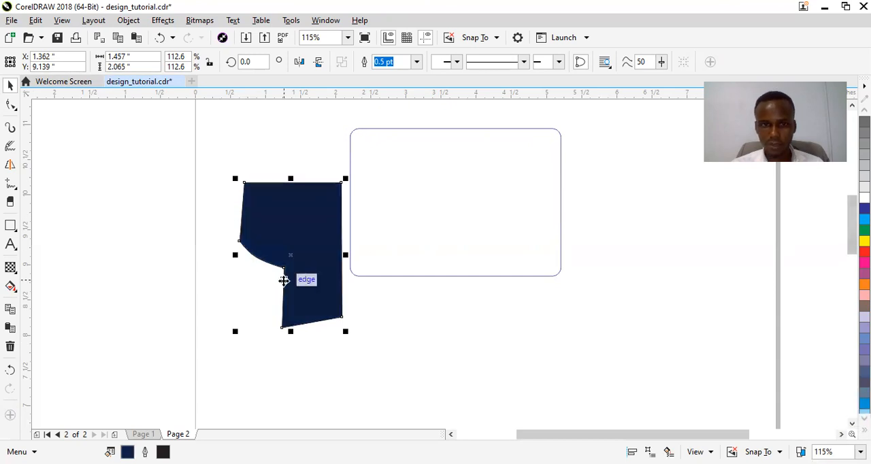
Place a spare copy of the navy shape outside the page, beyond its left edge
click(304, 250)
click(304, 250)
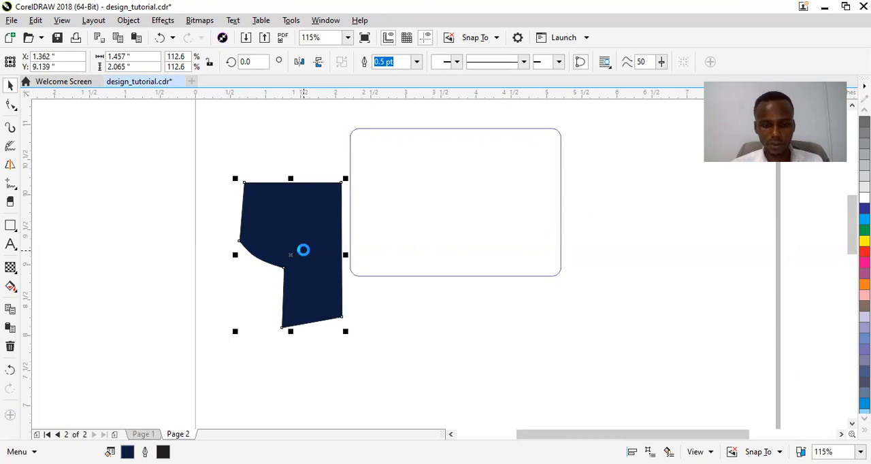
drag(304, 250, 100, 232)
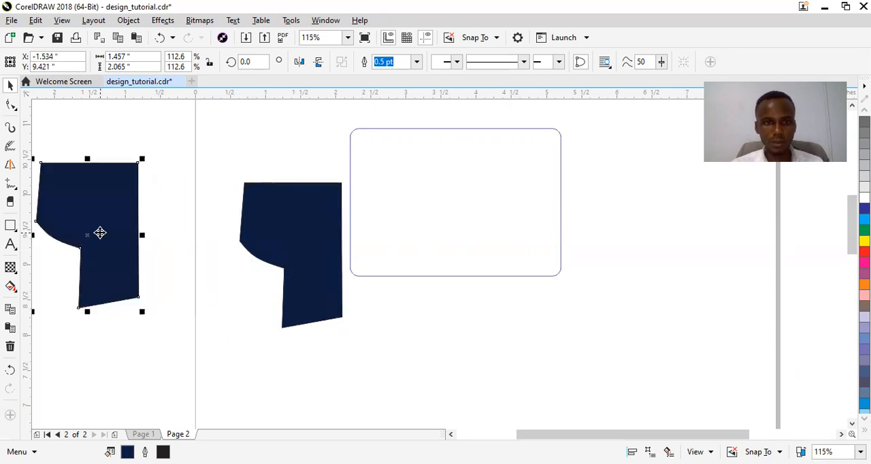
PowerClip the original navy shape inside the rounded rectangle
click(299, 256)
drag(300, 255, 288, 215)
key(Escape)
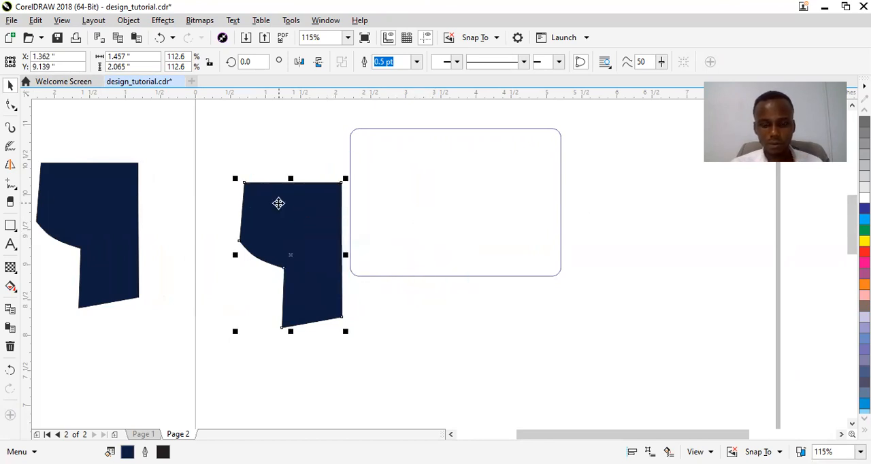
drag(278, 203, 469, 191)
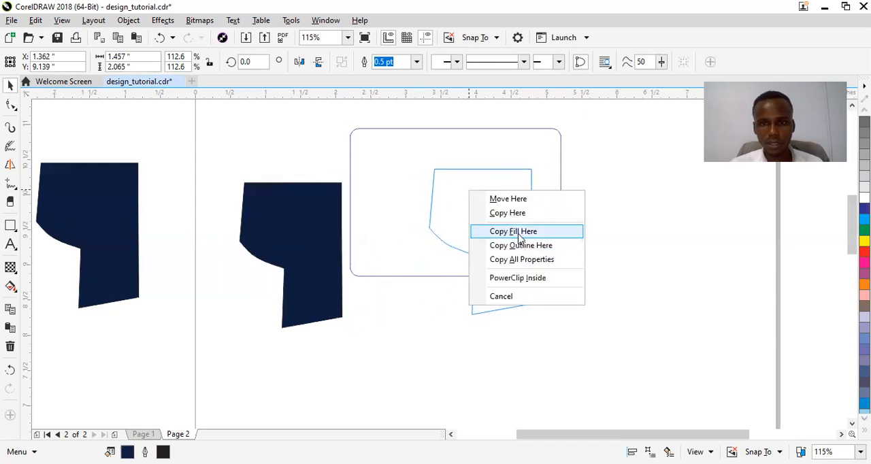
click(520, 278)
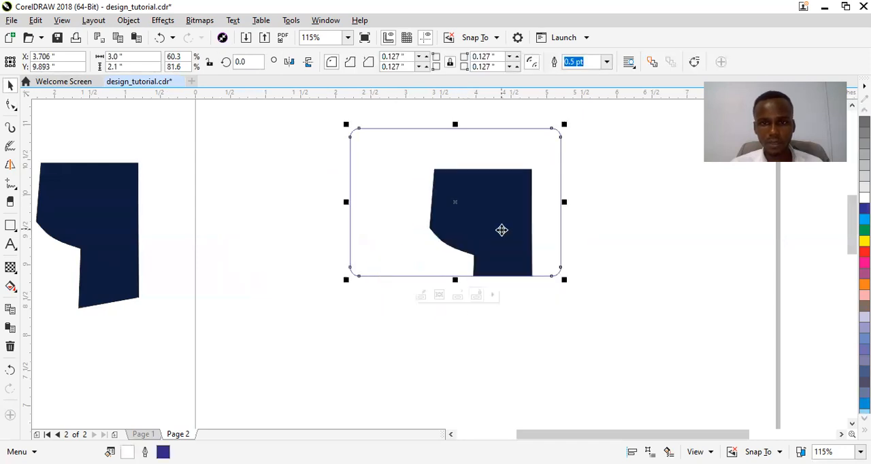
Edit the PowerClip contents, move the navy shape over the card's right edge, and resize it to about 1.31 by 2.32 inches
click(501, 231)
click(500, 219)
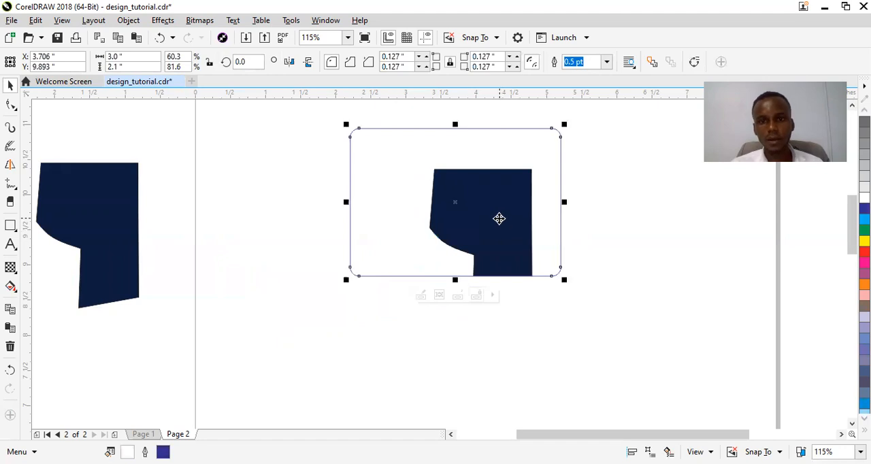
right_click(499, 219)
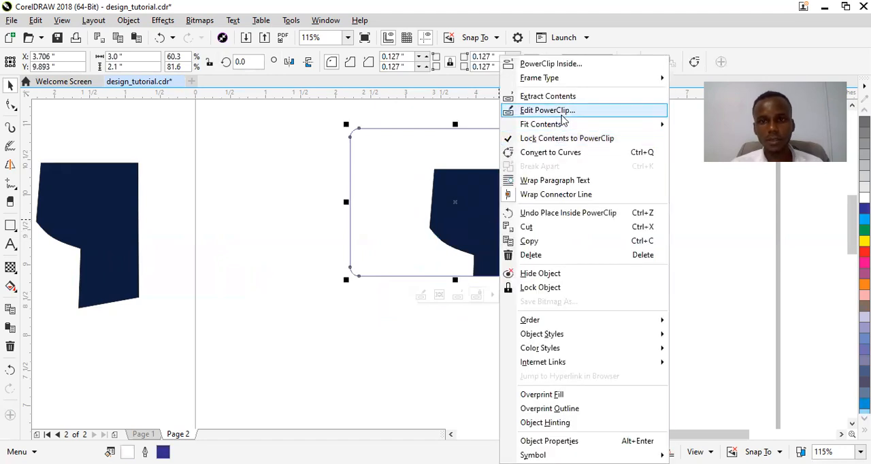
key(Return)
drag(517, 179, 550, 142)
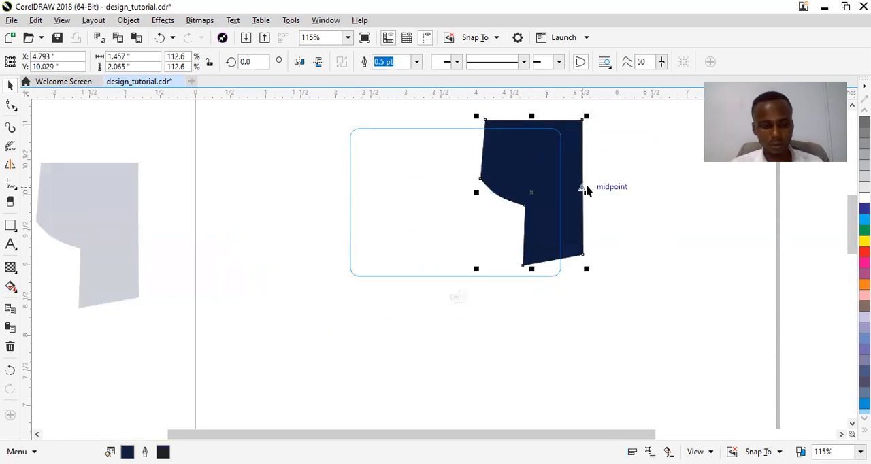
drag(585, 191, 573, 193)
drag(576, 269, 579, 278)
drag(547, 216, 560, 232)
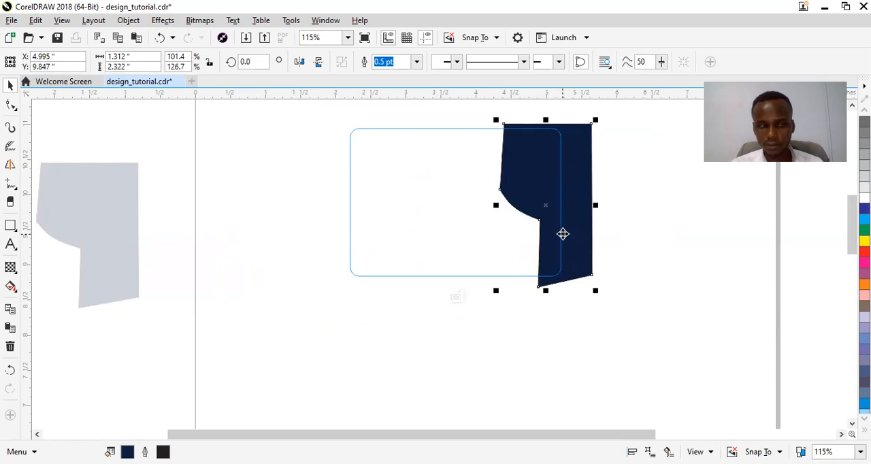
Rotate the navy shape about 3.4 degrees counterclockwise and finish editing the PowerClip
click(560, 236)
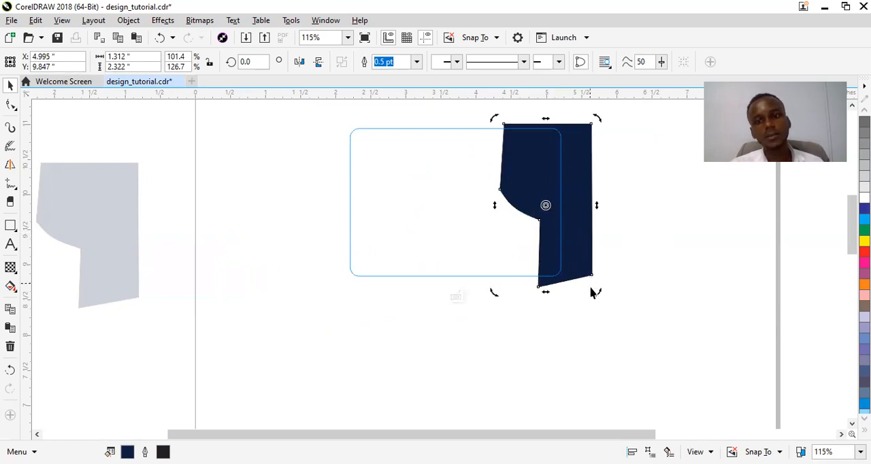
drag(597, 293, 603, 292)
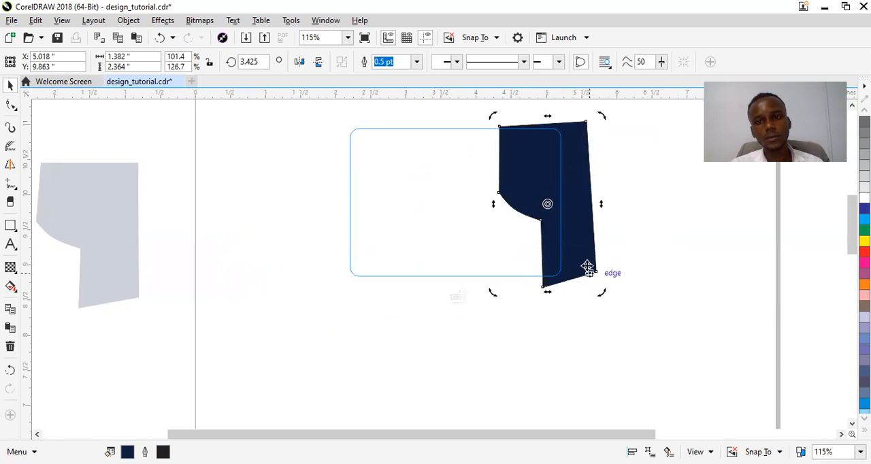
click(582, 251)
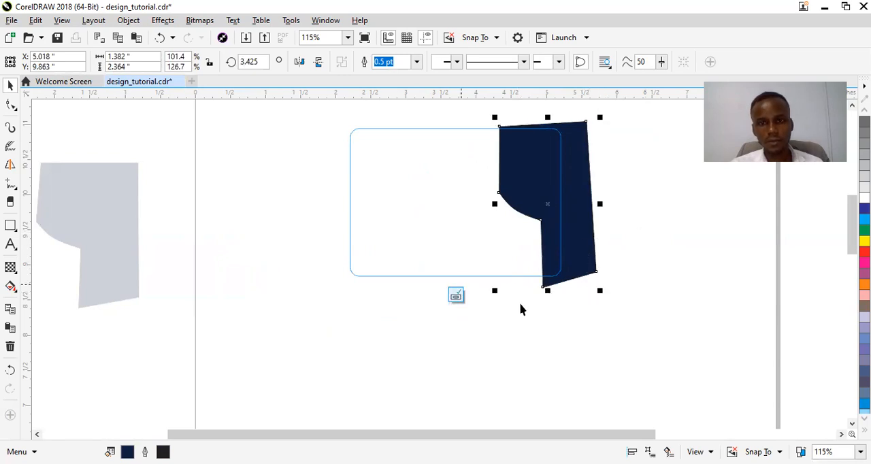
click(455, 295)
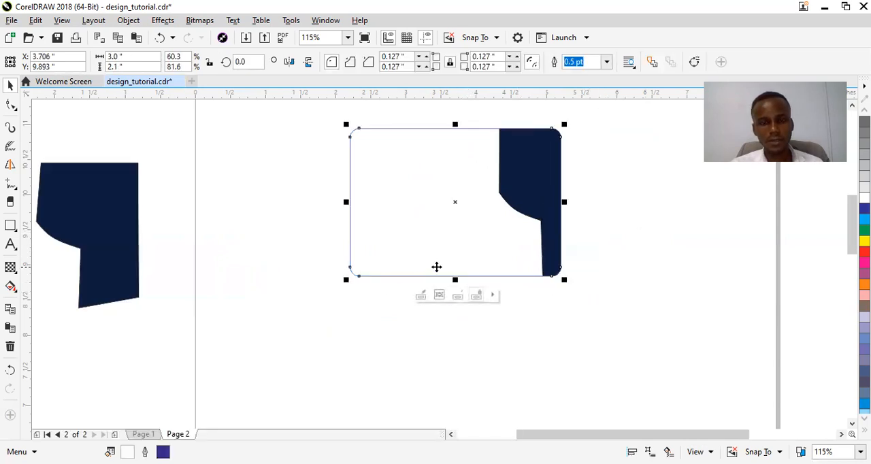
Reopen the PowerClip contents, nudge the navy shape 0.1 inch to the left, and finish editing
click(537, 205)
right_click(537, 206)
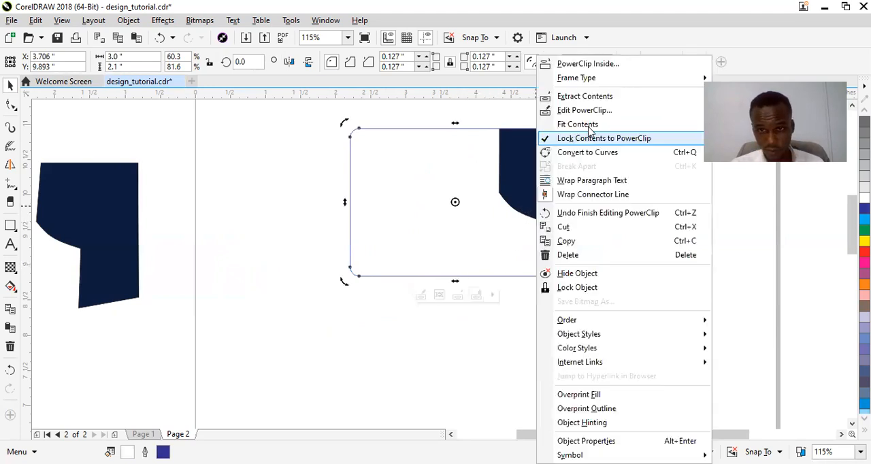
click(588, 110)
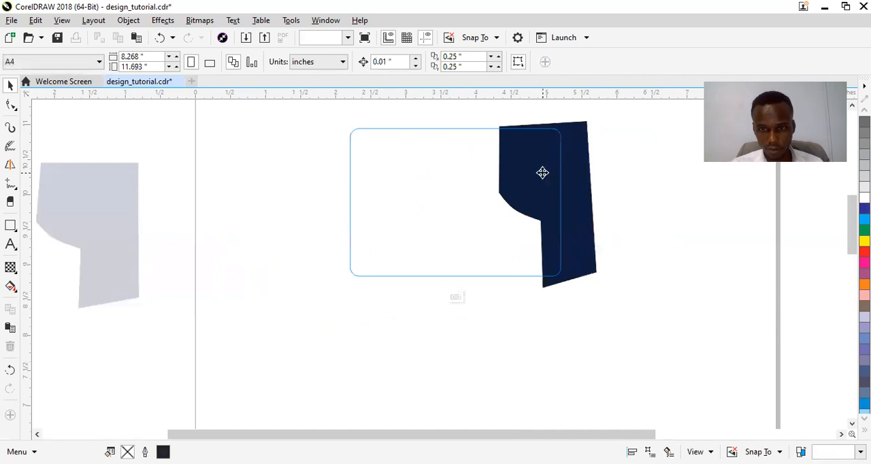
click(543, 173)
key(Left)
key(Left)
key(Left)
key(Left)
key(Left)
key(Left)
key(Left)
key(Left)
key(Left)
key(Left)
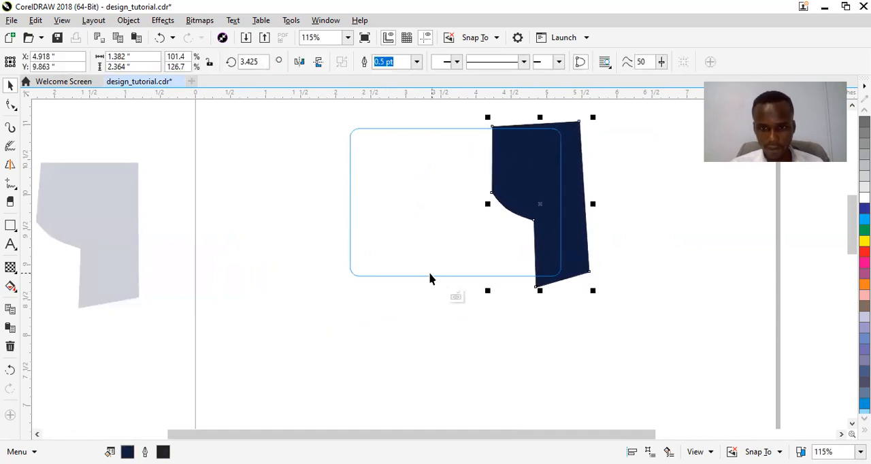
click(456, 298)
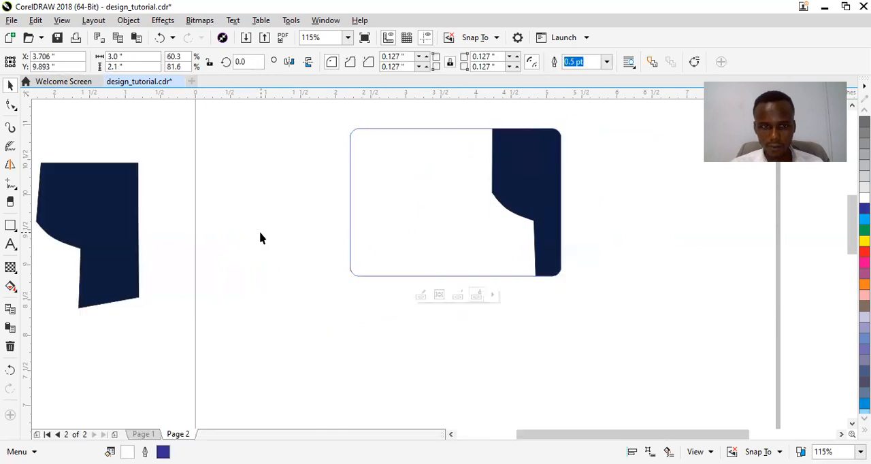
click(10, 227)
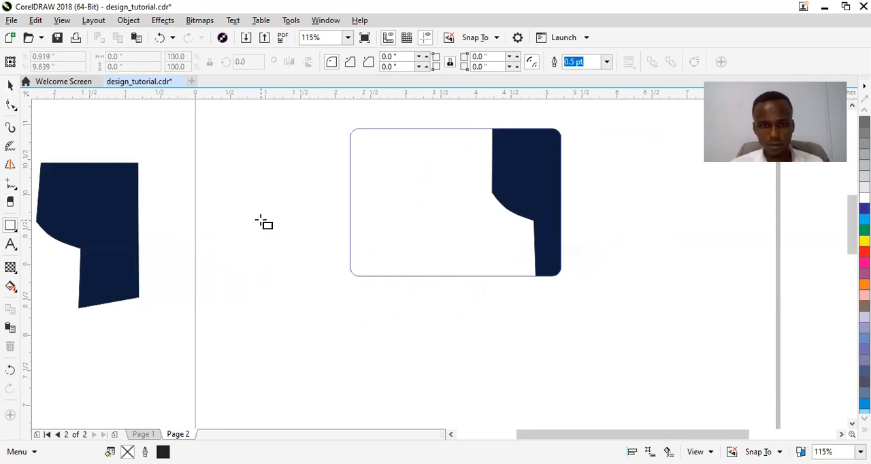
key(space)
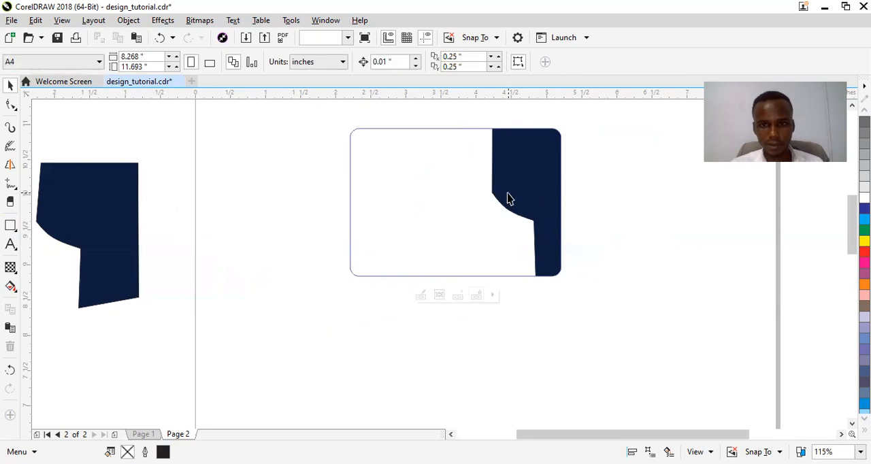
Within the card's PowerClip contents, duplicate the navy shape about 0.19 inch to the left and fill the copy green
click(508, 195)
right_click(508, 195)
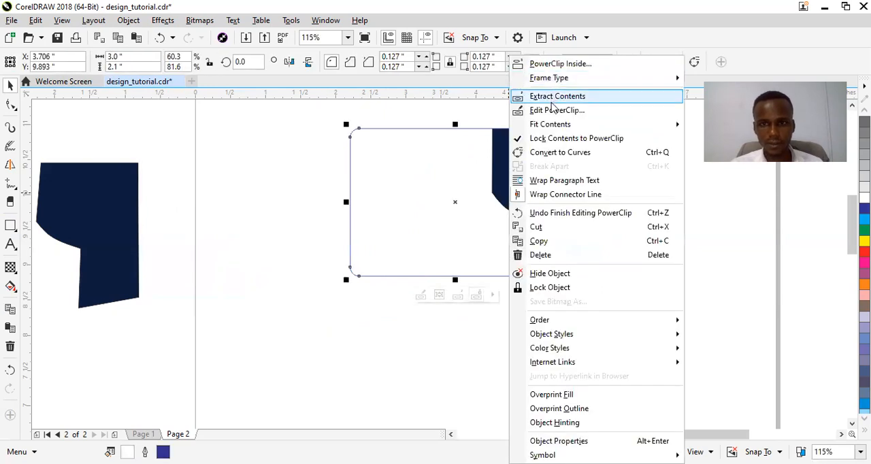
click(550, 112)
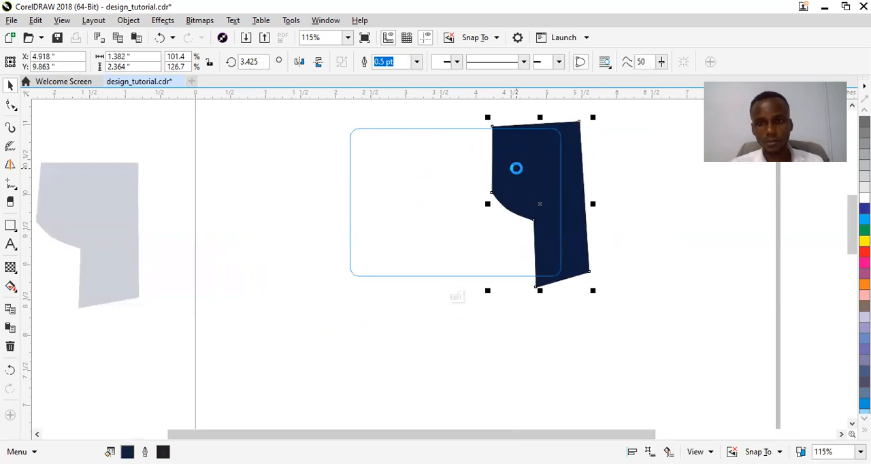
drag(516, 168, 503, 170)
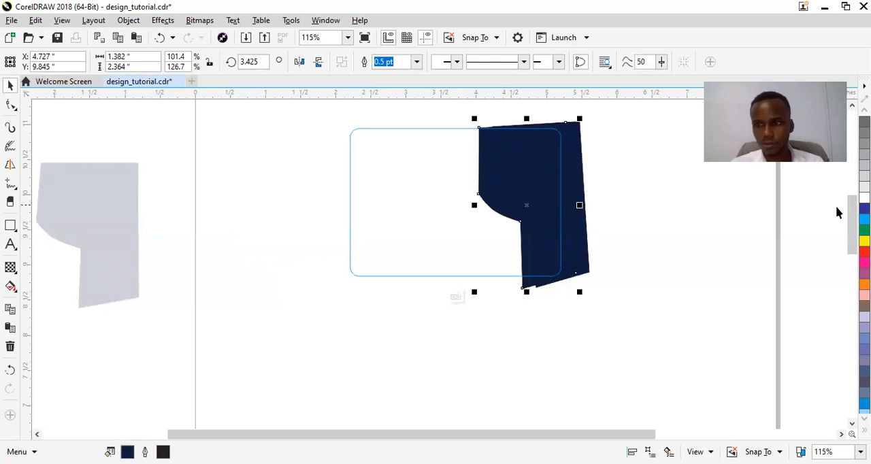
click(864, 229)
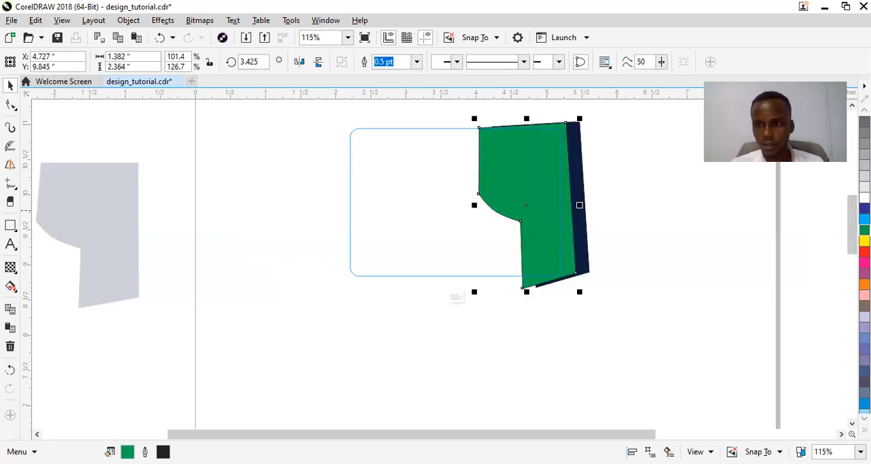
Recolor the green copy in a teal shade and remove the outlines of both the copy and the navy shape
drag(864, 229, 834, 257)
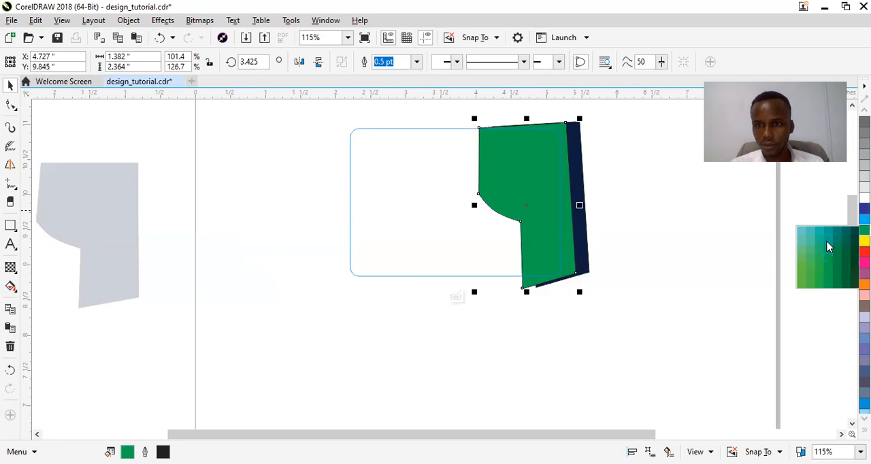
click(828, 246)
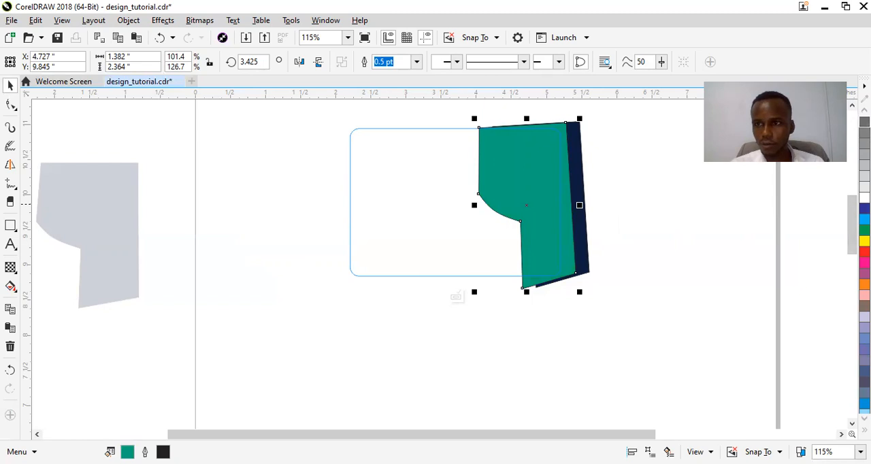
click(864, 110)
click(864, 110)
click(864, 111)
click(864, 110)
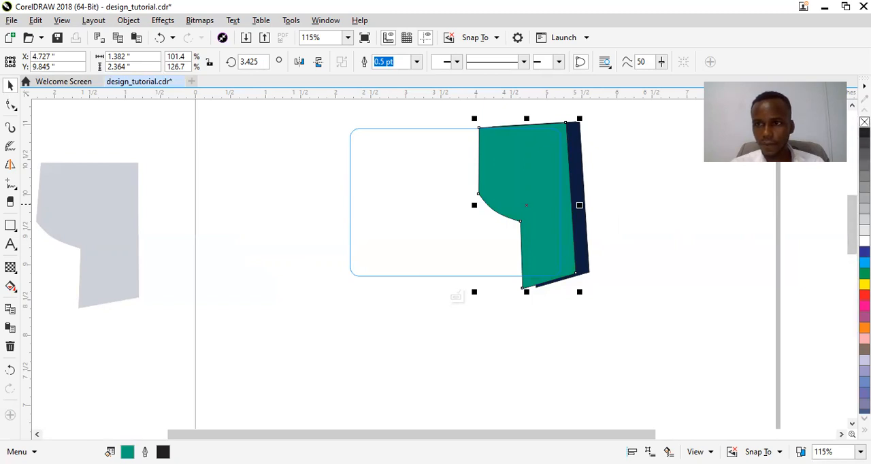
right_click(864, 121)
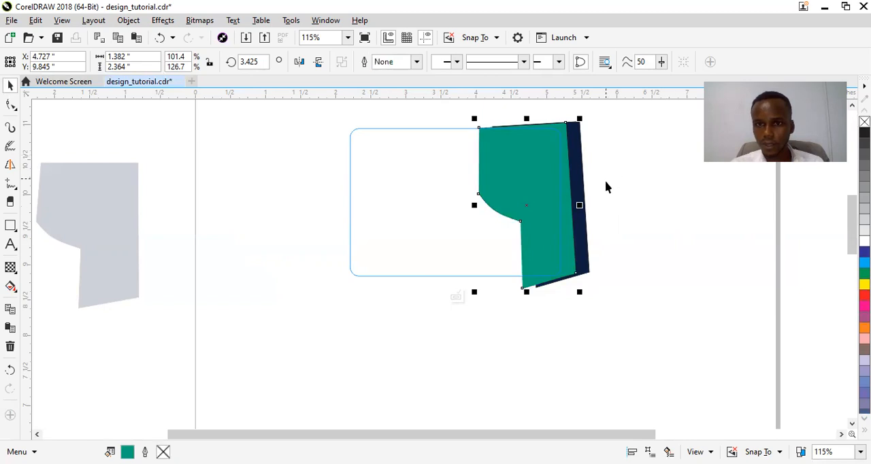
click(581, 244)
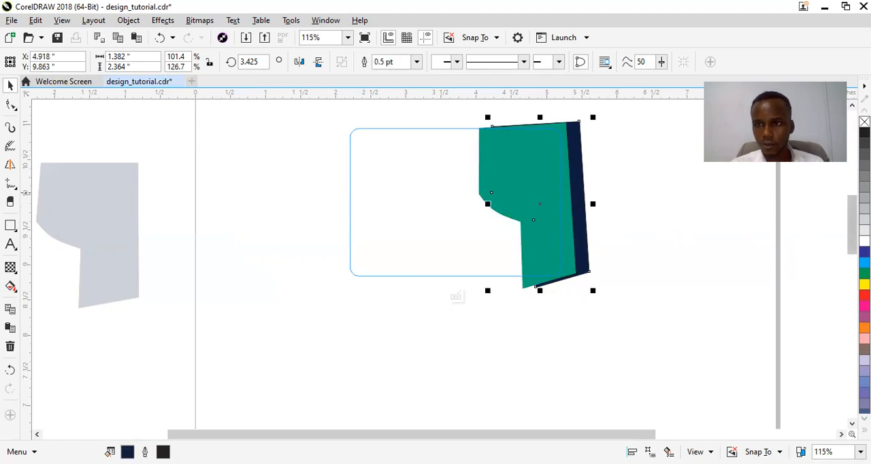
right_click(864, 121)
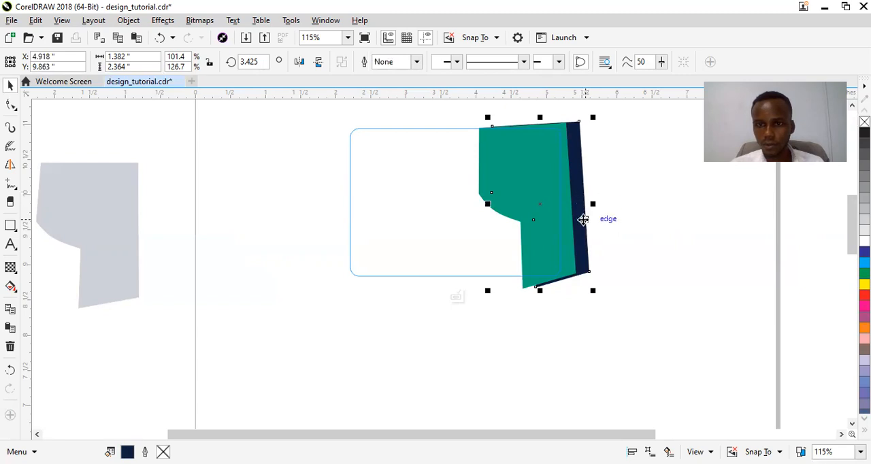
Send the teal shape to the back of the layer, behind the navy shape, and finish editing the PowerClip
click(543, 233)
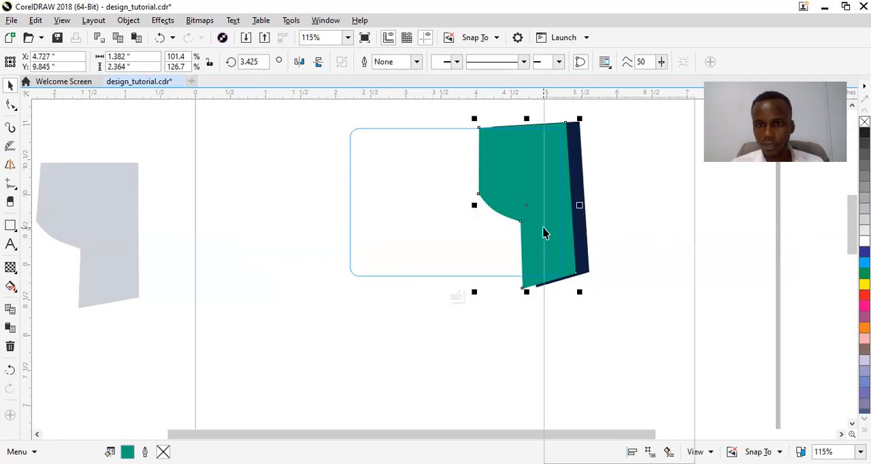
right_click(545, 235)
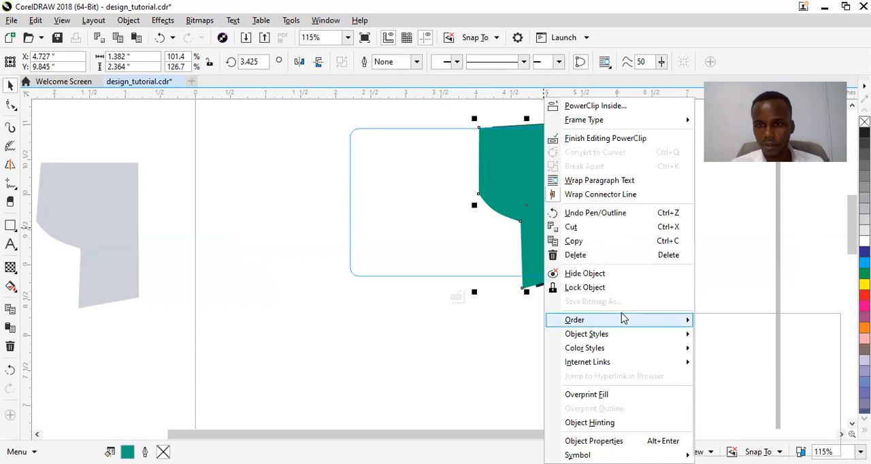
mouse_move(622, 318)
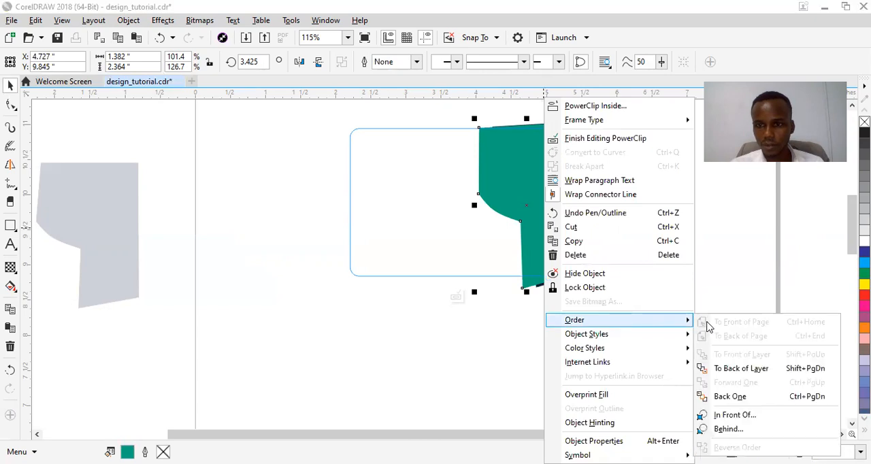
click(726, 369)
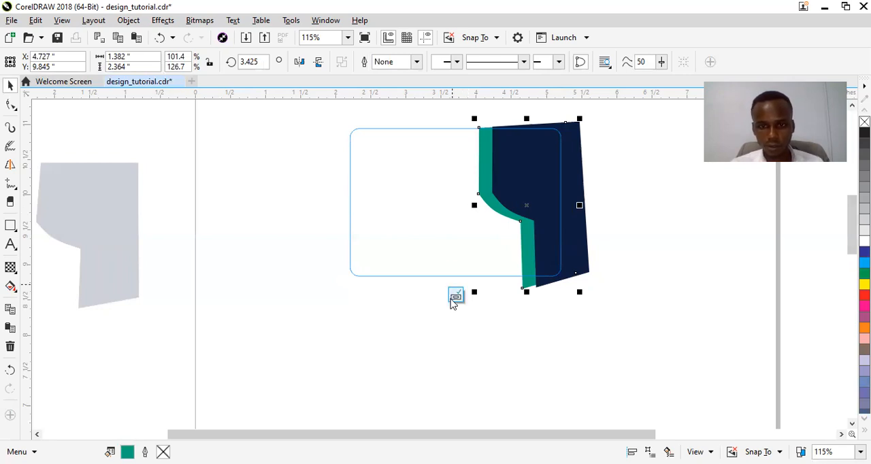
Paste a spare teal shape, scale it to about 1.16 by 1.98 inches, and place it beside the spare navy shape off the page
key(ctrl+v)
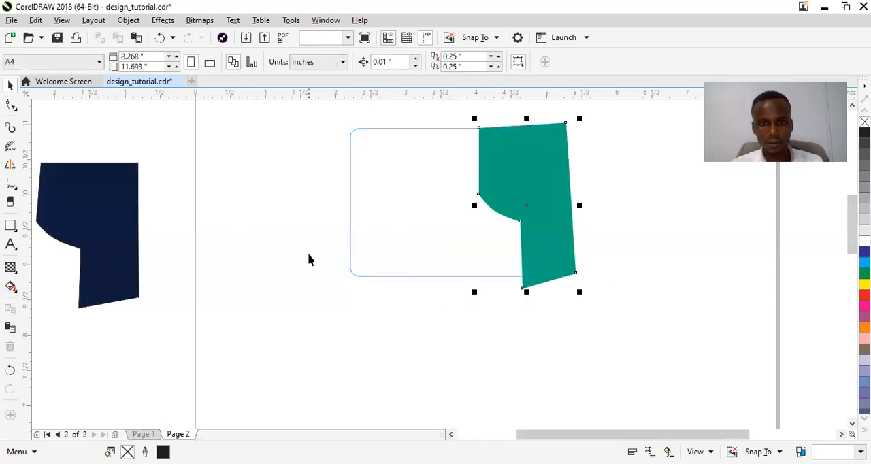
drag(519, 193, 207, 281)
drag(245, 352, 235, 335)
drag(192, 241, 153, 160)
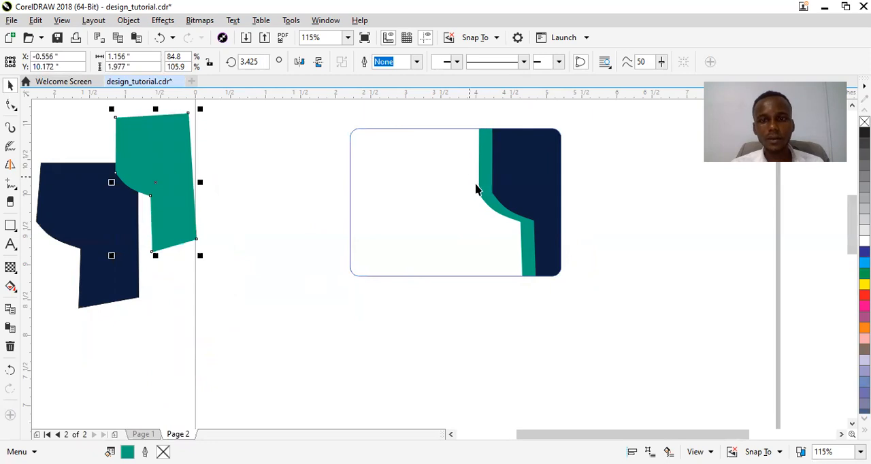
Reopen the card's PowerClip contents and pull the teal shape about 0.57 inch left from behind the navy shape
click(489, 191)
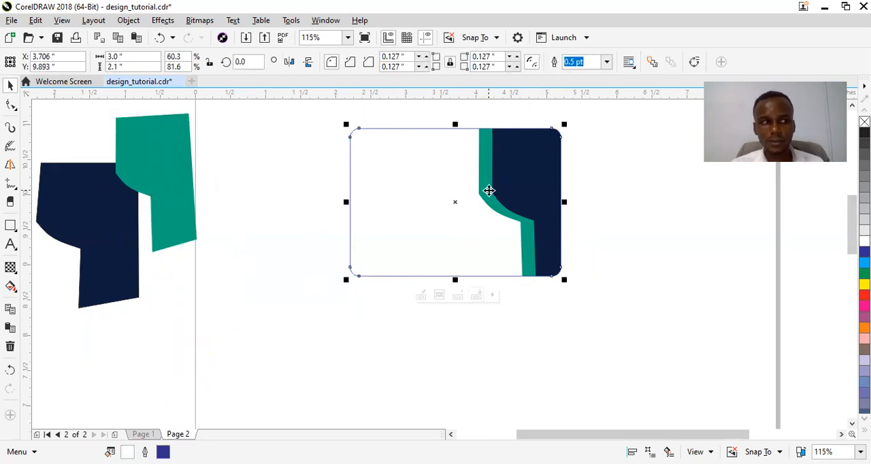
right_click(488, 190)
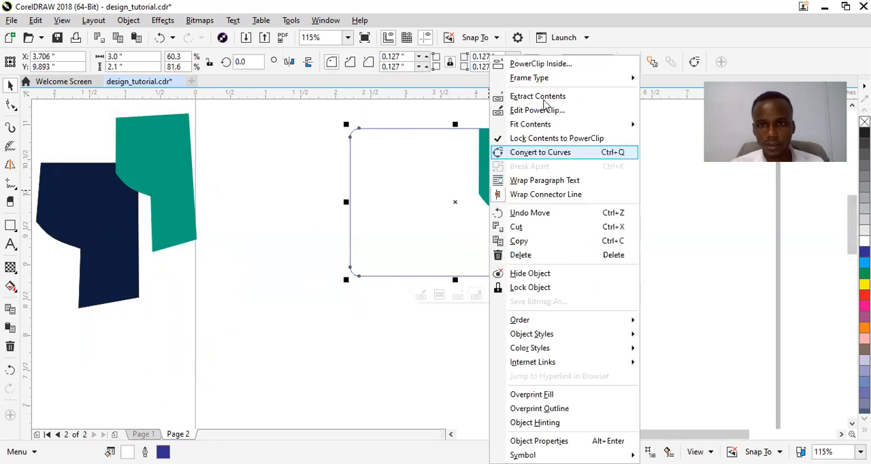
click(528, 111)
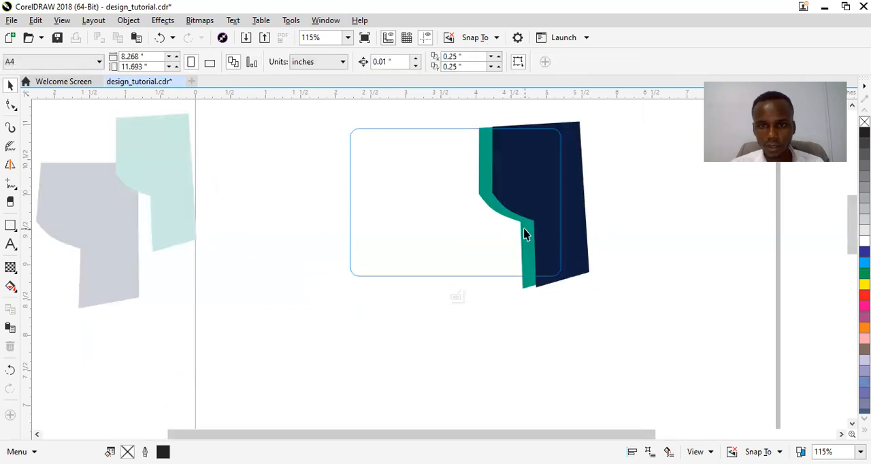
click(525, 230)
drag(524, 230, 484, 235)
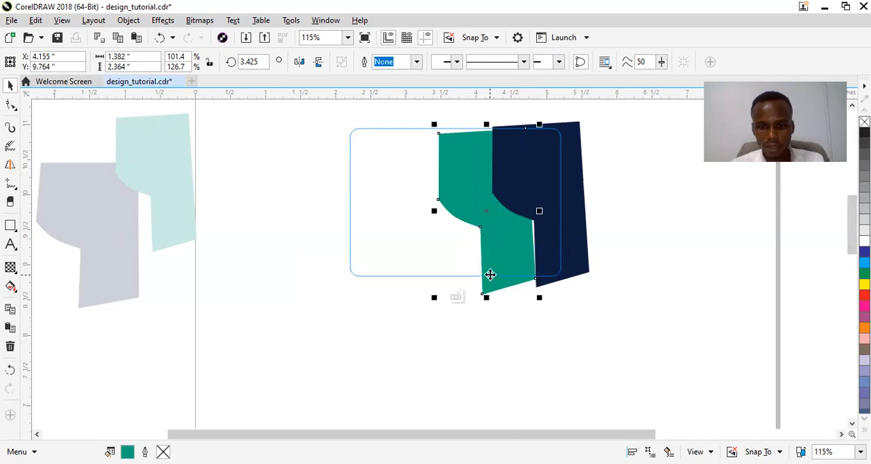
Reshape the teal shape's stepped lower-left edge into one smooth curve, tuck it back behind the navy shape, and finish editing
key(F10)
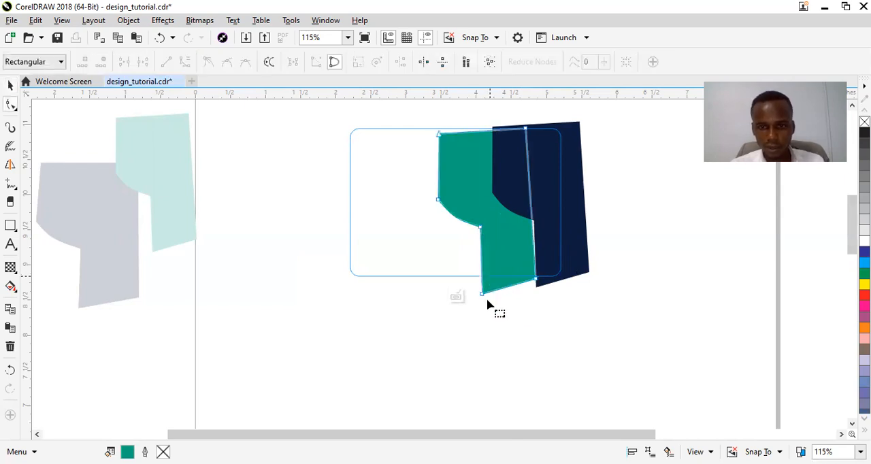
drag(490, 293, 513, 287)
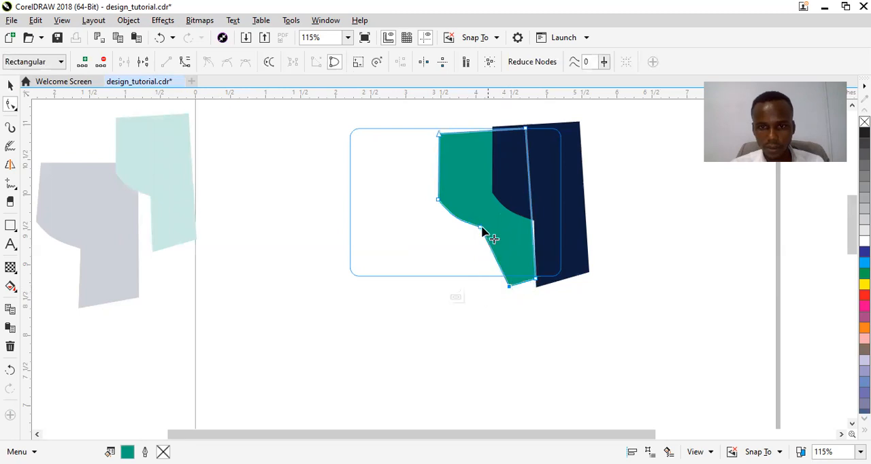
drag(481, 232, 550, 219)
key(space)
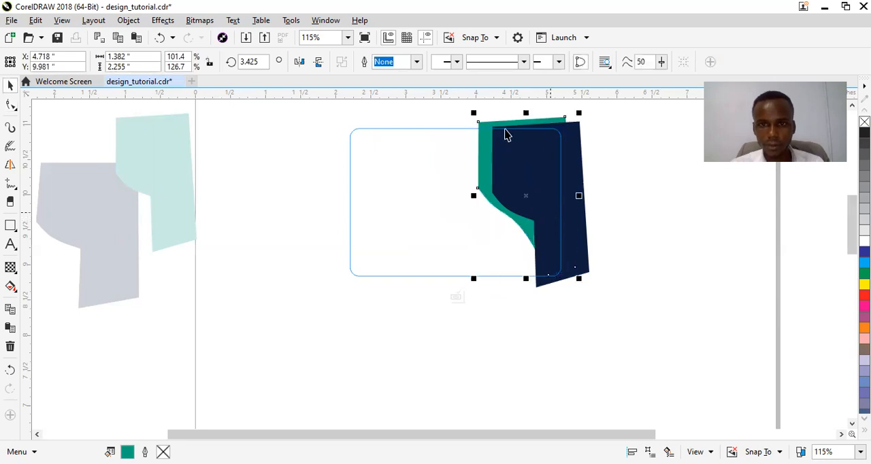
drag(484, 147, 481, 145)
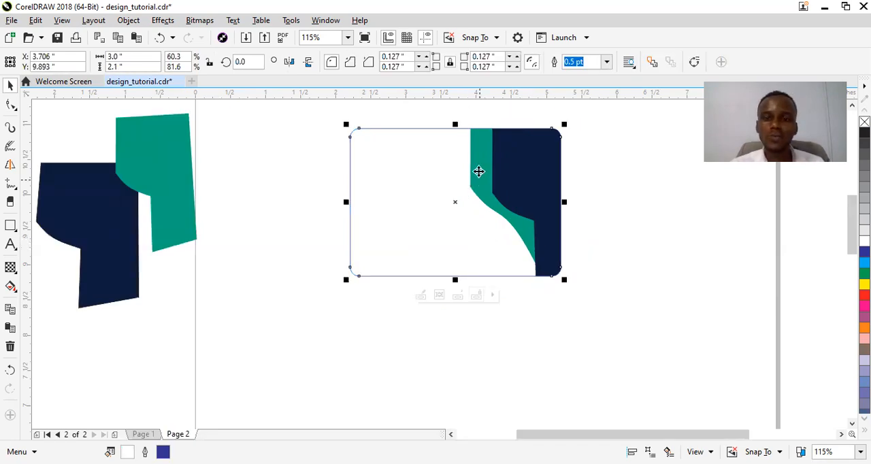
Reopen the card's PowerClip contents and move the teal shape about 0.28 inch left to expose its lower edge
right_click(524, 112)
click(524, 111)
click(519, 226)
drag(517, 222, 483, 223)
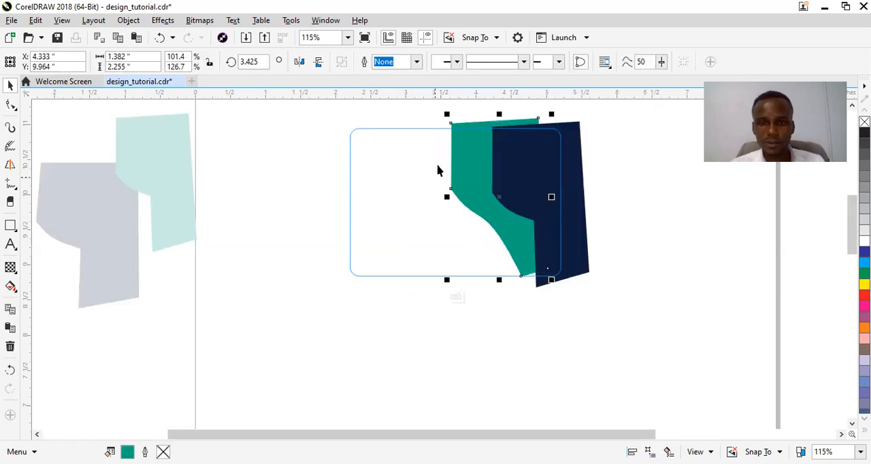
Bend the teal shape's lower edge into a stronger S-curve and reposition the shape at about X 4.516, Y 9.901 inches
click(11, 104)
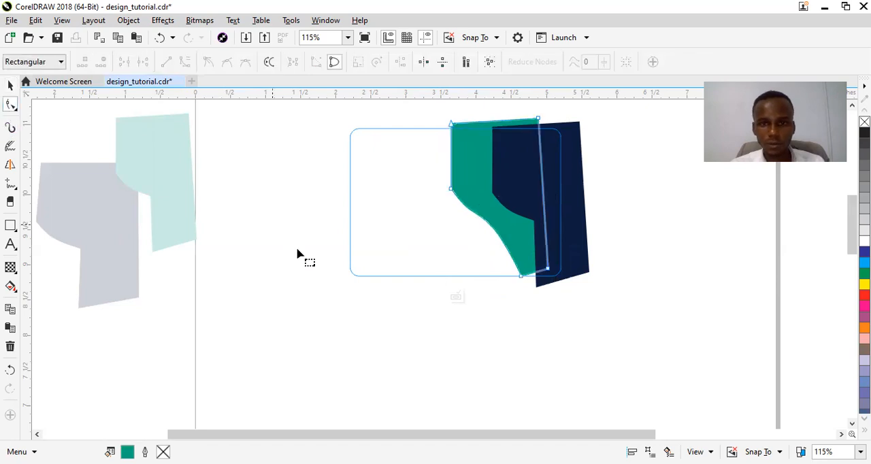
click(523, 278)
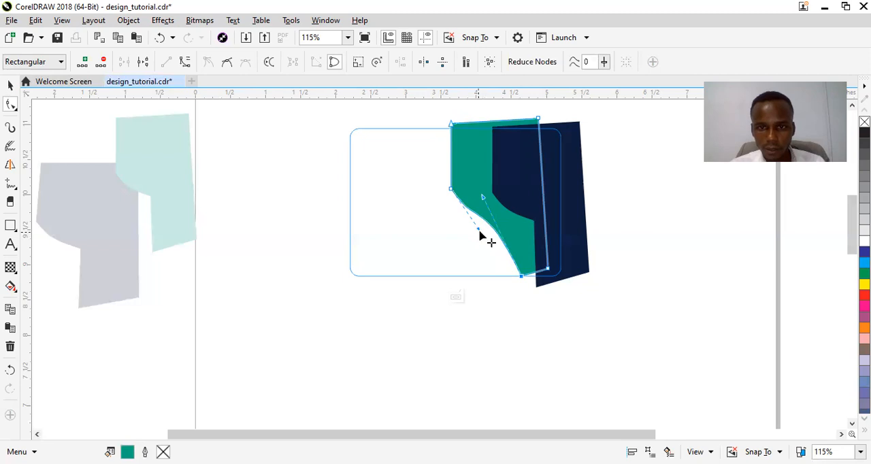
drag(478, 230, 515, 200)
key(space)
mouse_move(472, 171)
mouse_down()
mouse_move(492, 170)
mouse_move(490, 179)
mouse_move(474, 172)
mouse_up()
key(ctrl+z)
drag(473, 166, 468, 170)
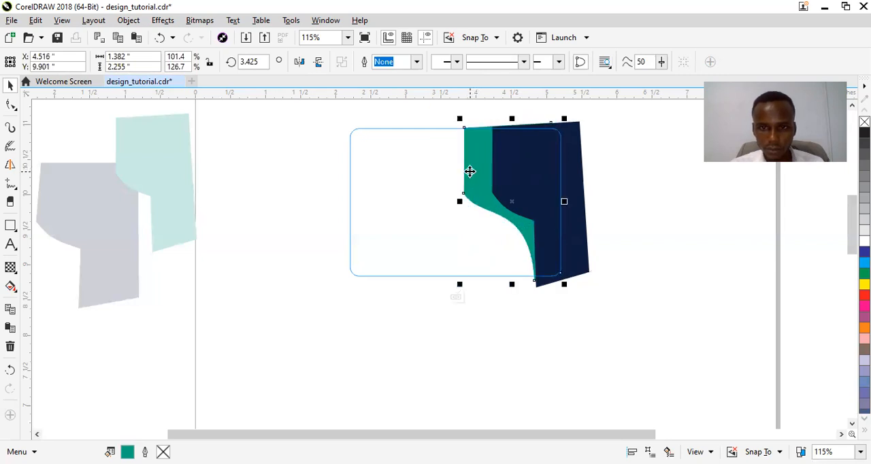
Smooth the navy shape's curve at its upper-left corner node and move the shape about 0.08 inch left
click(584, 207)
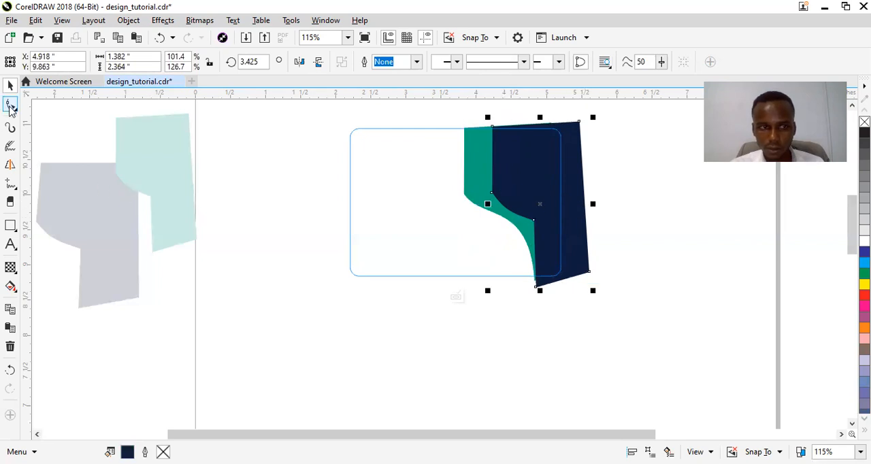
click(10, 104)
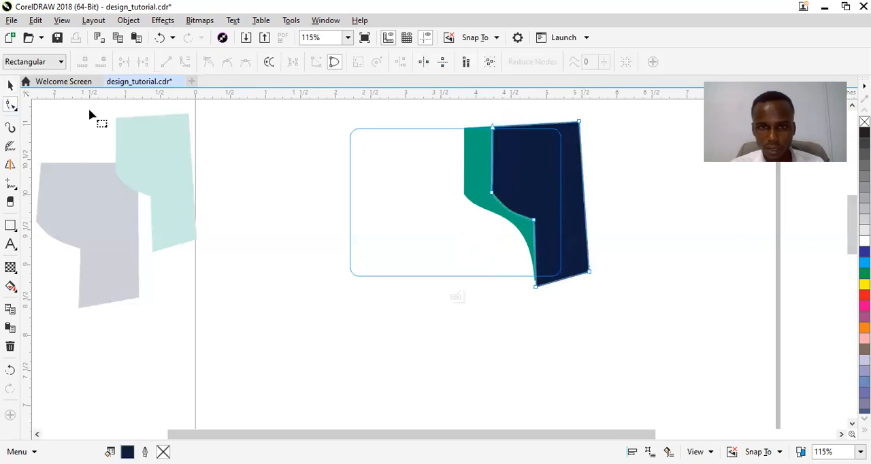
click(534, 222)
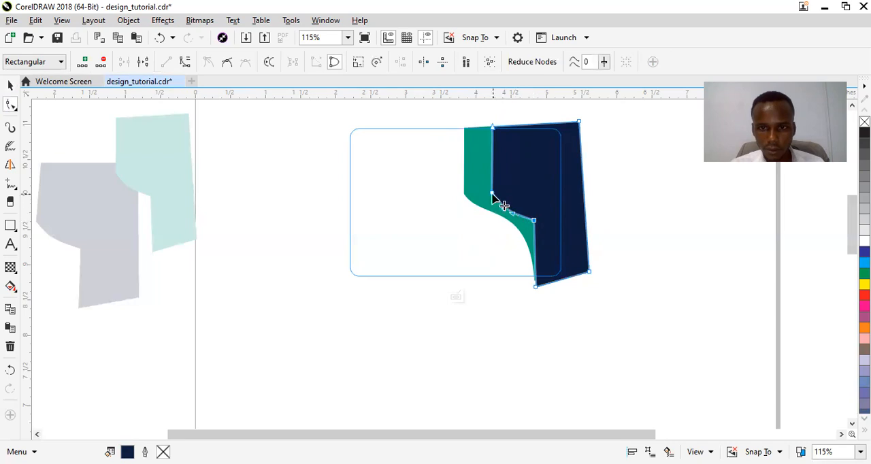
key(space)
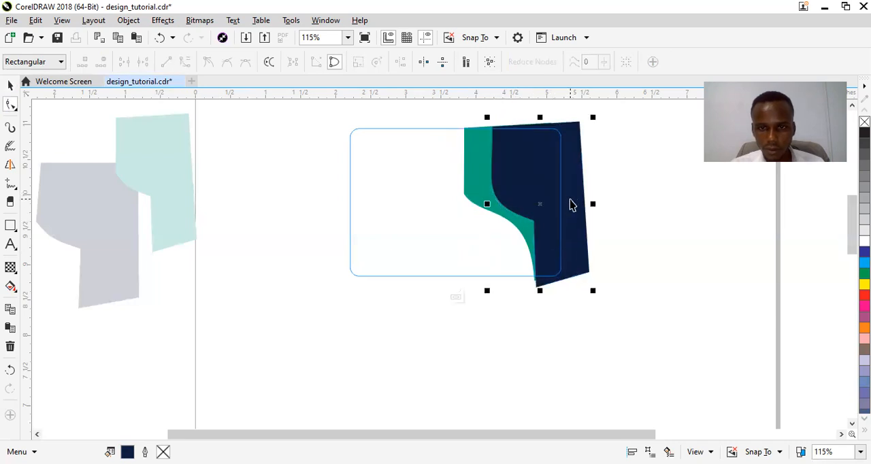
drag(565, 220, 557, 221)
Nudge the teal shape 0.02 inch right and 0.01 inch up, and finish editing the PowerClip
click(471, 178)
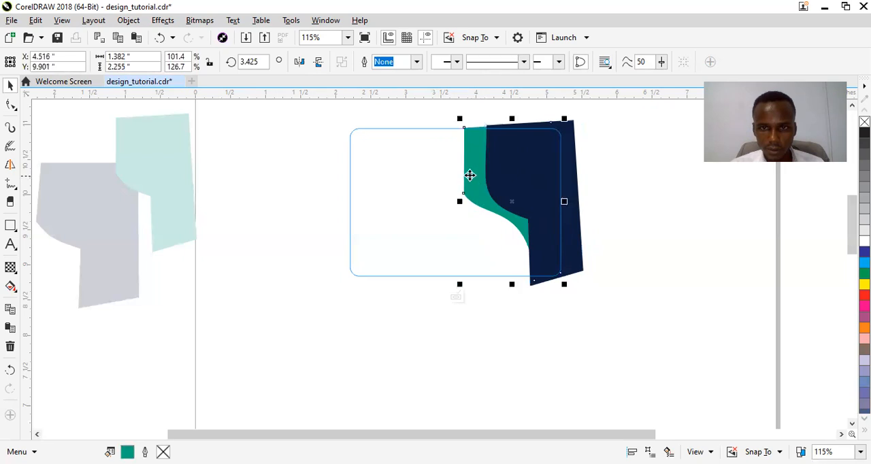
key(Right)
key(Right)
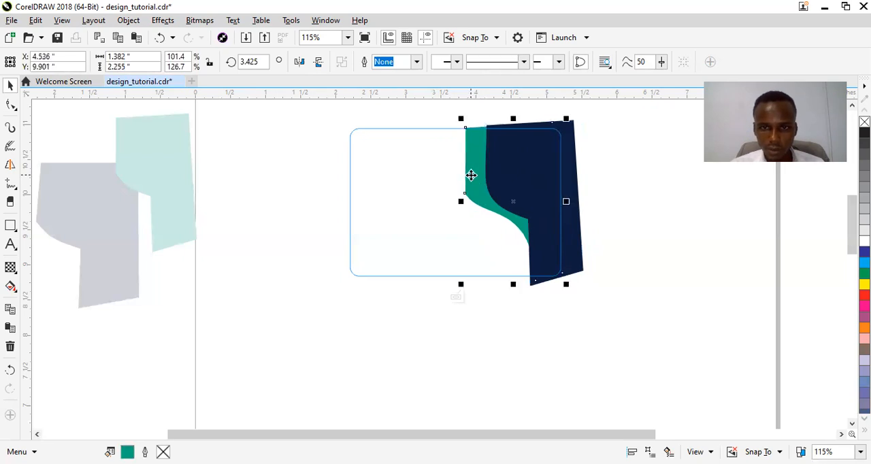
key(Up)
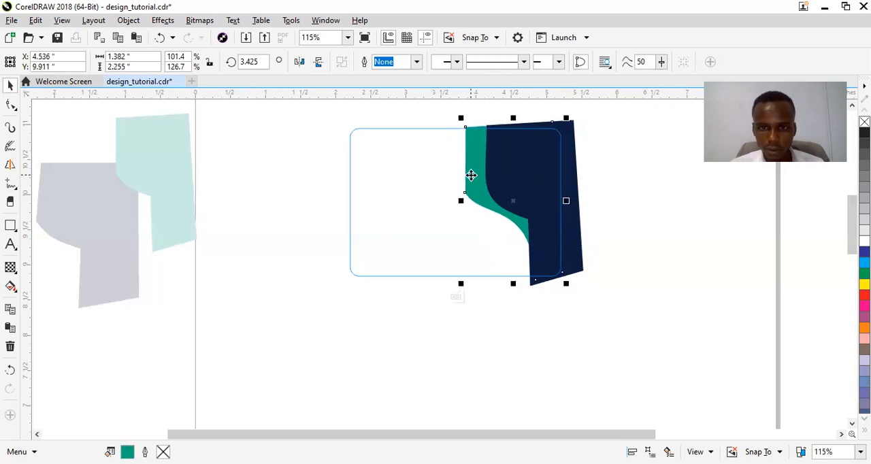
click(497, 302)
click(276, 190)
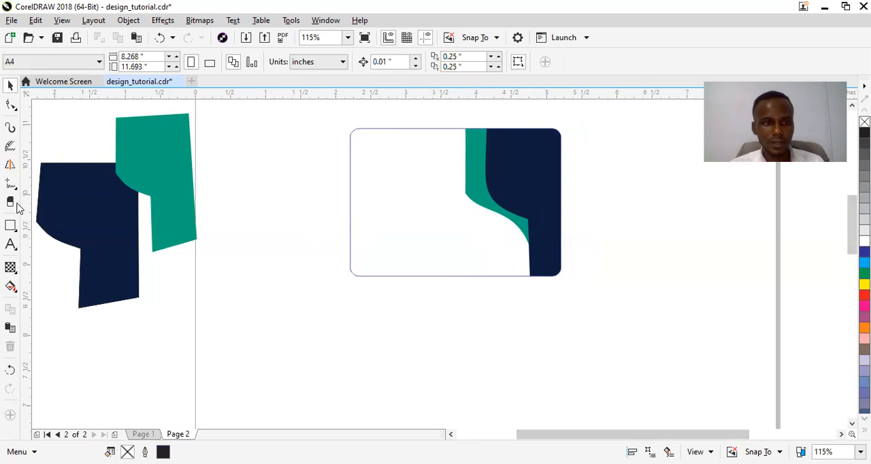
Draw a rectangle about 0.654 by 0.554 inches left of the card and reshape it as curves into a hexagon about 1.107 inches tall
click(11, 227)
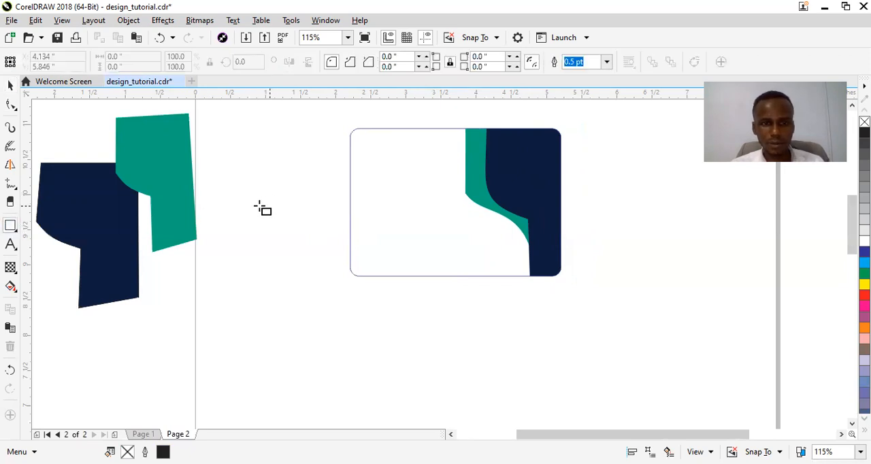
drag(259, 205, 307, 246)
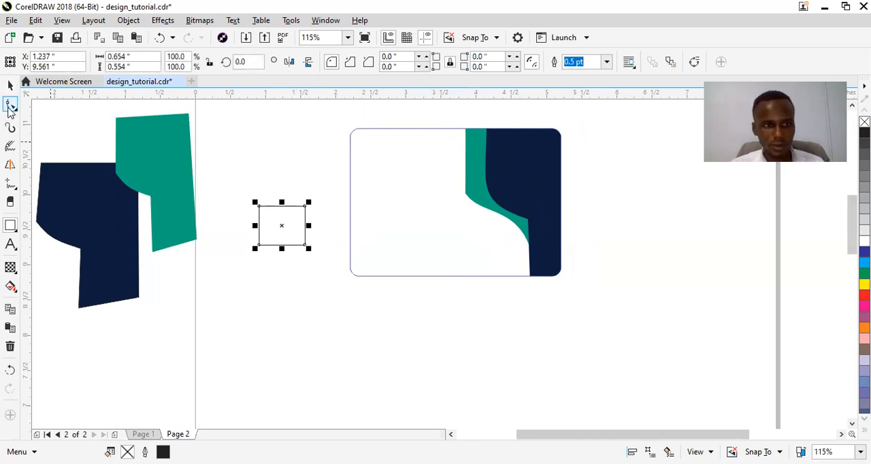
click(10, 109)
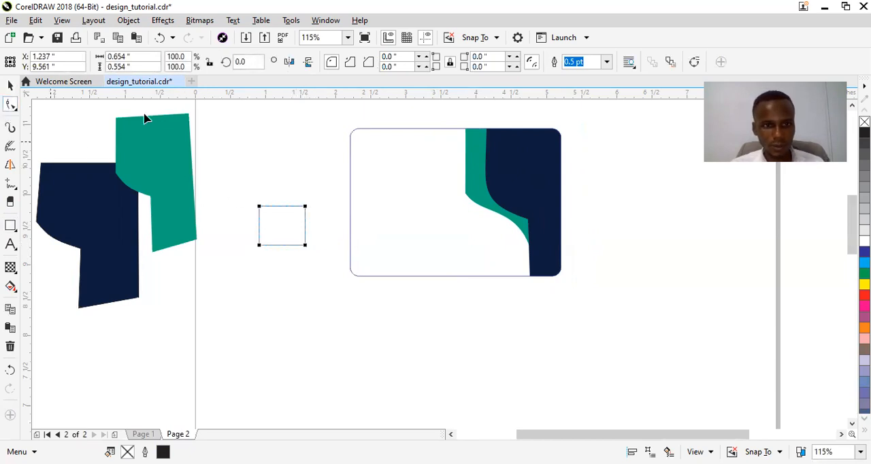
right_click(276, 206)
click(326, 152)
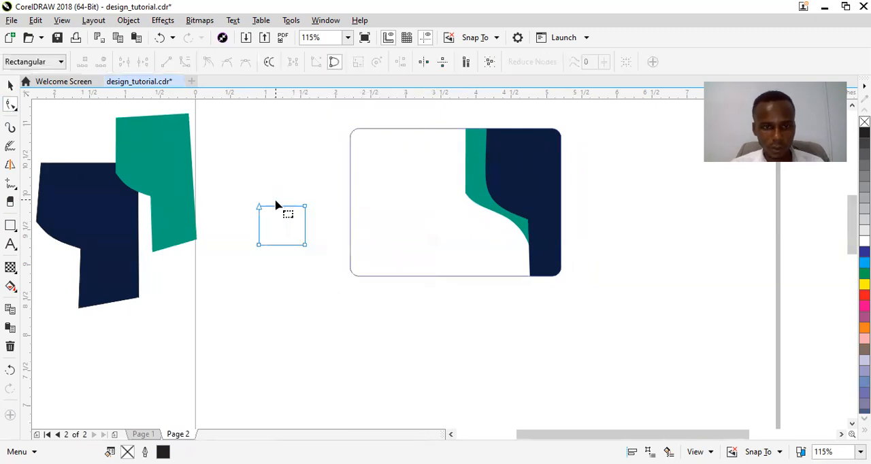
drag(279, 207, 280, 187)
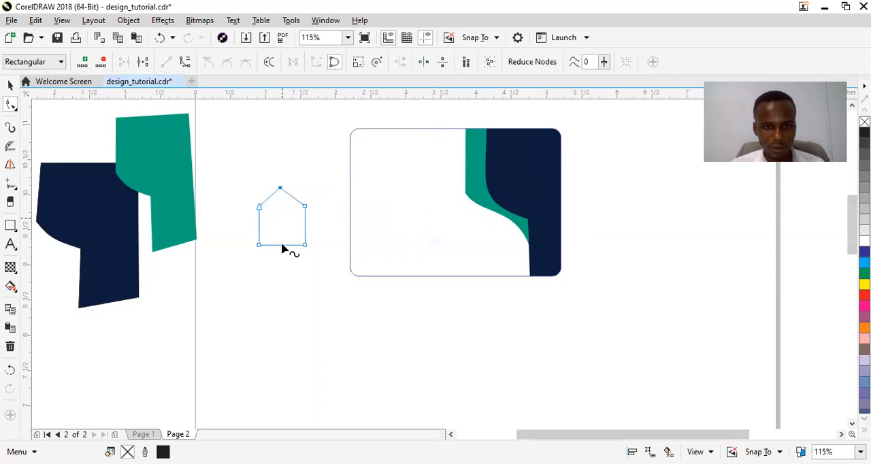
click(280, 248)
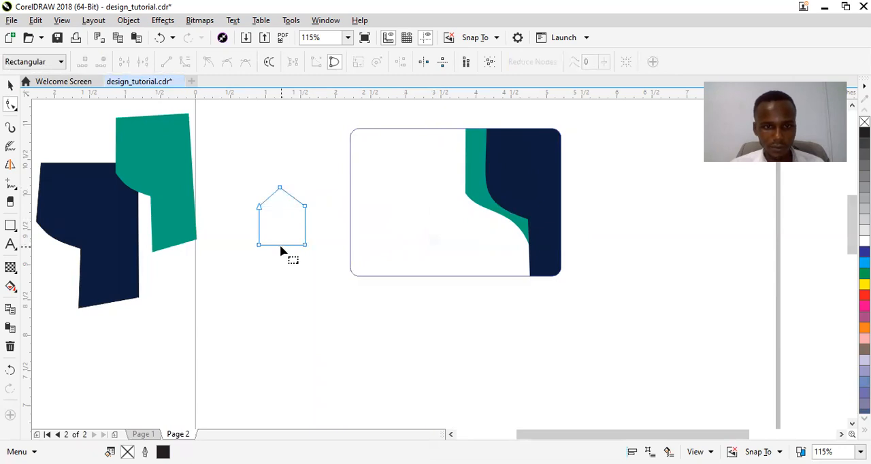
drag(280, 247, 282, 267)
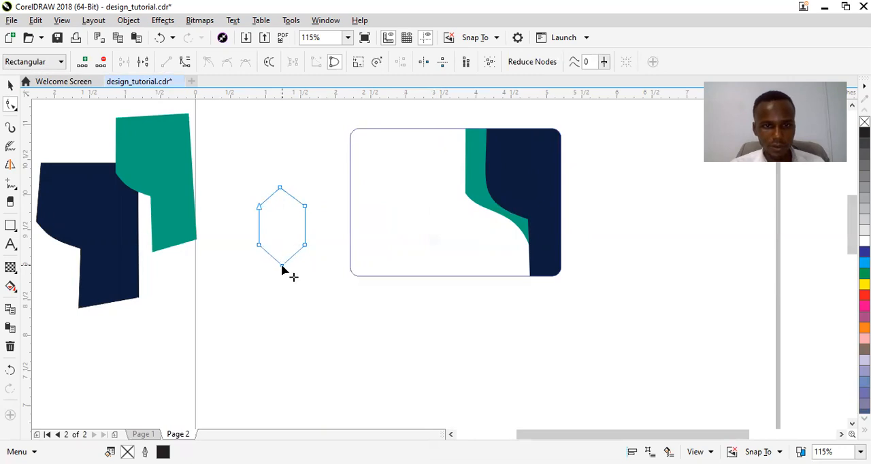
Reduce the hexagon's height to about 0.726 inch and move it onto the navy area in the card's upper-right corner
key(space)
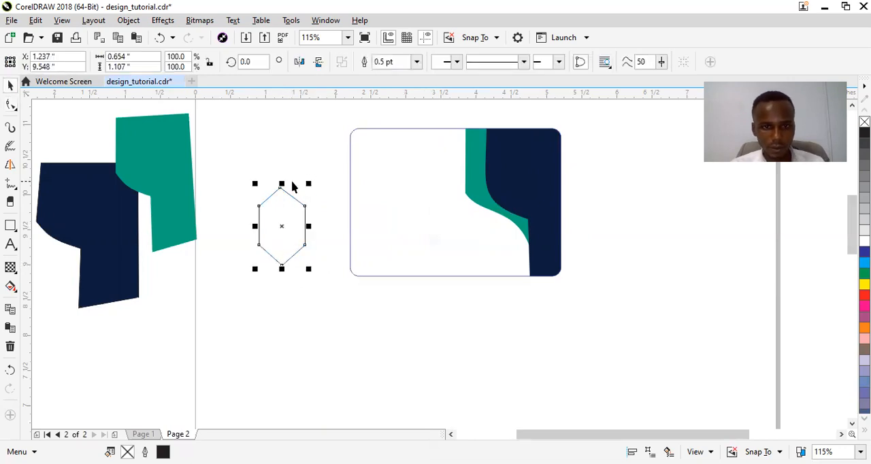
drag(283, 182, 283, 198)
drag(282, 225, 524, 172)
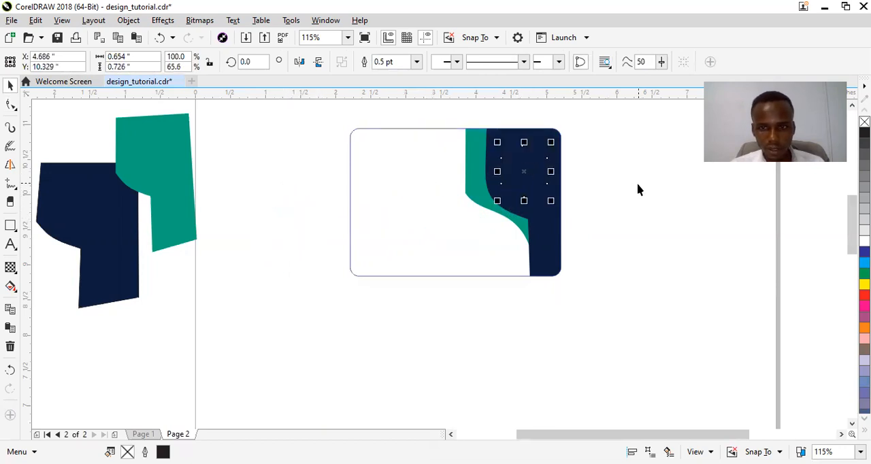
Fill the hexagon with white and remove its outline
click(864, 241)
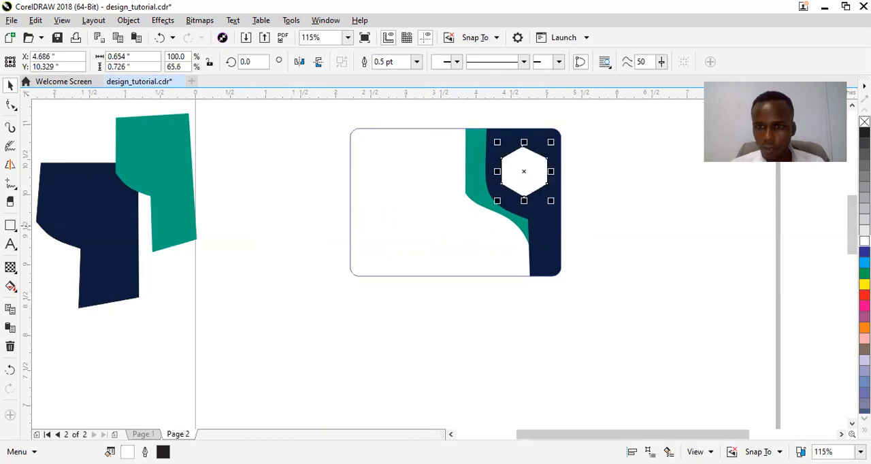
right_click(864, 122)
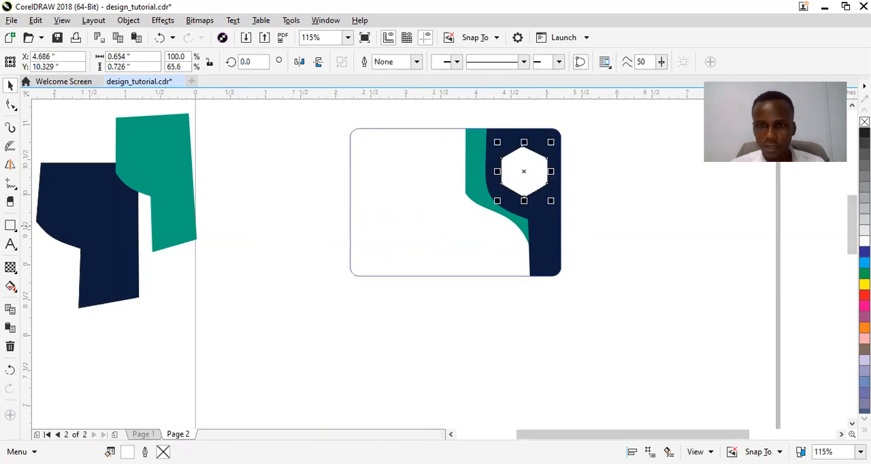
click(609, 198)
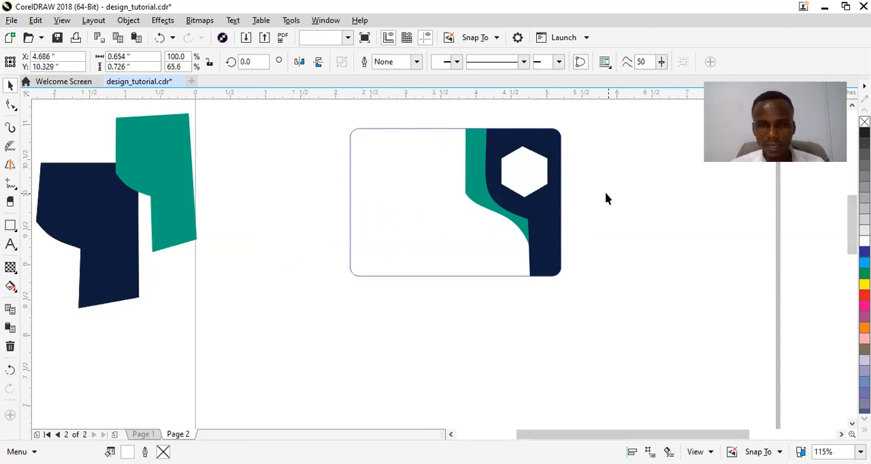
Shrink the white hexagon to about 0.49 by 0.545 inches and place it at about X 4.702, Y 10.519 inches
click(527, 176)
drag(527, 173, 520, 164)
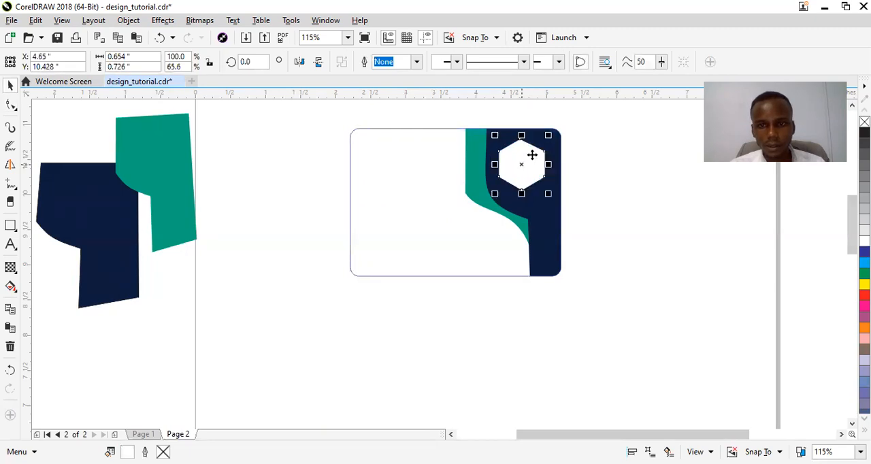
click(519, 161)
drag(517, 165, 525, 156)
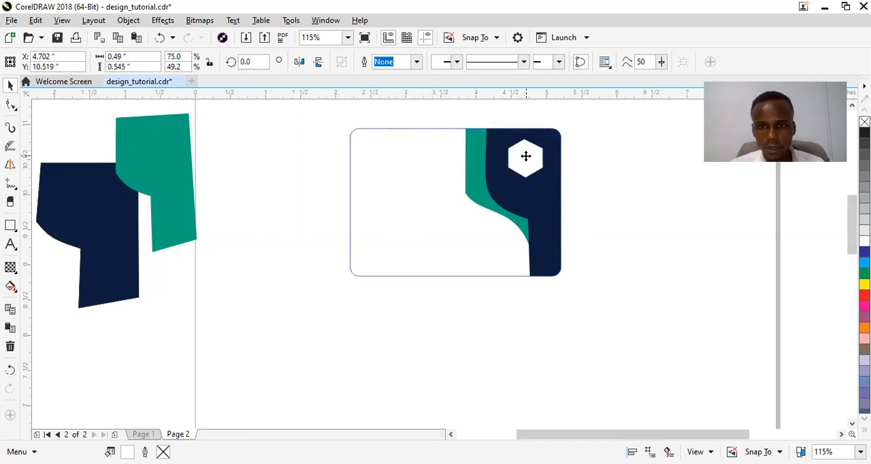
click(587, 165)
click(537, 153)
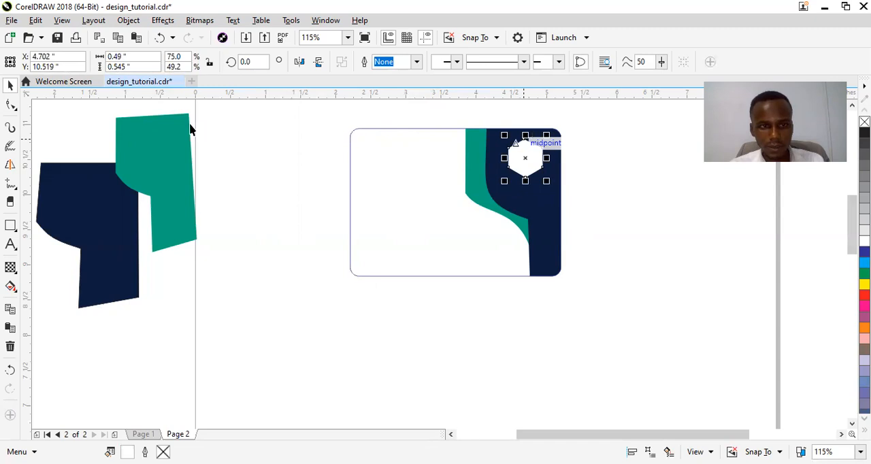
Move the spare teal shape closer to the card, to about X 1.26, Y 10.036 inches
drag(191, 163, 304, 167)
drag(396, 110, 557, 193)
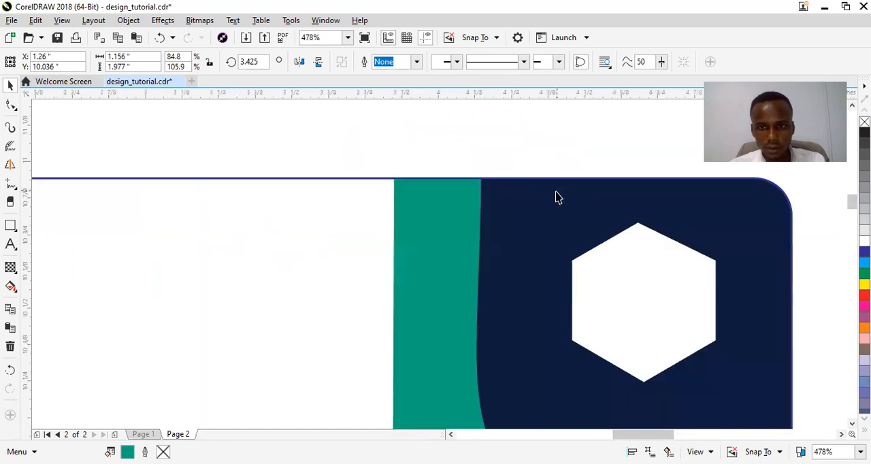
scroll(618, 254, down, 3)
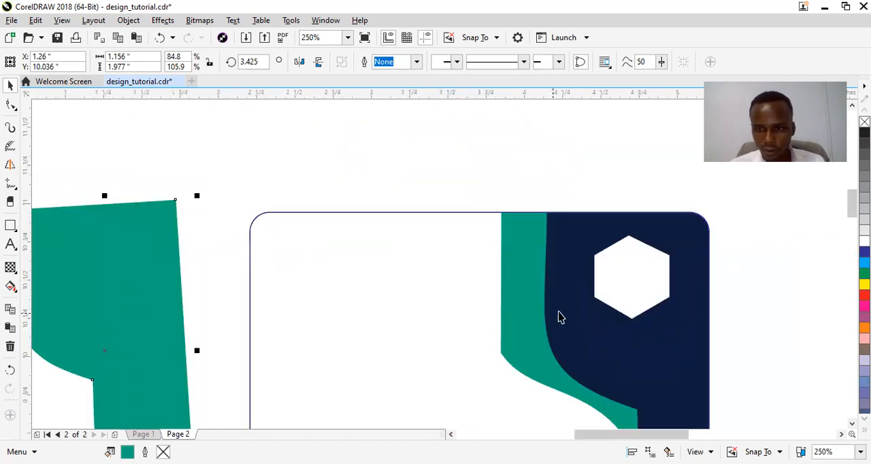
Make a concentric copy of the white hexagon about 0.415 by 0.461 inches and copy the spare teal shape's fill to it
click(619, 276)
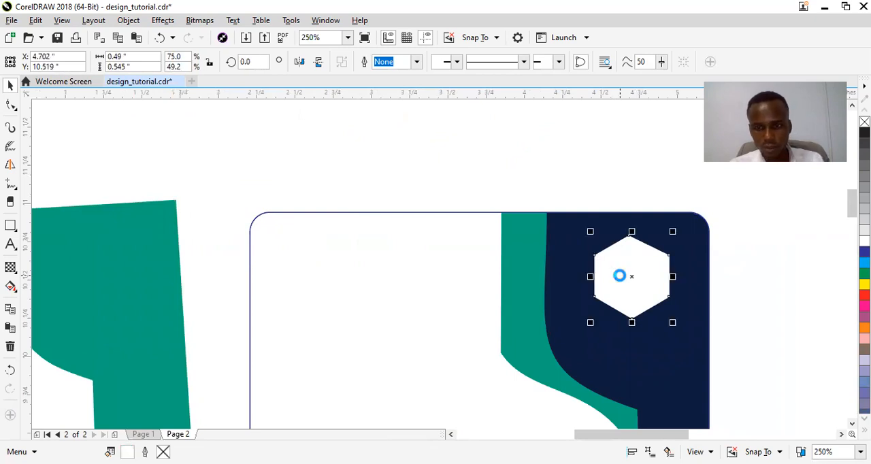
drag(673, 232, 667, 238)
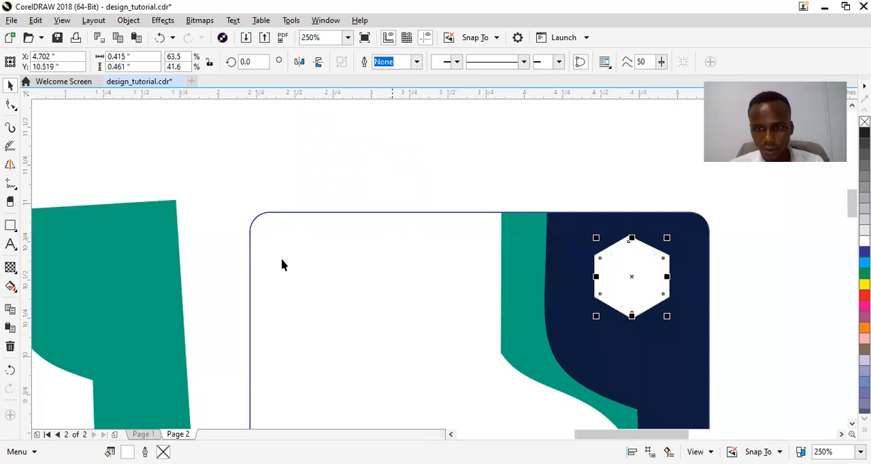
click(138, 272)
drag(159, 266, 630, 278)
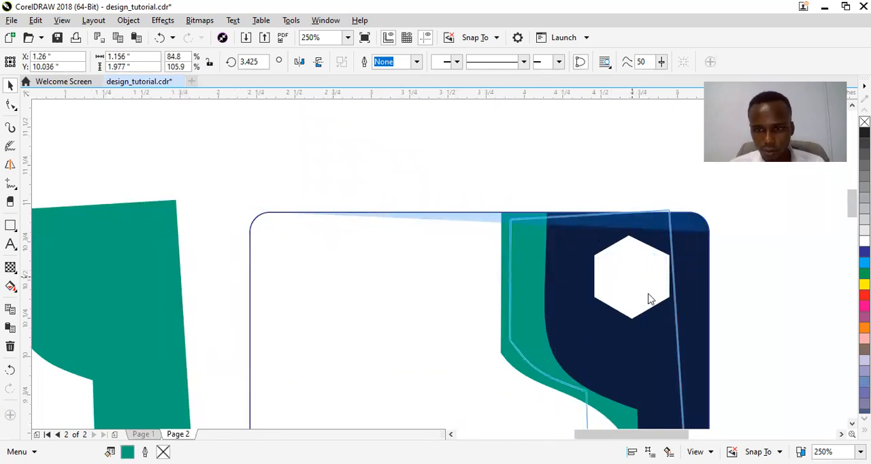
key(Return)
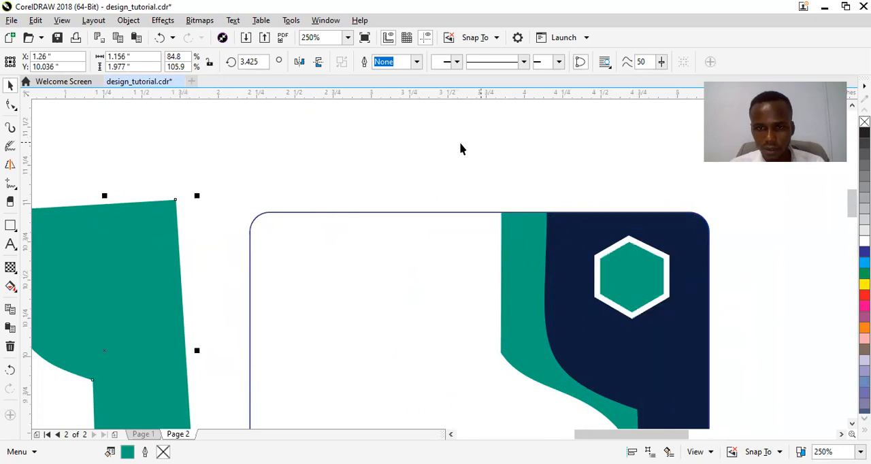
key(Escape)
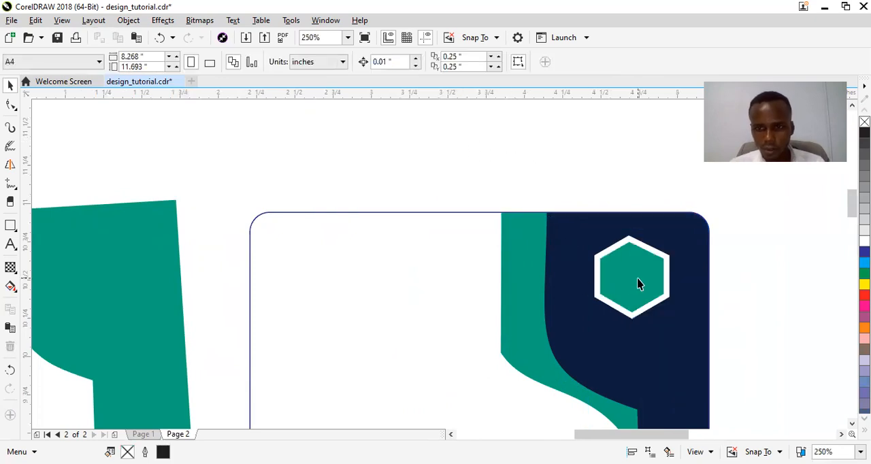
Make a concentric copy of the teal hexagon about 0.324 by 0.36 inches and fill it with white
click(639, 283)
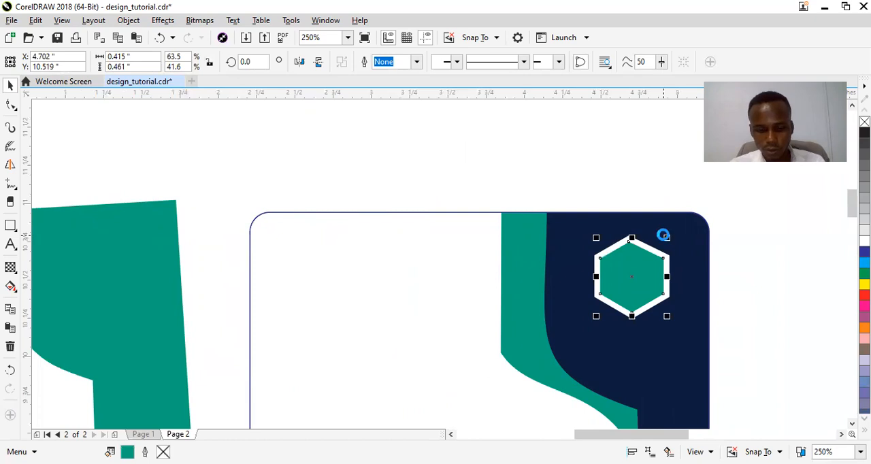
drag(667, 237, 663, 243)
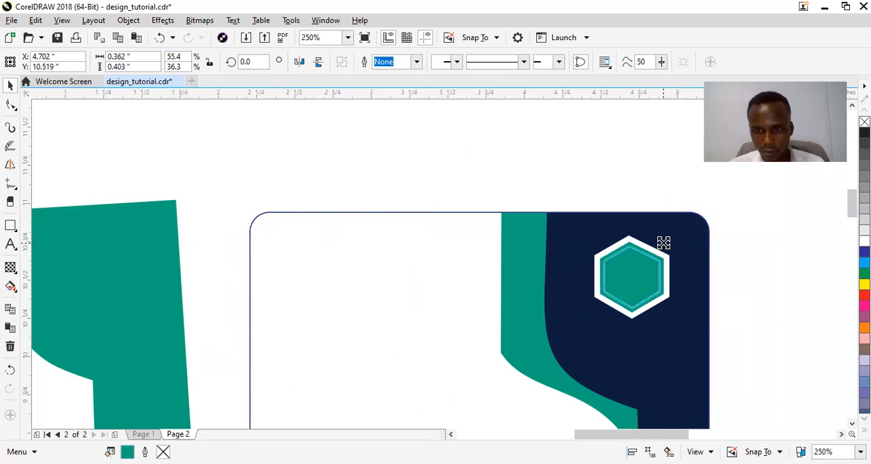
drag(664, 243, 661, 244)
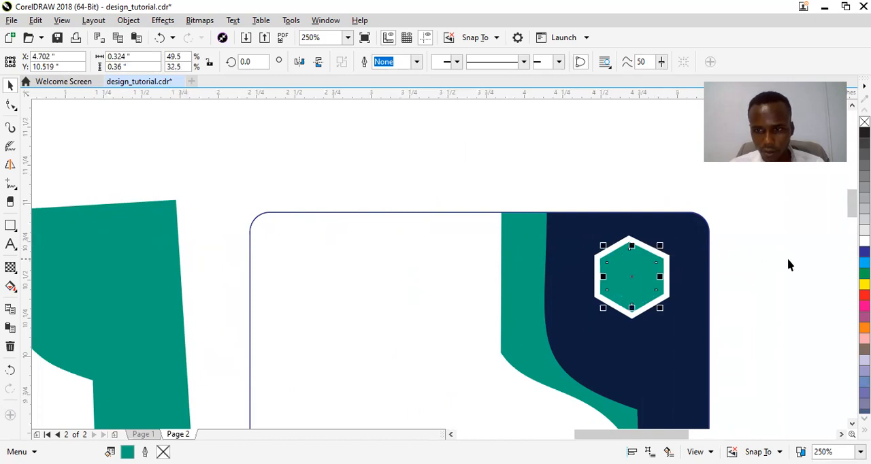
click(865, 241)
click(507, 170)
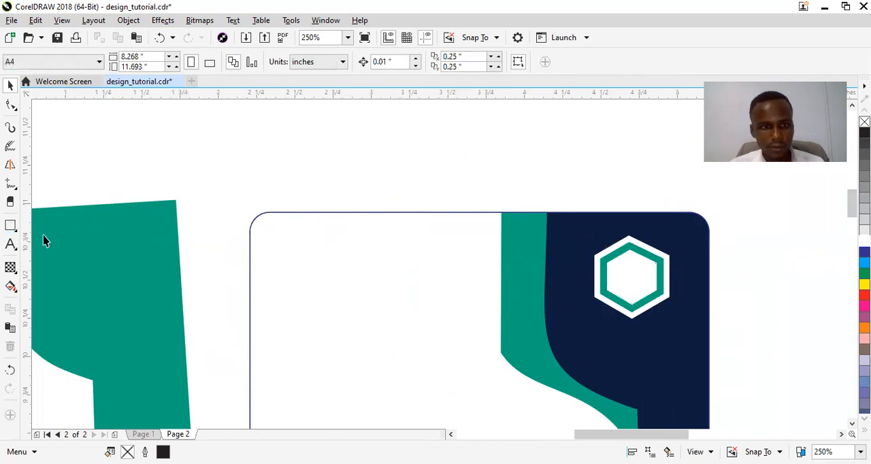
Move the spare navy shape closer to the page, to about X -1.076, Y 9.887 inches
scroll(151, 133, down, 2)
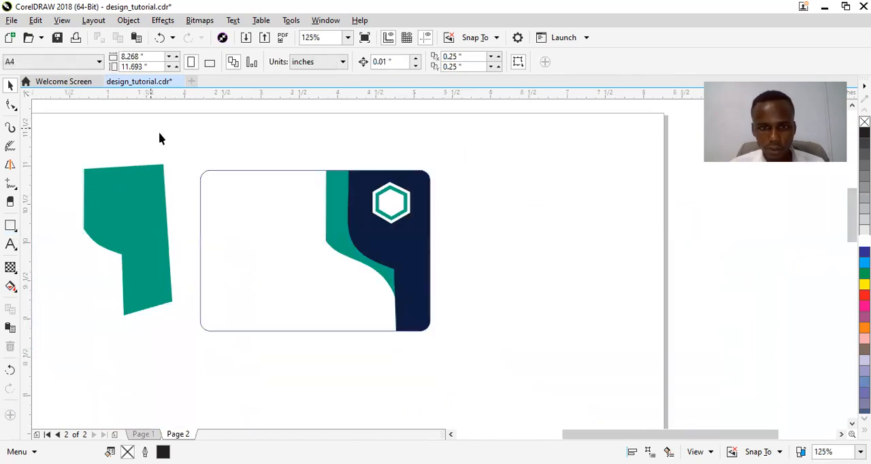
drag(610, 435, 587, 435)
drag(50, 254, 87, 219)
Add the artistic text "V" in the empty area below the spare teal shape's curved edge
click(11, 244)
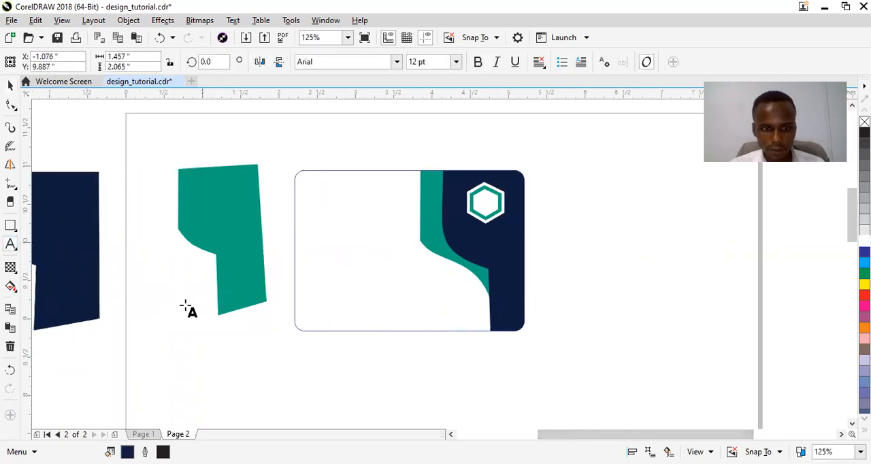
click(162, 315)
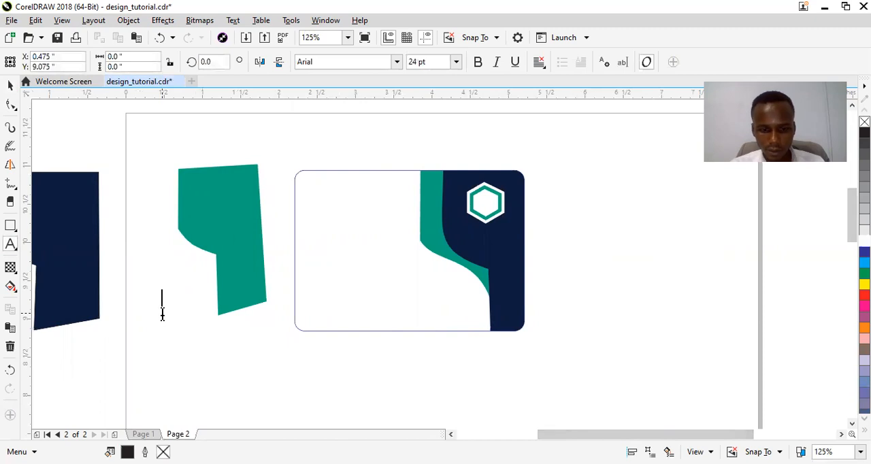
text(V)
key(Escape)
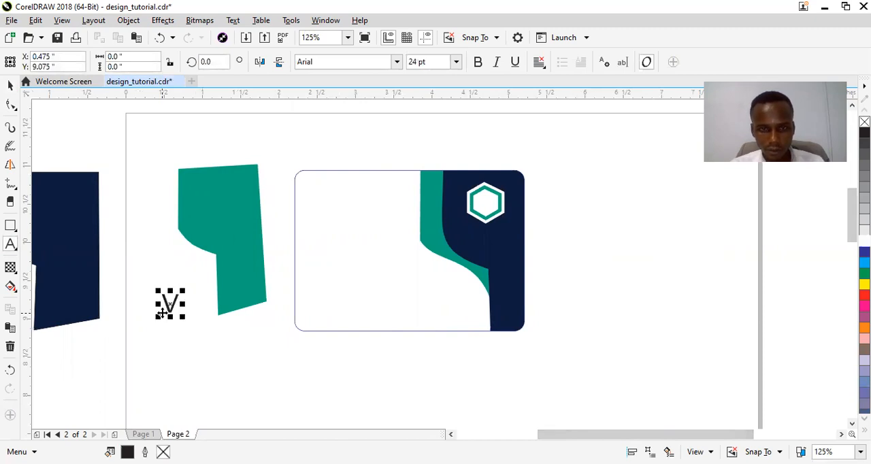
key(Escape)
click(163, 315)
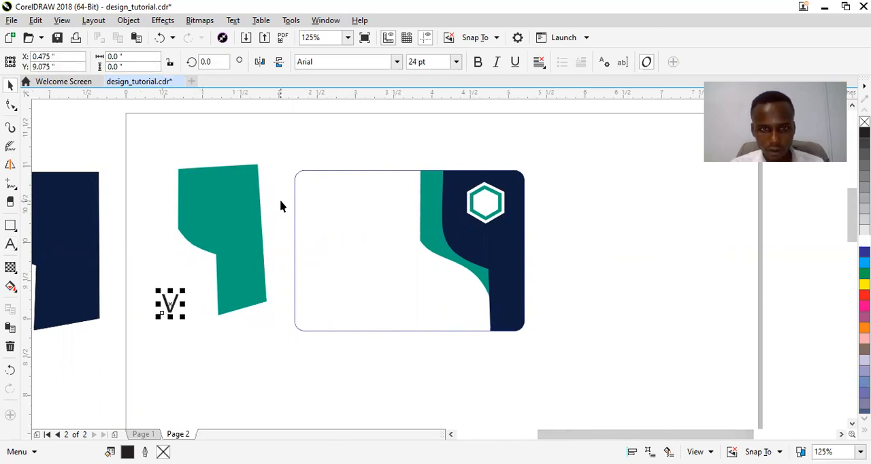
Set the letter V in bold Myriad Pro
click(392, 68)
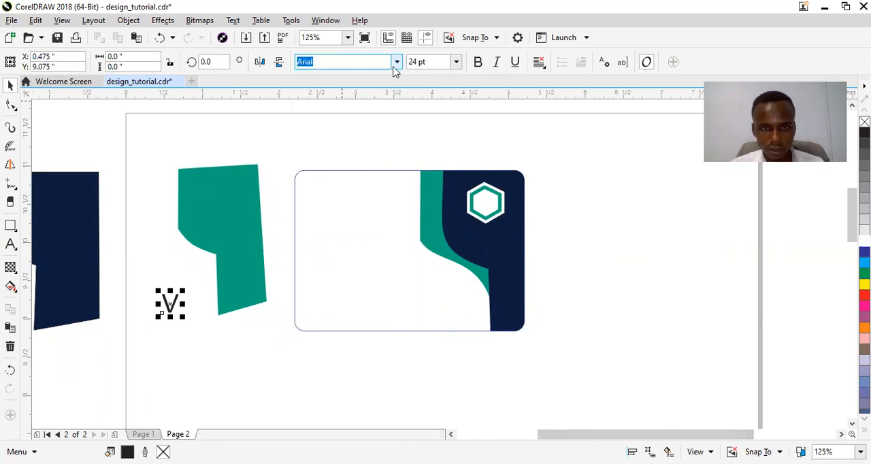
click(396, 63)
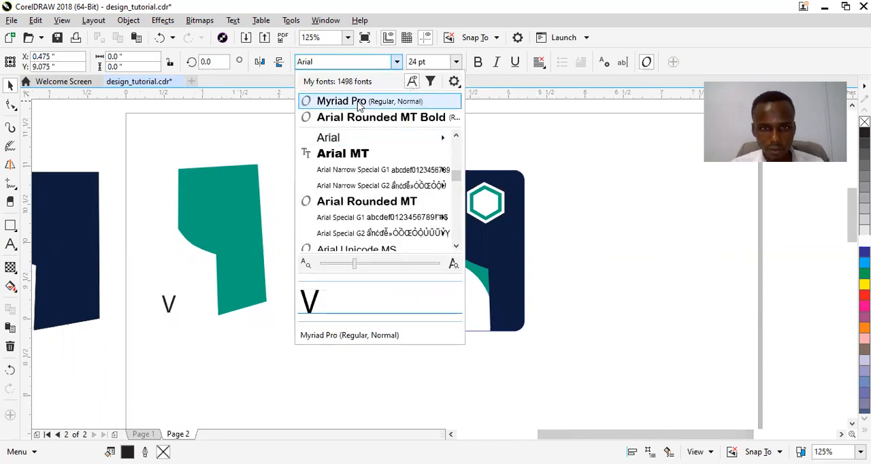
click(373, 101)
click(477, 62)
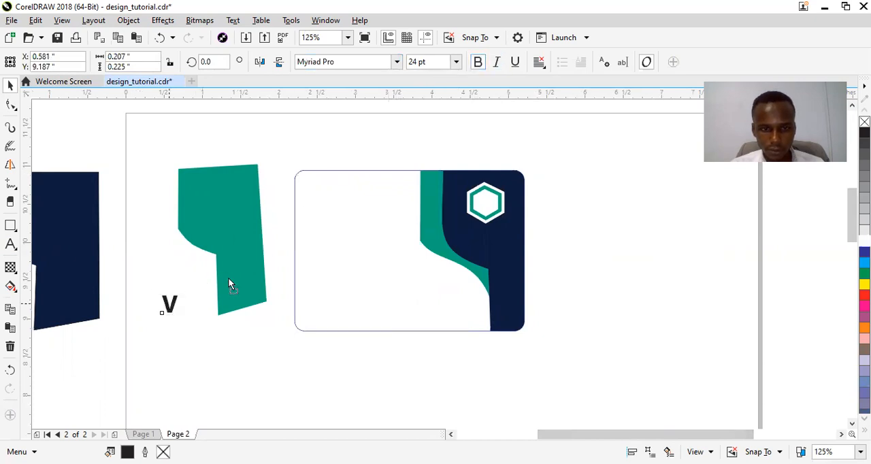
Copy the spare navy shape's fill onto the letter V
click(85, 298)
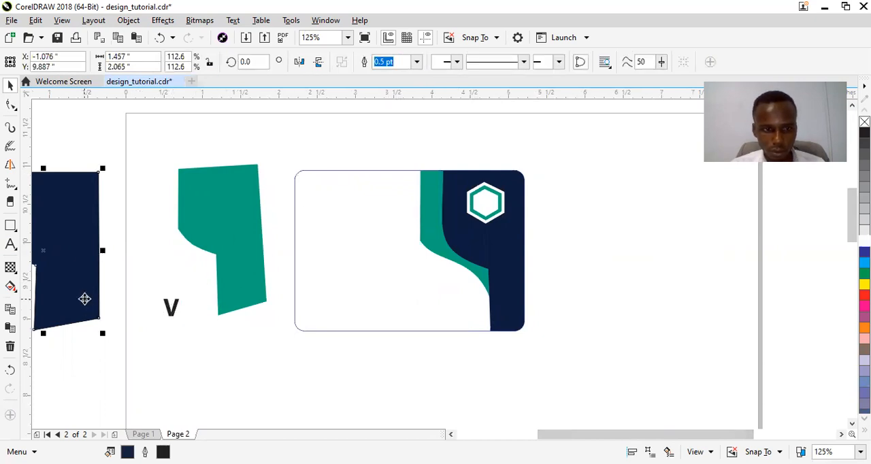
drag(88, 299, 170, 310)
click(212, 384)
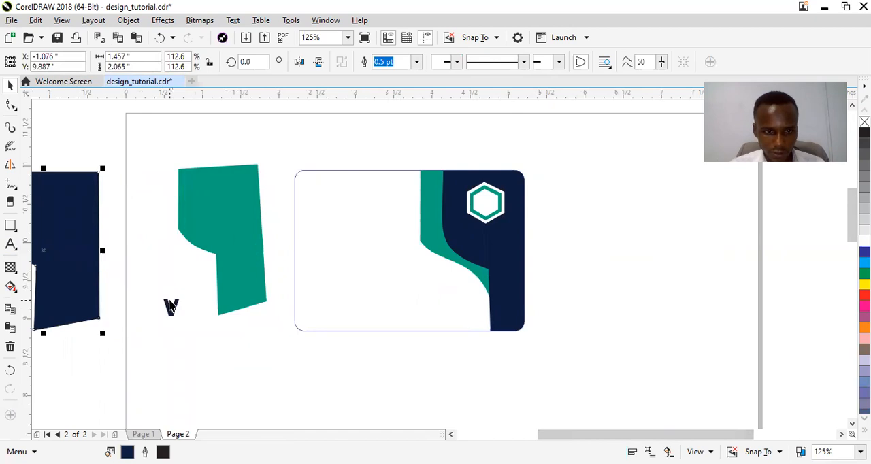
Place the navy V in the middle of the white hexagon and scale it to about 0.188 by 0.204 inches
click(172, 308)
drag(173, 308, 493, 209)
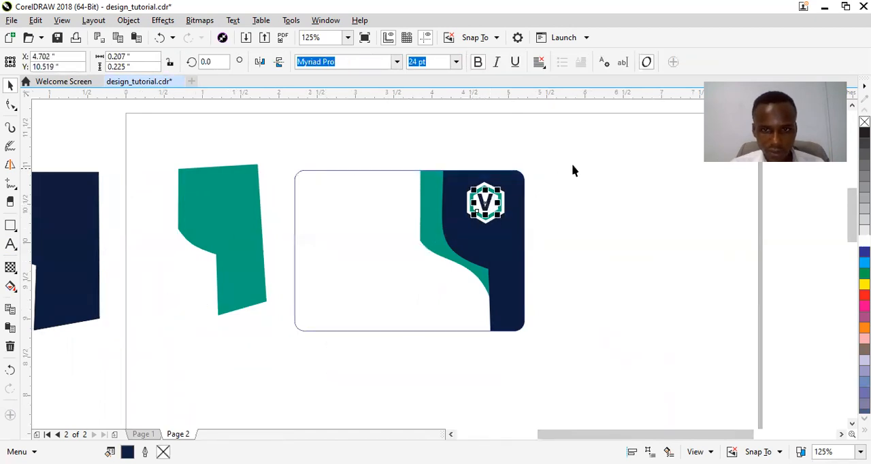
click(574, 156)
drag(406, 159, 555, 249)
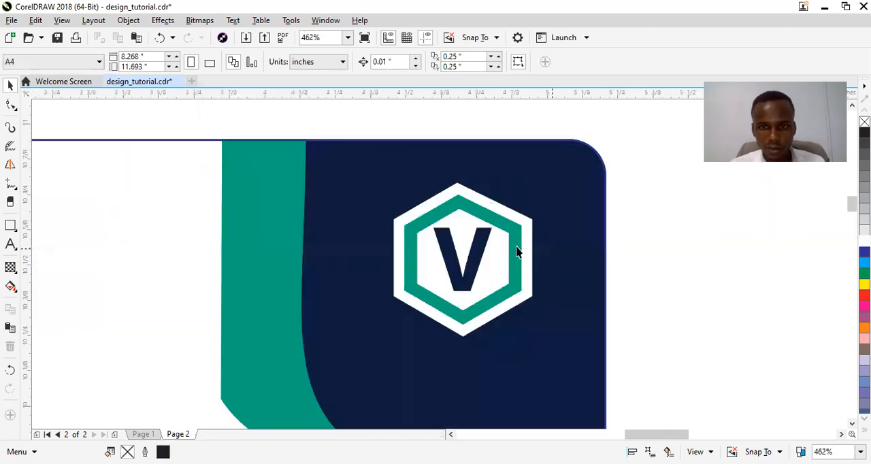
click(468, 279)
drag(496, 224, 493, 230)
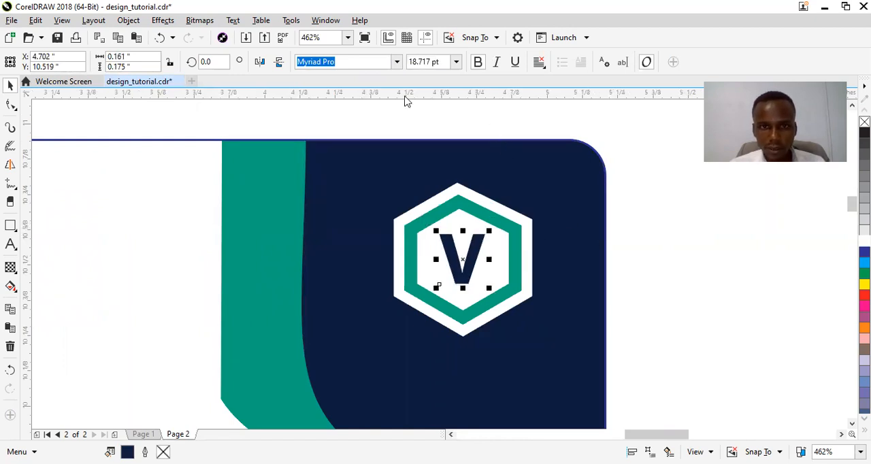
drag(492, 287, 496, 293)
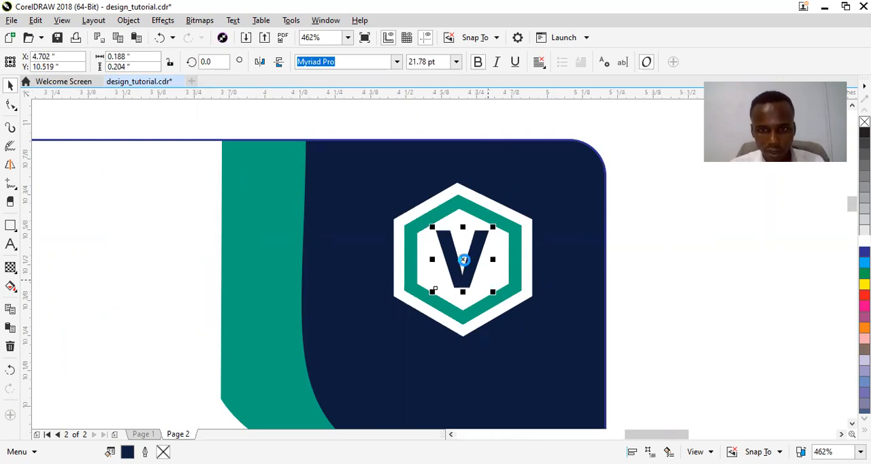
Make a white copy of the V on the navy area below the hexagon and extend its text to "V-E"
drag(462, 261, 378, 366)
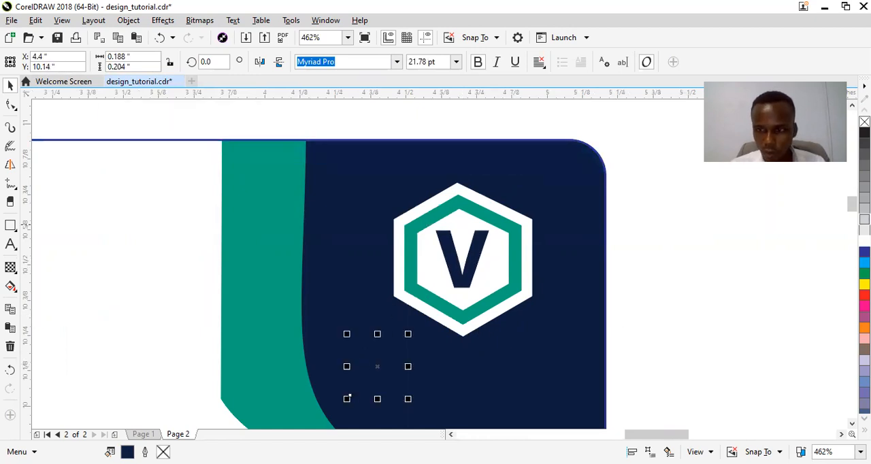
click(864, 241)
drag(383, 361, 384, 362)
double_click(384, 362)
text(-)
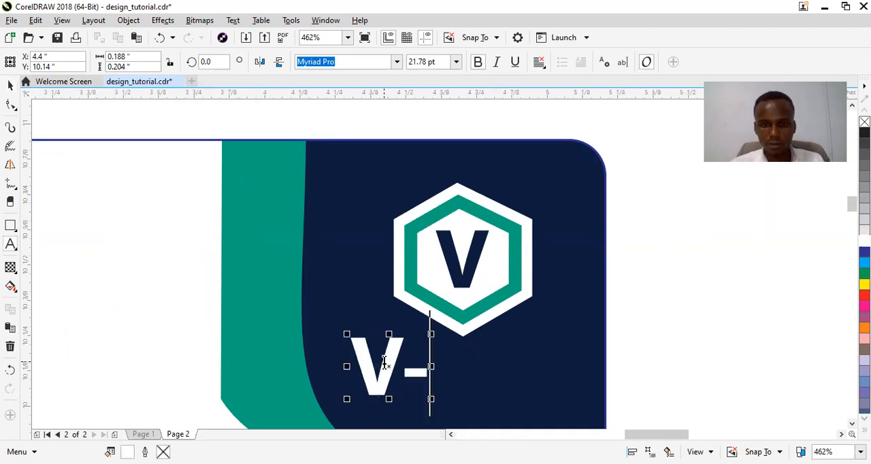
text(E)
key(alt)
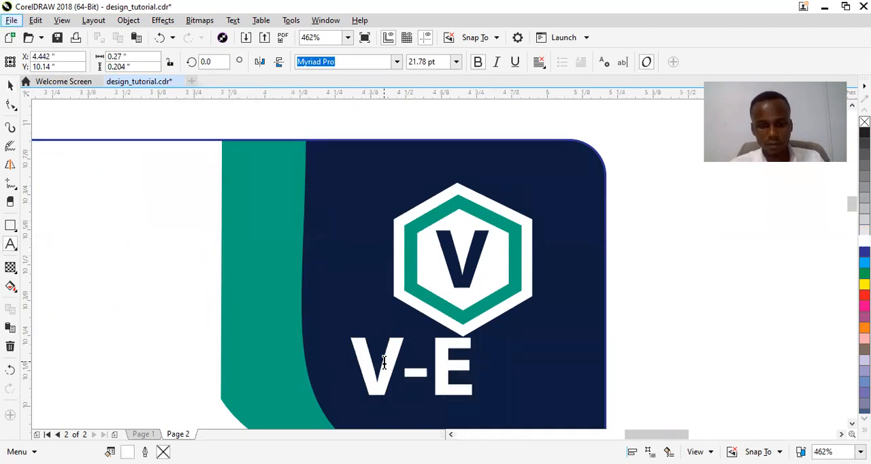
key(x)
key(s)
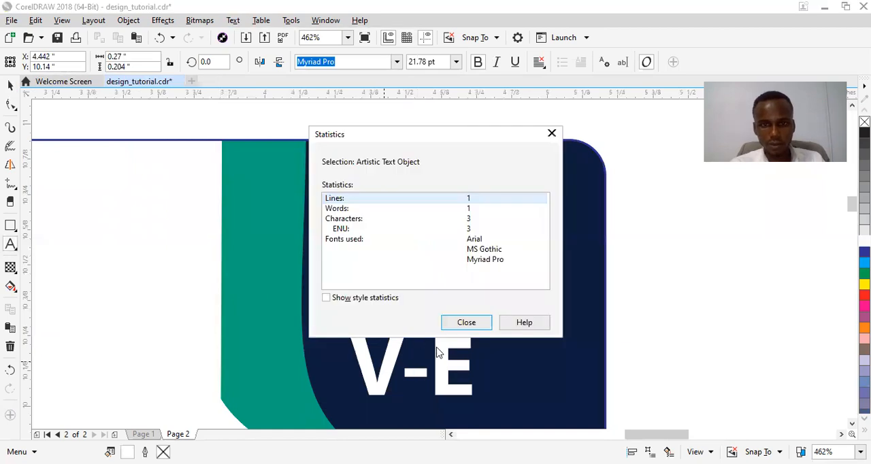
click(478, 325)
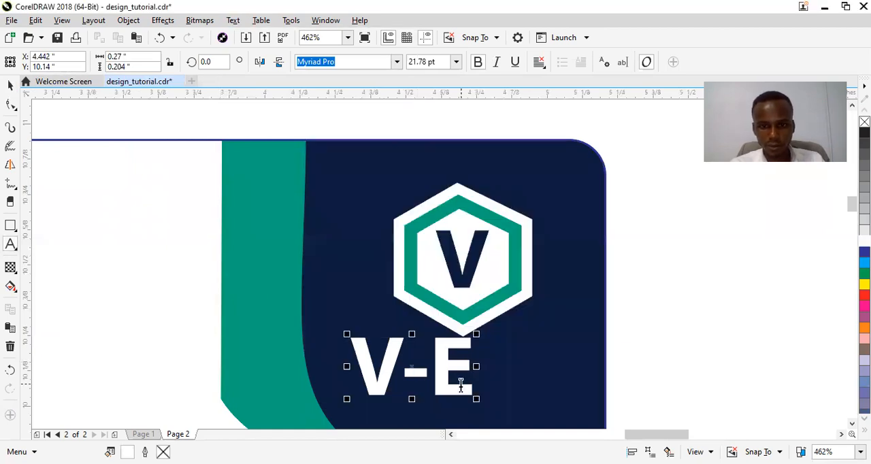
Complete the white text as "V-Exclusive" with "Technology" on a second line
text(xclu)
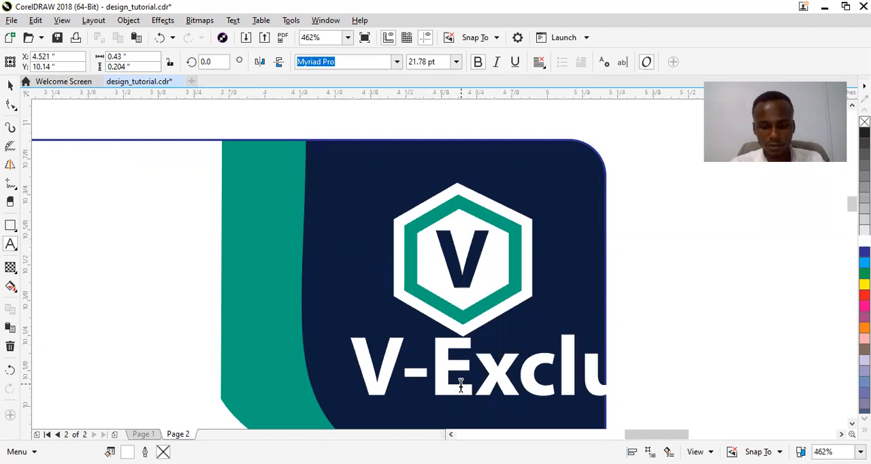
key(BackSpace)
key(BackSpace)
key(BackSpace)
key(BackSpace)
key(BackSpace)
text(l)
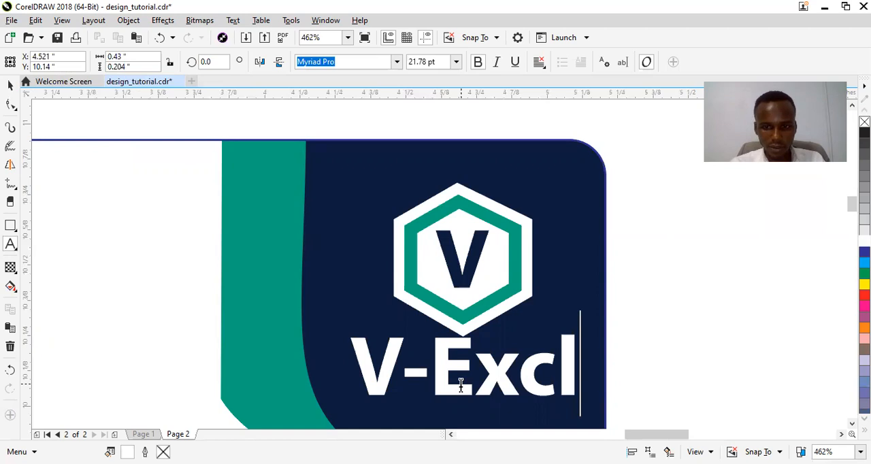
text(u)
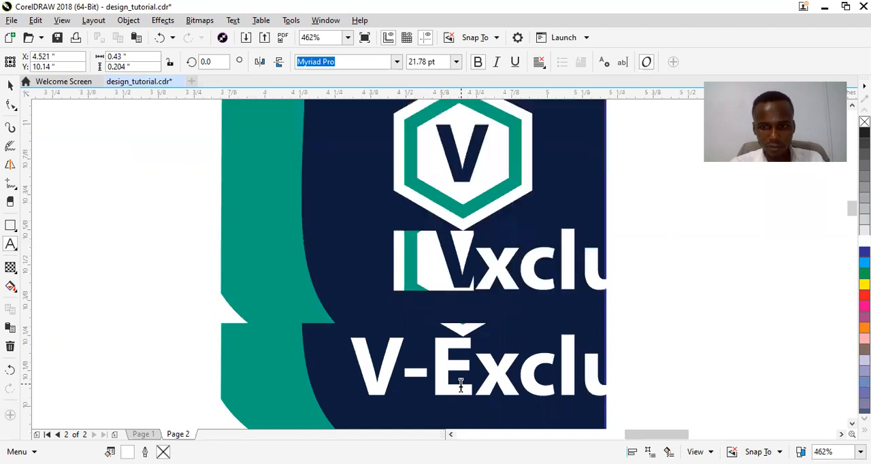
text(siveTechnology)
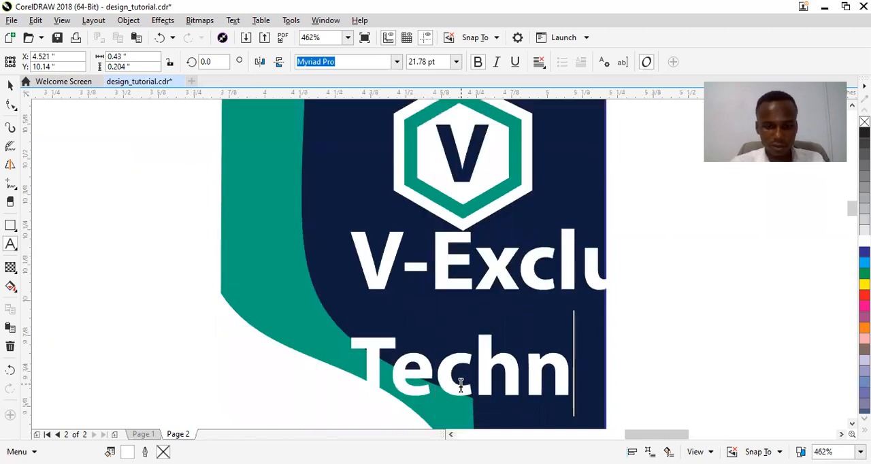
key(Escape)
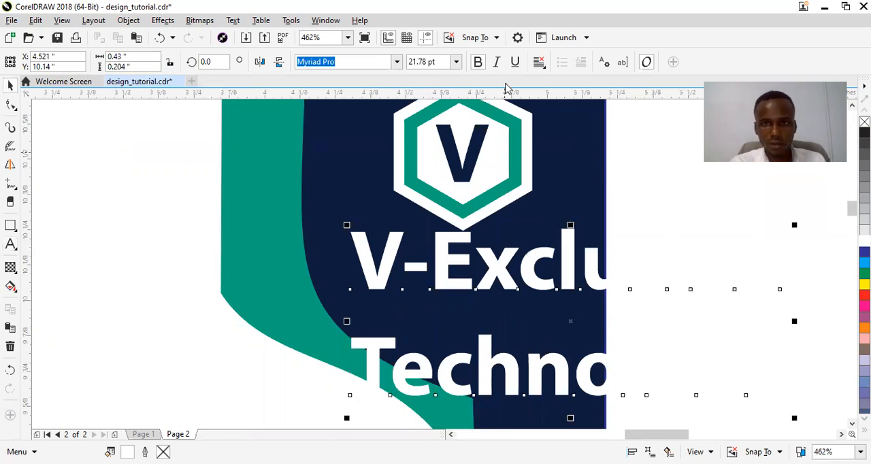
Centre-align the two-line company name and set its font size to 9 pt
click(539, 62)
click(567, 107)
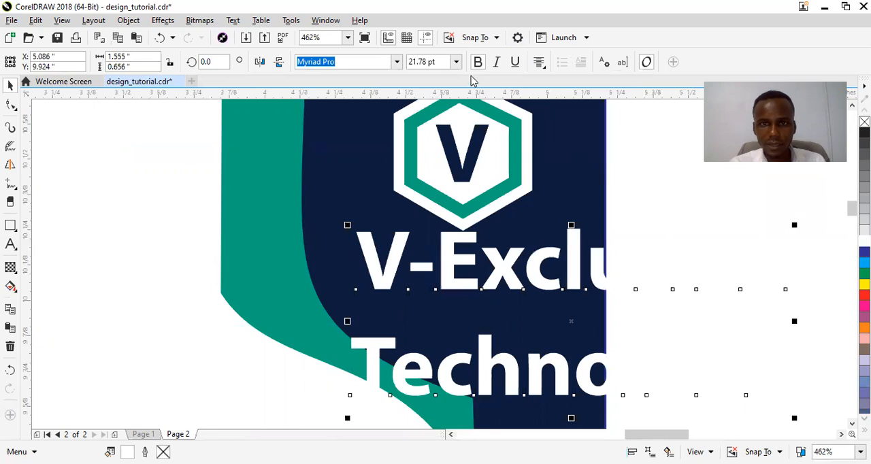
click(456, 62)
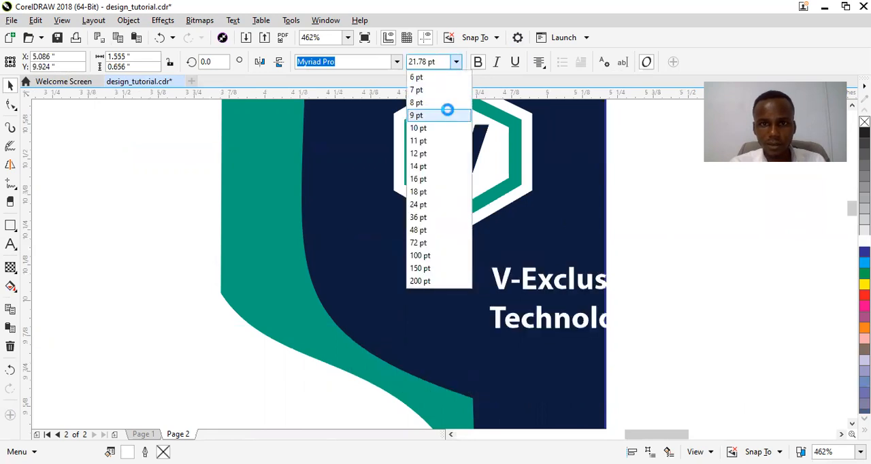
click(450, 115)
Place the company name below the hexagon logo and set its font size to 7 pt
drag(568, 304, 463, 283)
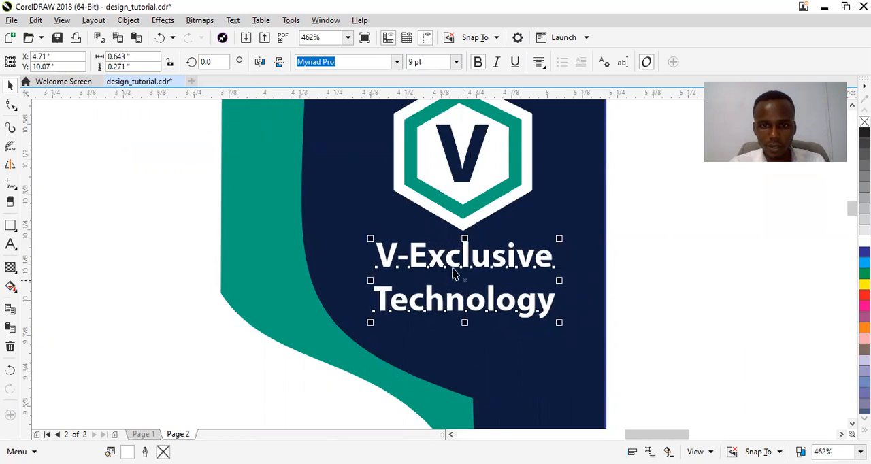
click(458, 64)
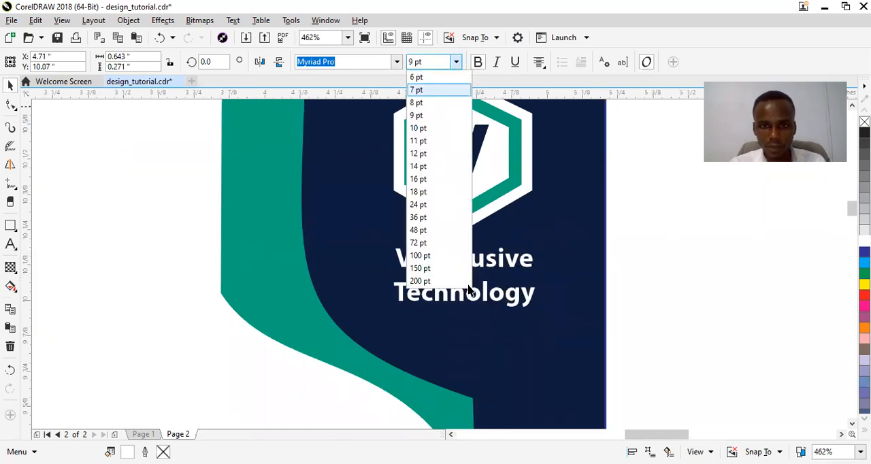
drag(465, 277, 461, 273)
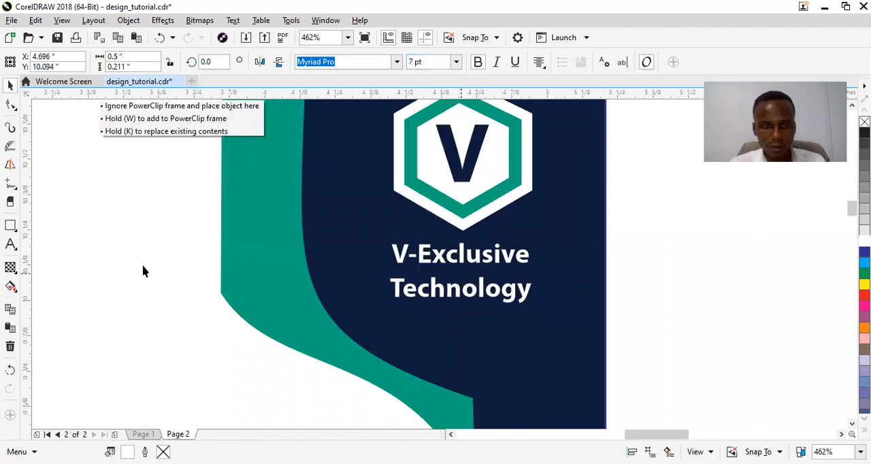
Tighten the line spacing between "V-Exclusive" and "Technology" with the Shape tool
click(10, 104)
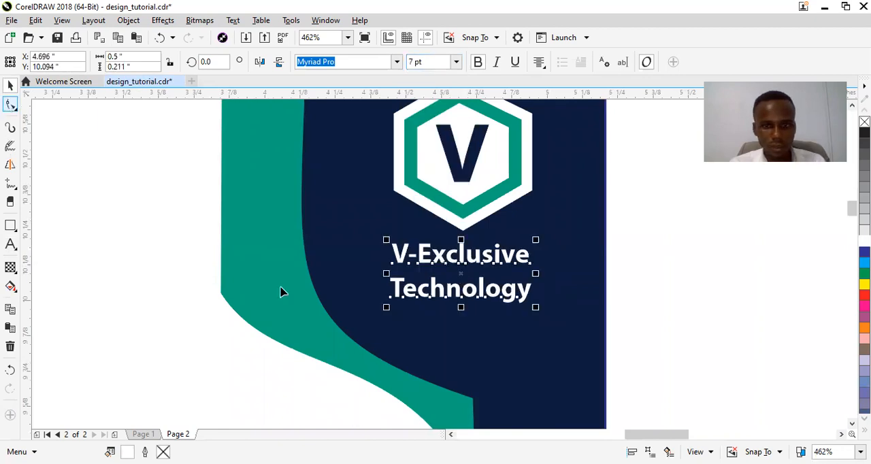
drag(387, 306, 389, 295)
key(space)
Move the company name up beneath the hexagon's lower tip, to about X 4.706, Y 10.127 inches
click(459, 267)
key(ctrl+z)
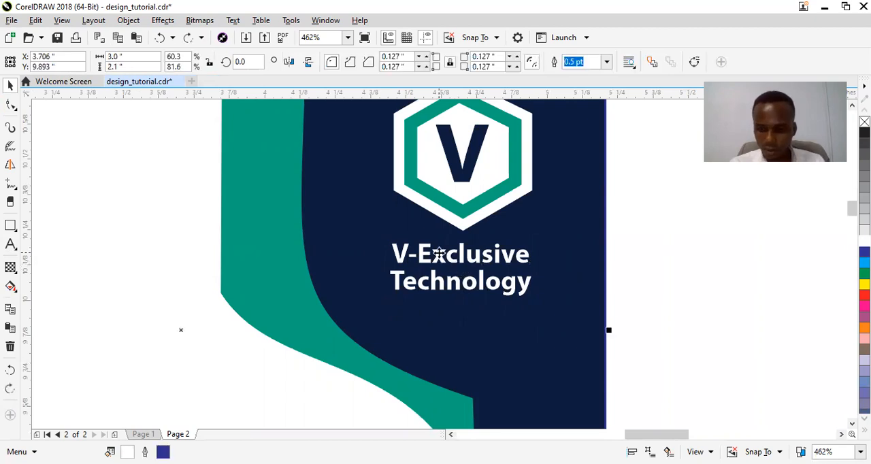
click(438, 254)
drag(439, 253, 439, 247)
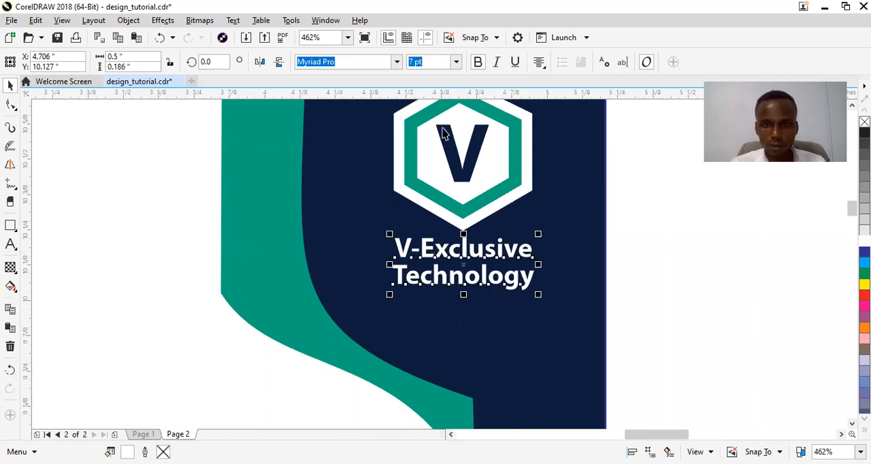
Nudge the company name slightly down from the hexagon, to about Y 10.107 inches
scroll(443, 133, down, 4)
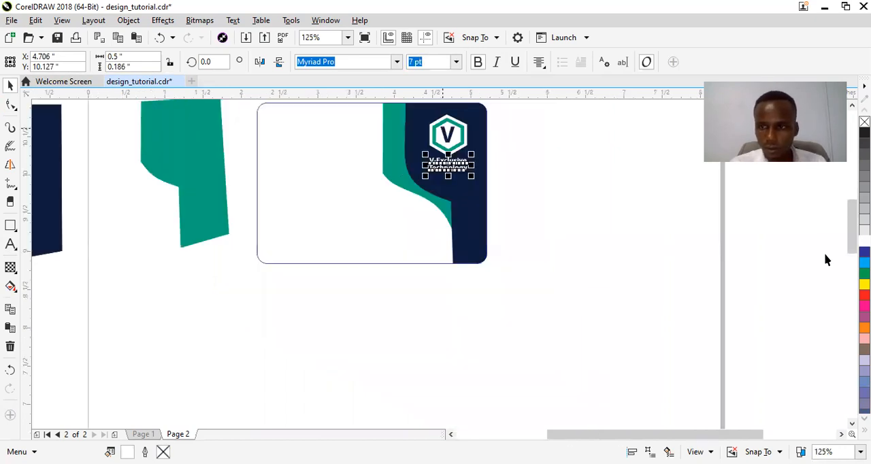
drag(852, 230, 852, 223)
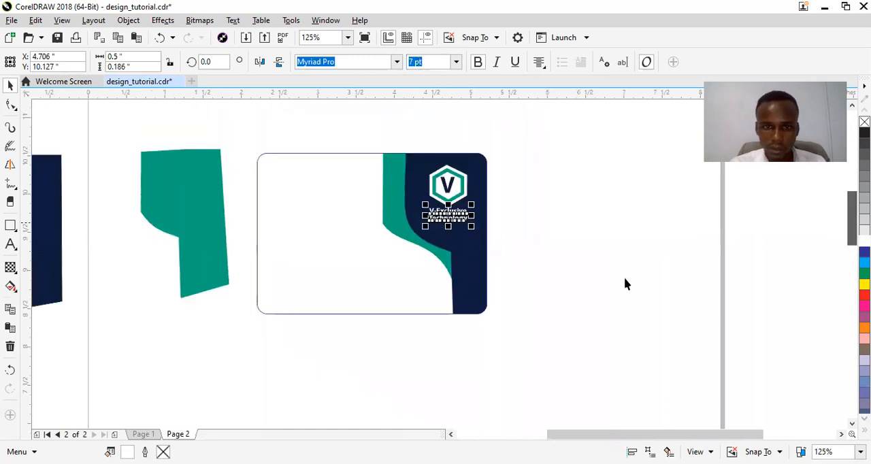
scroll(591, 292, up, 1)
click(542, 268)
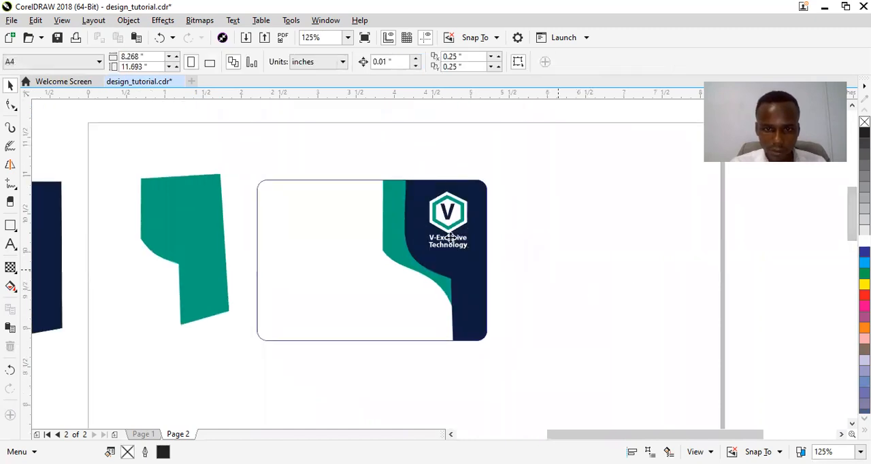
click(450, 239)
drag(450, 235, 450, 237)
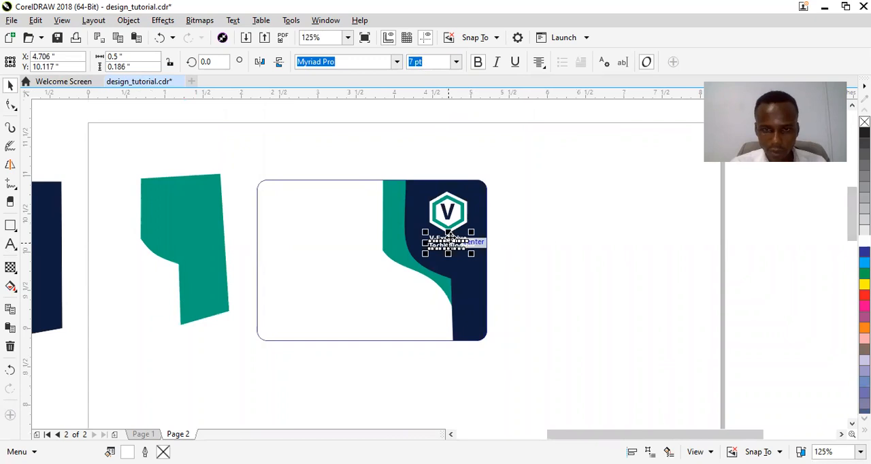
key(Escape)
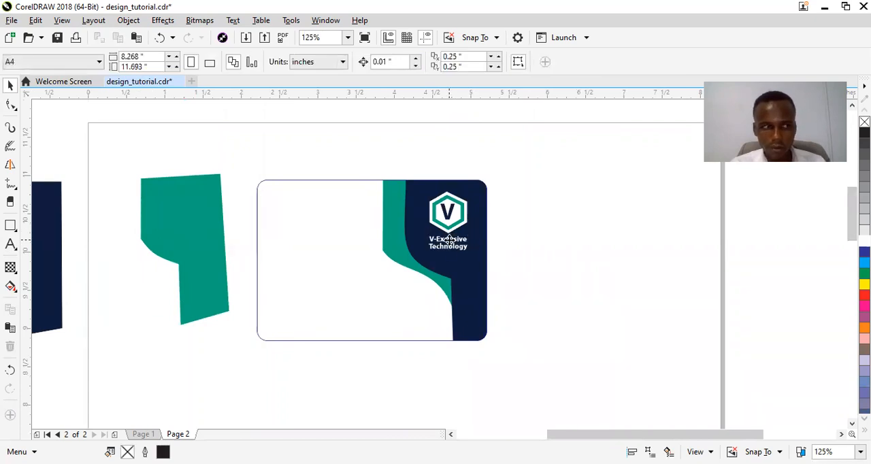
drag(449, 240, 449, 242)
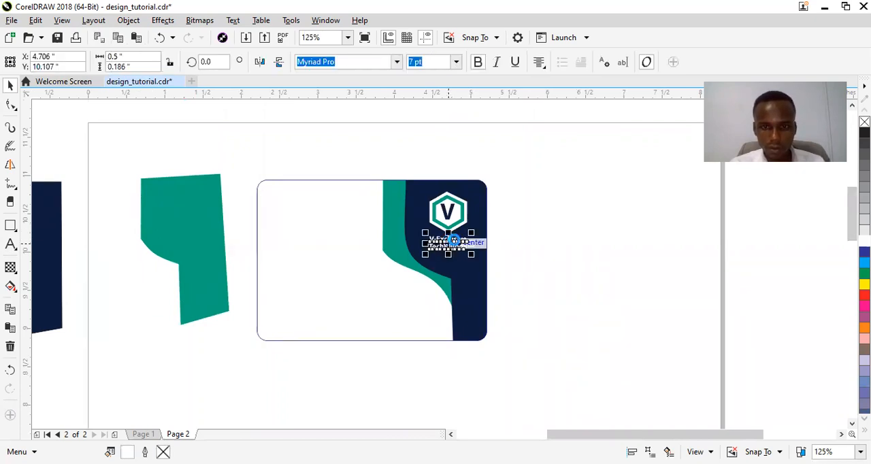
Move the company name to the card's white area at about X 2.756, Y 10.402 inches and copy the spare teal shape's fill onto it
drag(449, 242, 300, 221)
click(191, 221)
drag(204, 221, 285, 228)
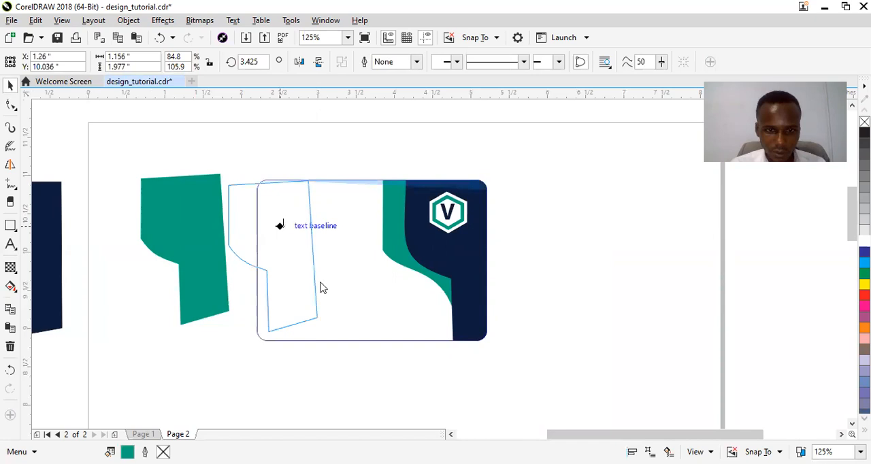
drag(324, 298, 284, 226)
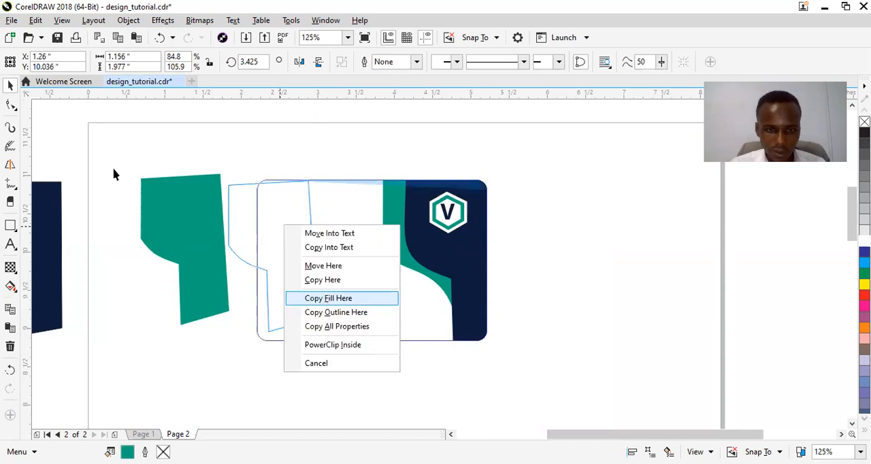
click(153, 141)
Place a copy of the teal company name lower in the card's white area, then reselect the upper text
click(296, 229)
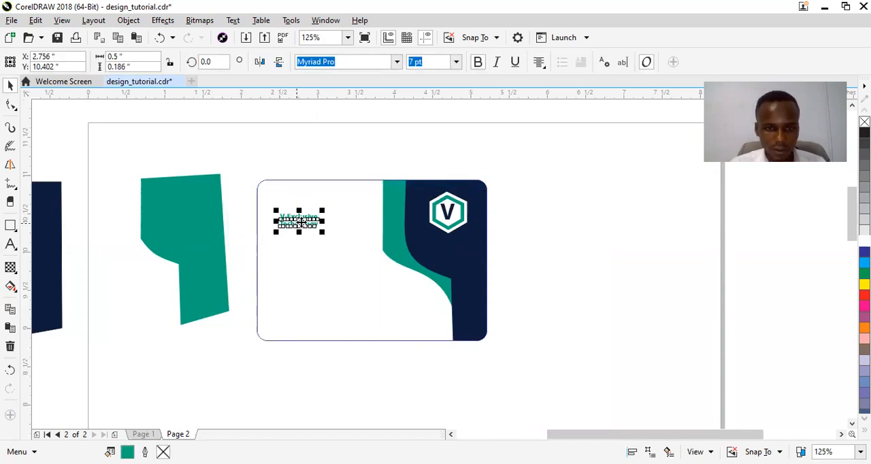
drag(299, 222, 306, 287)
double_click(287, 222)
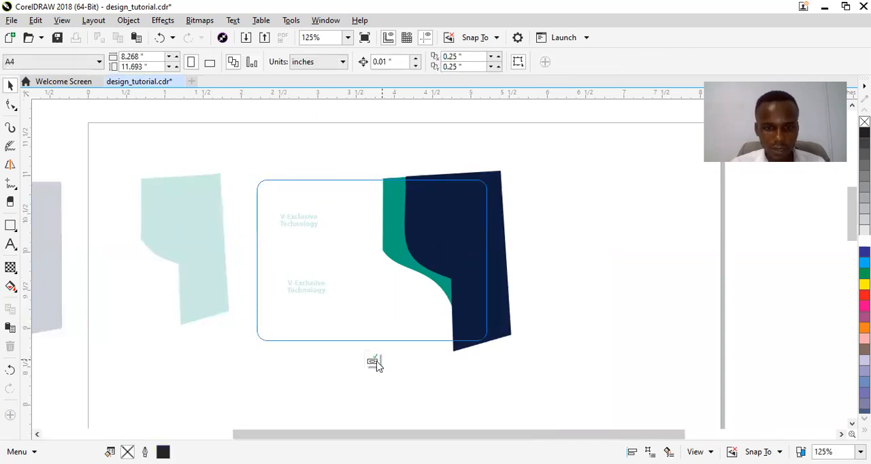
click(228, 220)
click(296, 222)
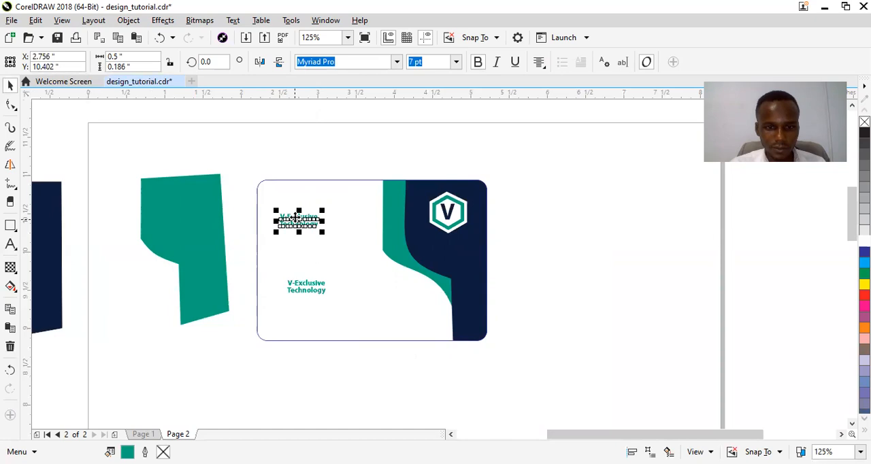
Replace the upper teal company name in the card's white area with the cardholder's full name
double_click(295, 217)
key(ctrl+a)
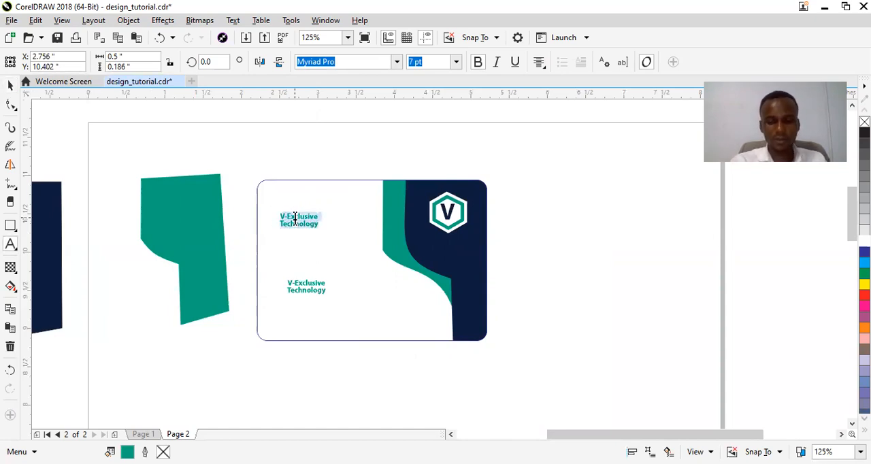
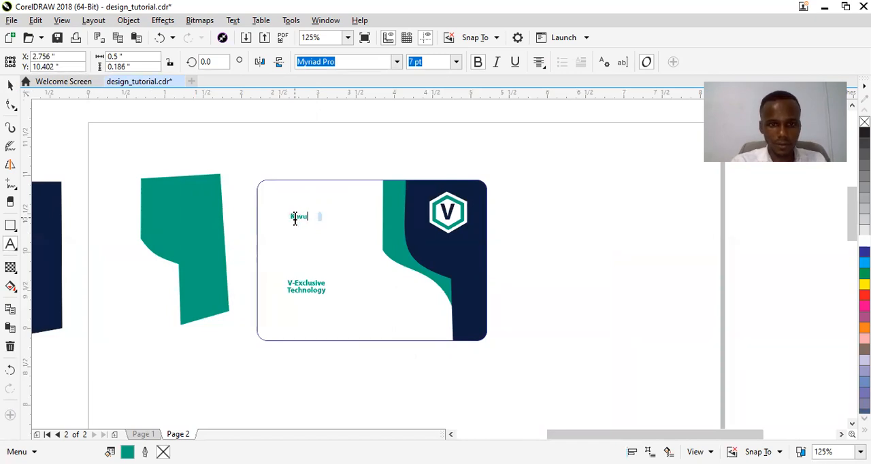
key(ctrl+space)
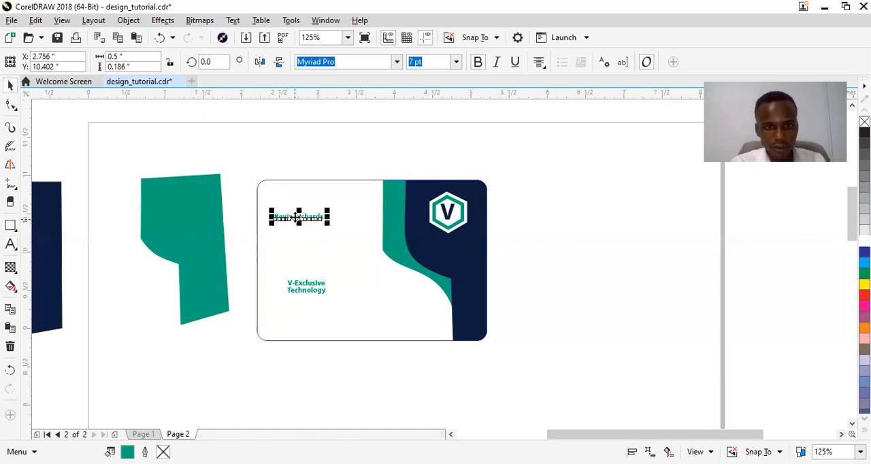
Place a copy of the cardholder's name beneath it at about X 2.732, Y 10.126 inches and change its text to "Managing Director"
drag(295, 216, 293, 246)
key(F8)
key(ctrl+a)
text(M)
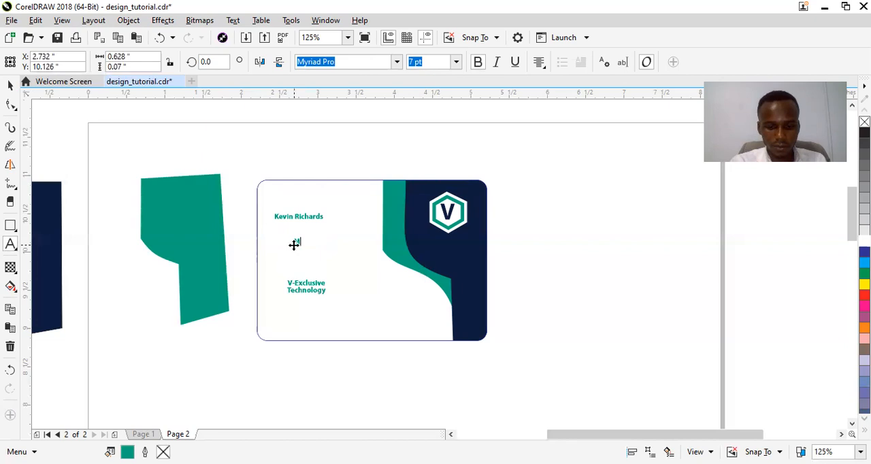
text(anaging Director)
key(ctrl+space)
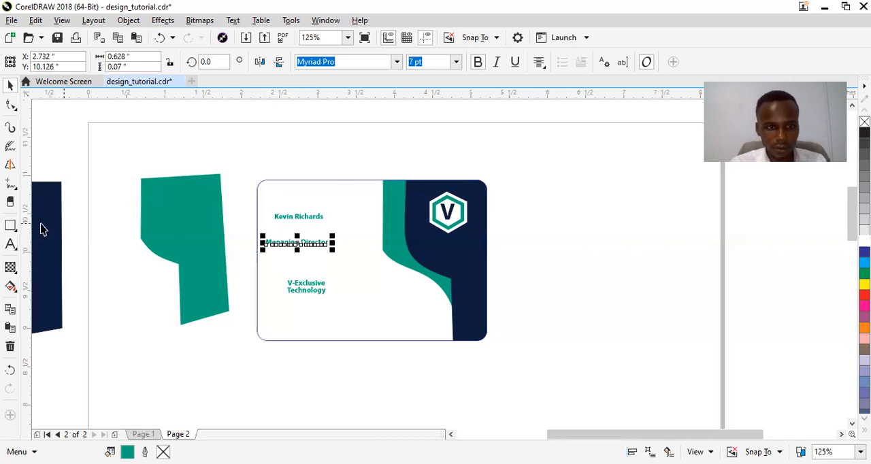
click(298, 218)
drag(273, 210, 271, 177)
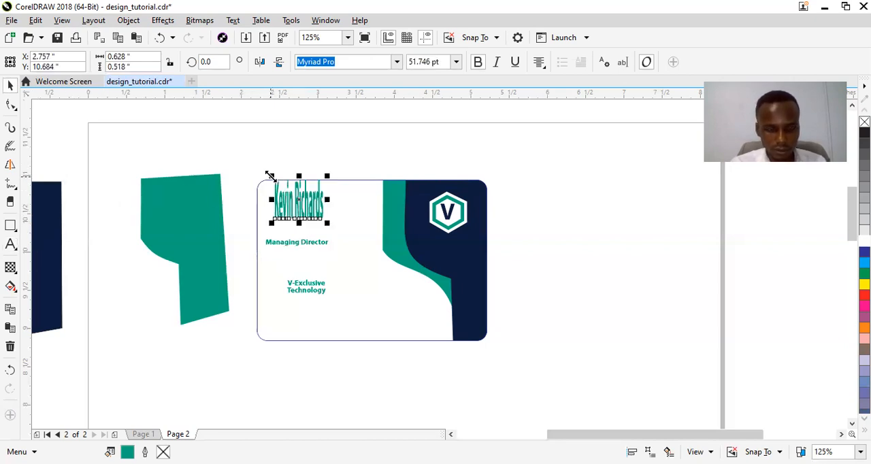
key(ctrl+z)
Copy the spare navy shape's fill onto the cardholder's name and place the name on the card at about X 2.781, Y 10.601 inches
drag(297, 217, 260, 144)
drag(43, 225, 252, 146)
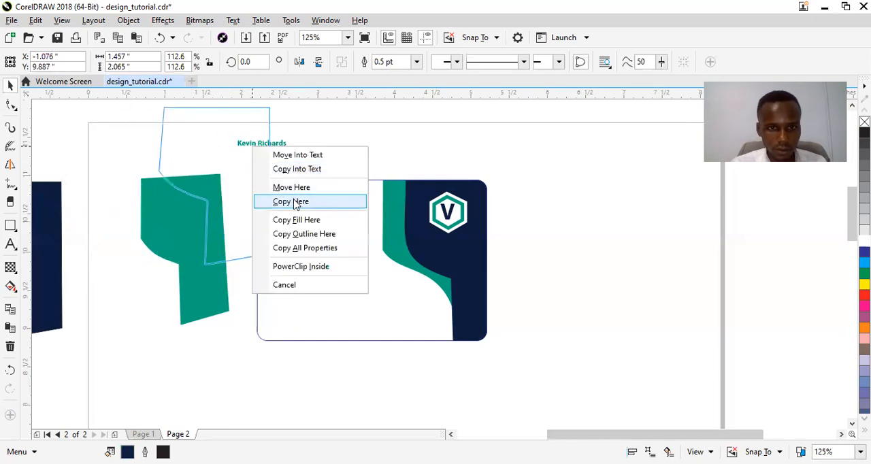
click(296, 219)
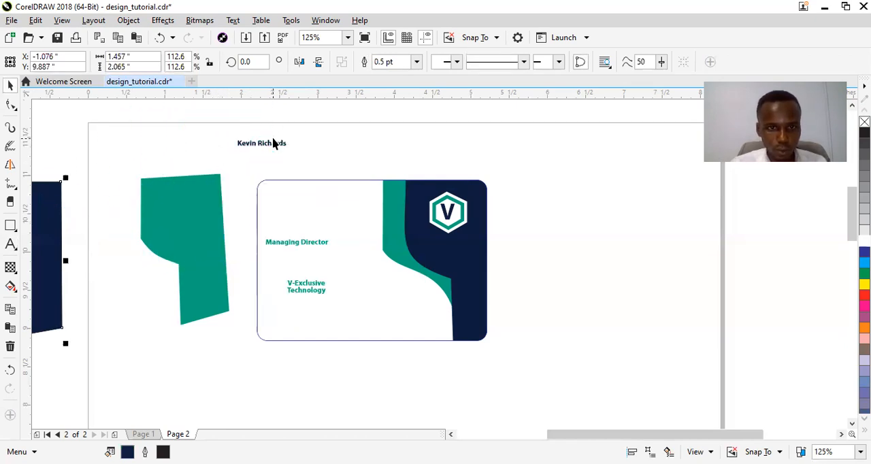
click(266, 151)
click(263, 143)
drag(262, 139, 301, 206)
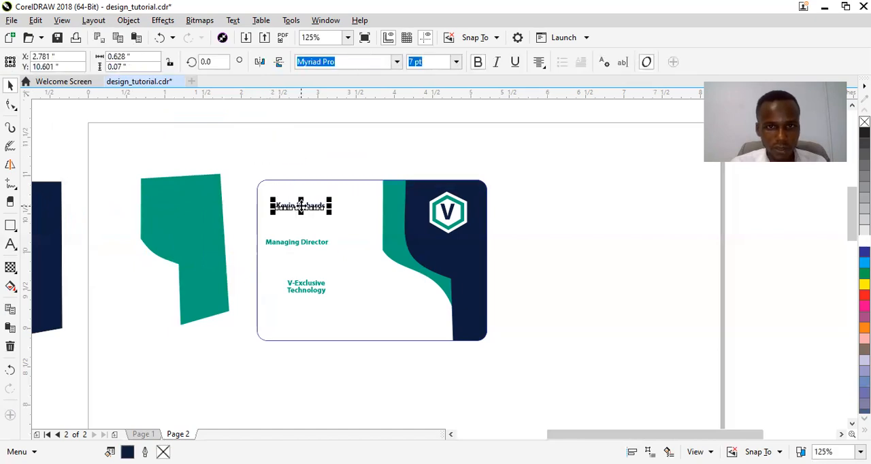
Set the cardholder's name to 12 pt and shift it to about X 2.989, Y 10.642 inches
click(456, 62)
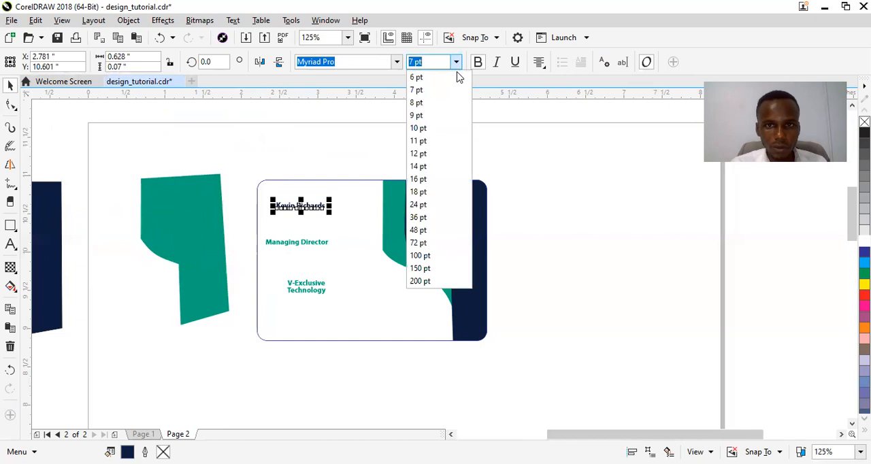
click(440, 166)
mouse_move(300, 201)
mouse_down()
mouse_move(322, 213)
mouse_move(316, 203)
mouse_up()
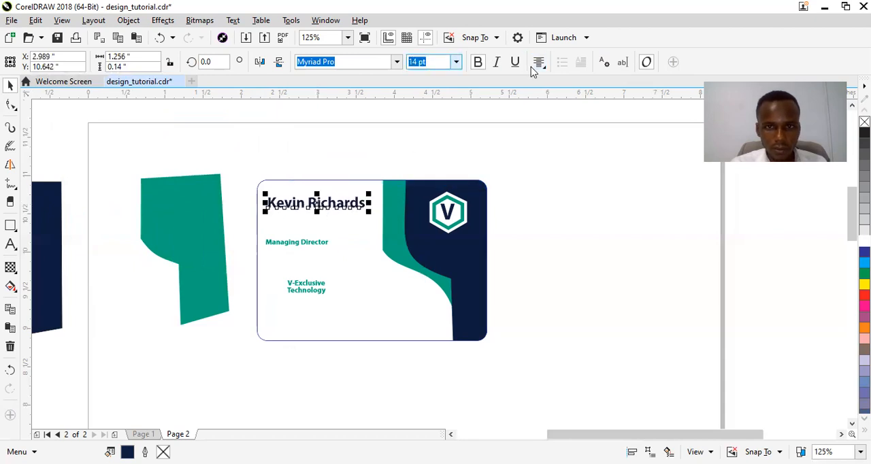
click(456, 62)
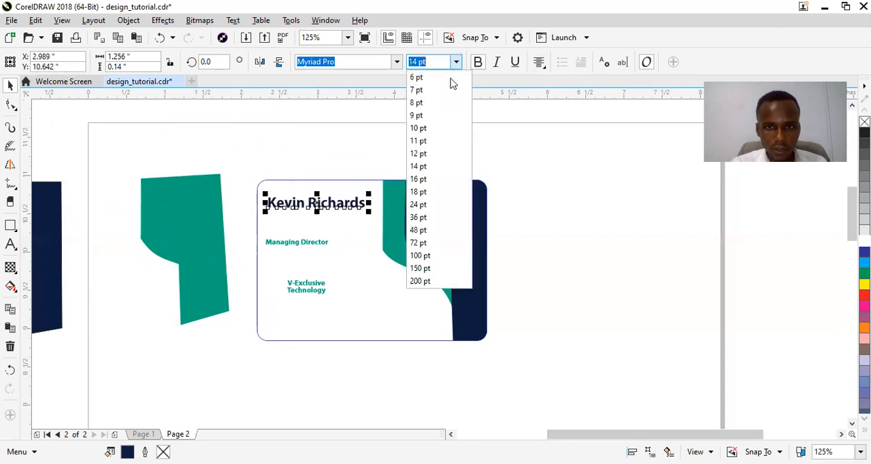
click(433, 153)
Move the "Managing Director" text close beneath the cardholder's name, to about X 2.958, Y 10.485 inches
click(296, 243)
drag(296, 242, 309, 219)
key(z)
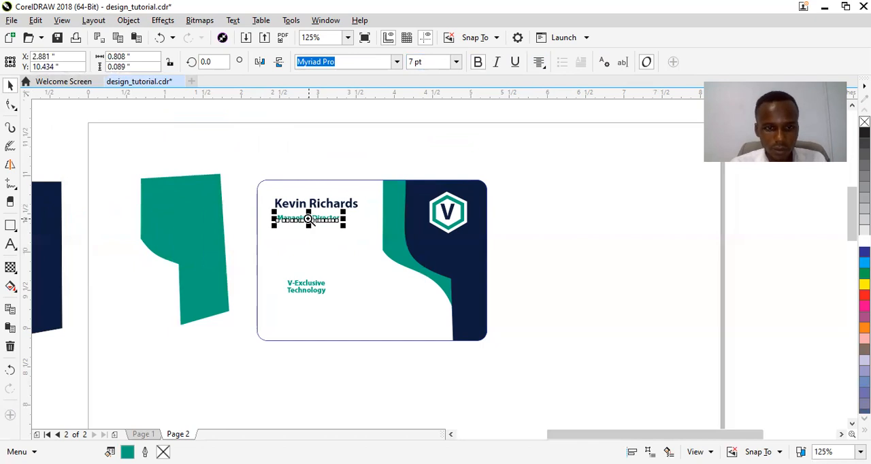
drag(256, 192, 381, 239)
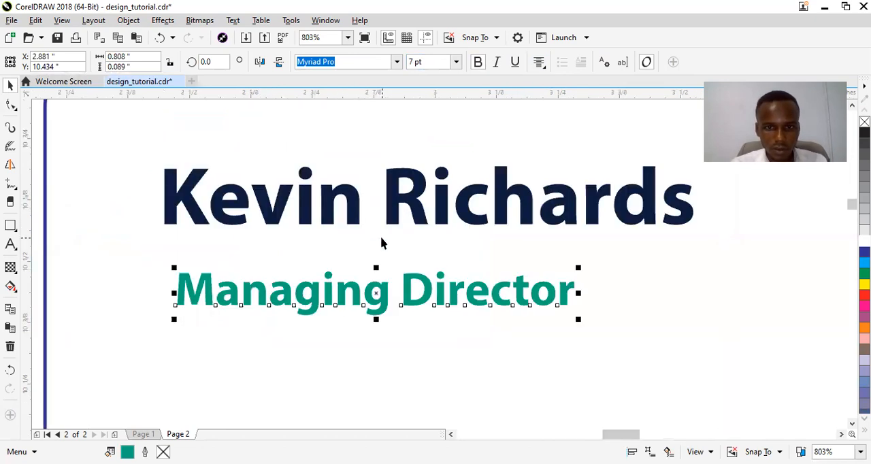
drag(374, 292, 414, 268)
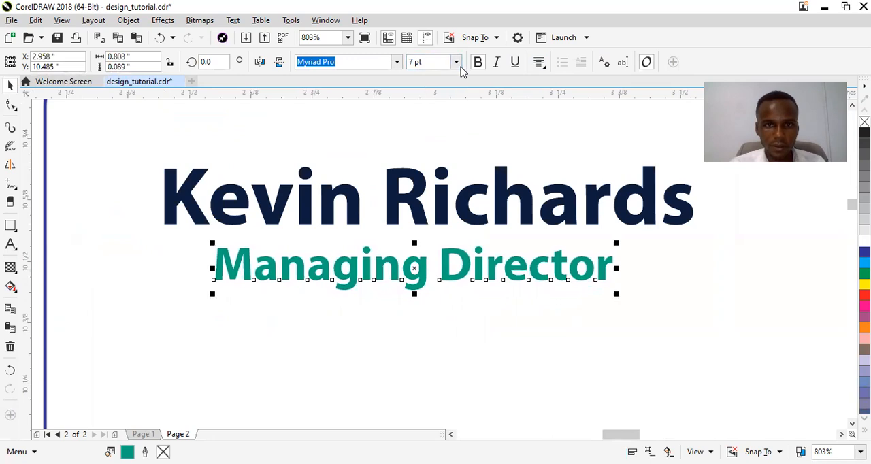
Place a copy of the company name beneath the hexagon logo at about X 4.716, Y 10.071 inches and fill it white
click(347, 37)
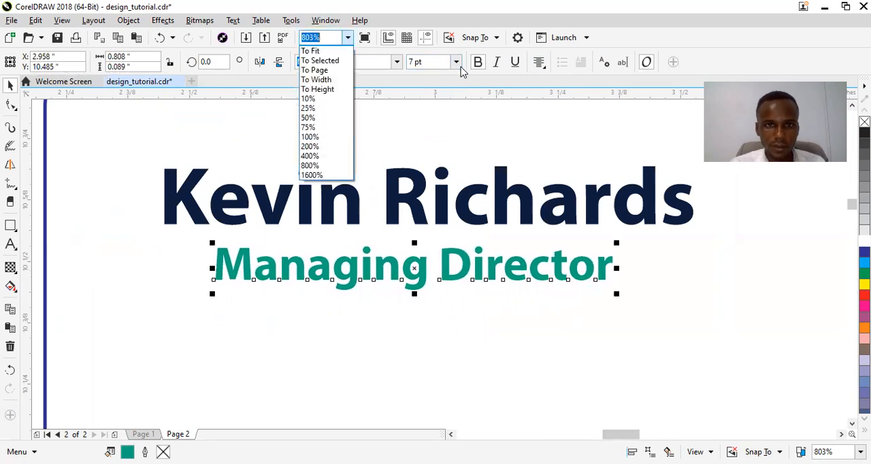
click(343, 68)
key(z)
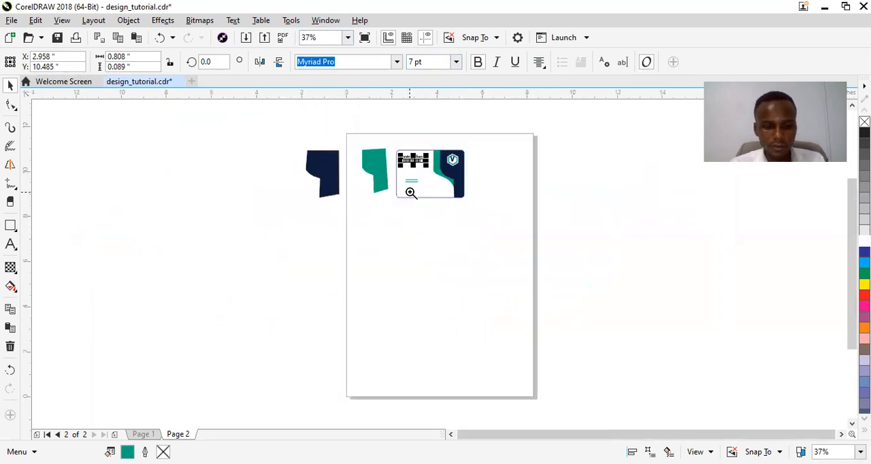
drag(348, 136, 494, 225)
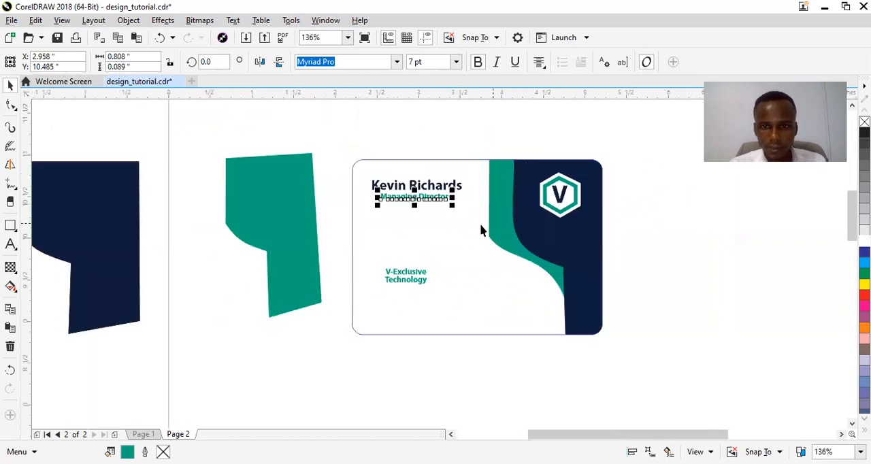
drag(406, 278, 561, 232)
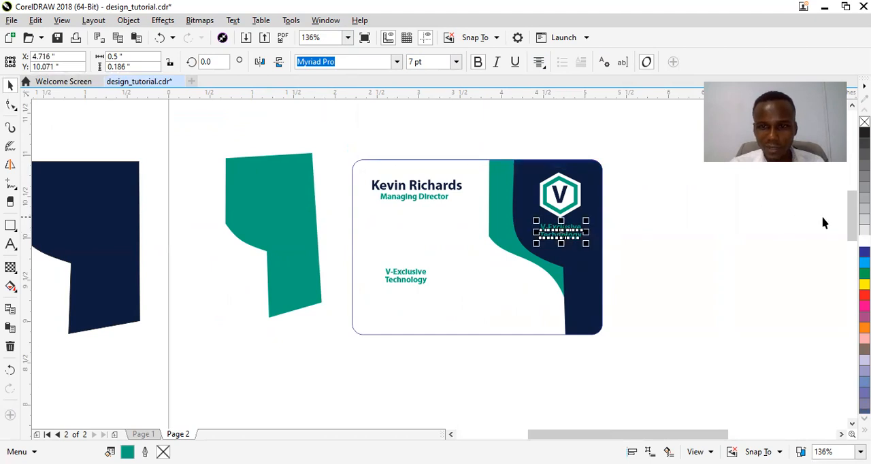
click(713, 253)
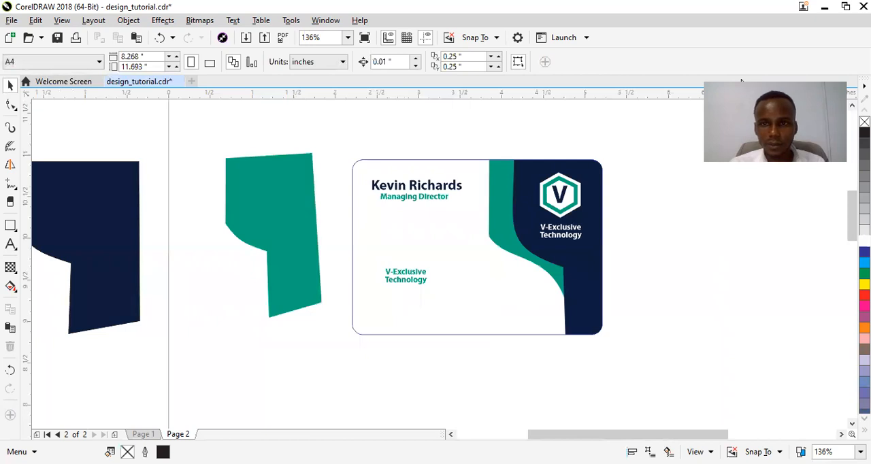
Move the teal company name up to about X 3.101, Y 9.971 inches and replace its text with the first phone number
click(406, 276)
drag(405, 276, 424, 240)
double_click(424, 238)
key(ctrl+a)
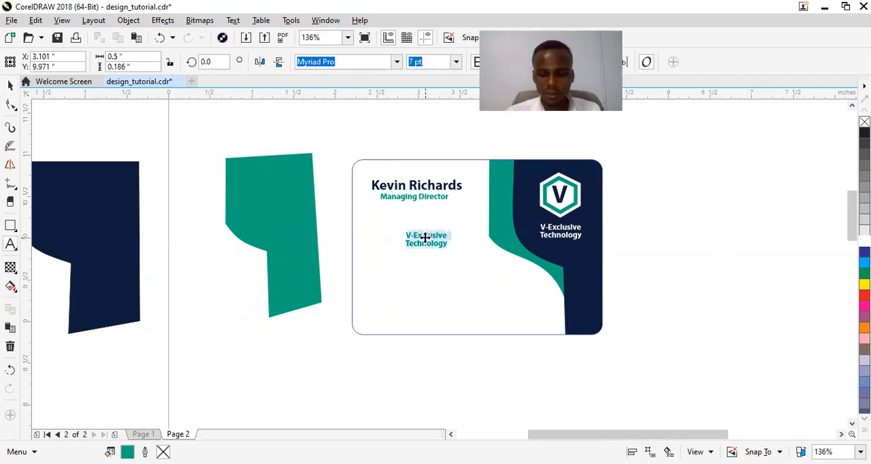
key(Delete)
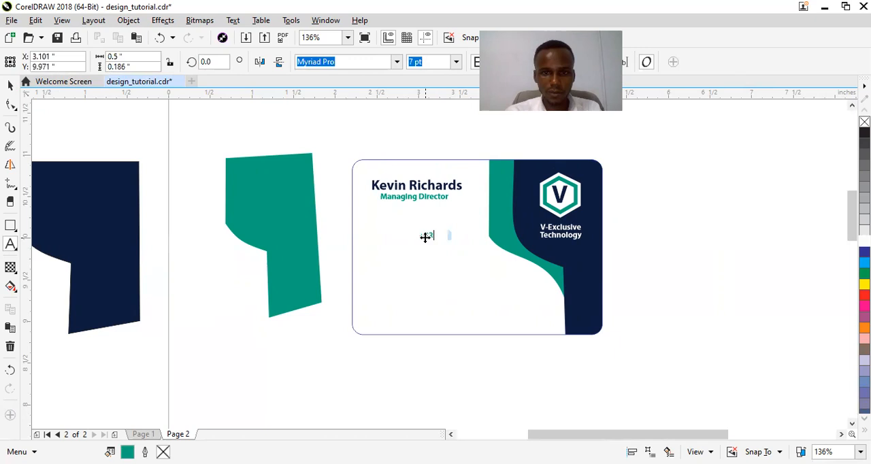
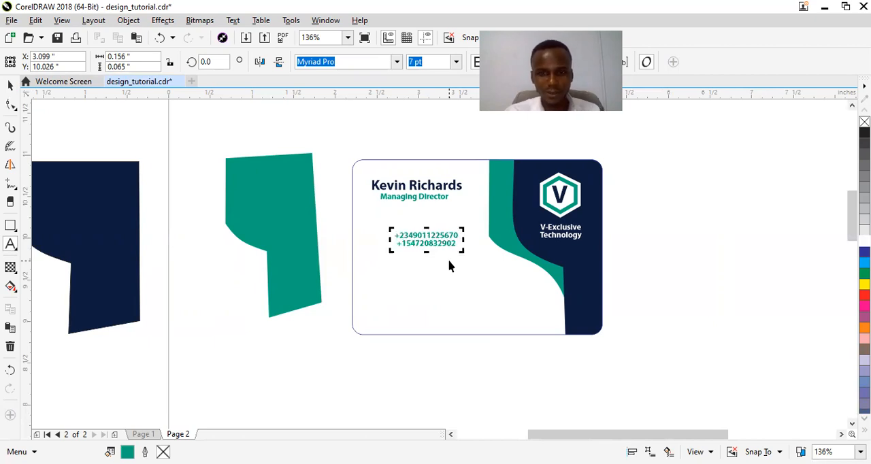
Add the second phone number on a new line under the first one
key(ctrl+space)
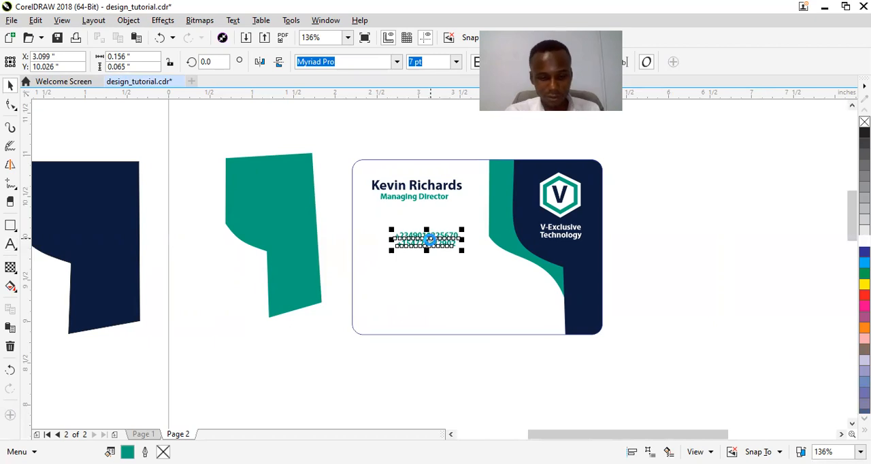
Place a copy of the phone numbers below the originals at about X 3.162, Y 9.589 inches and select its text for editing
drag(429, 239, 433, 272)
right_click(434, 272)
double_click(431, 272)
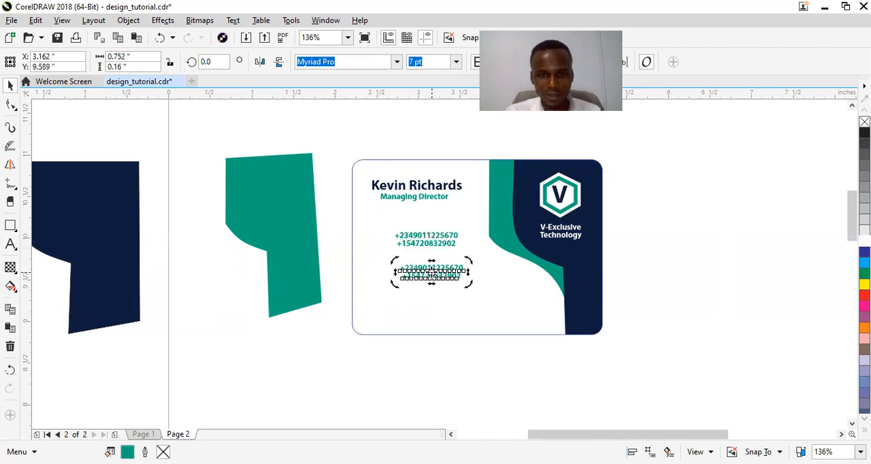
key(ctrl+a)
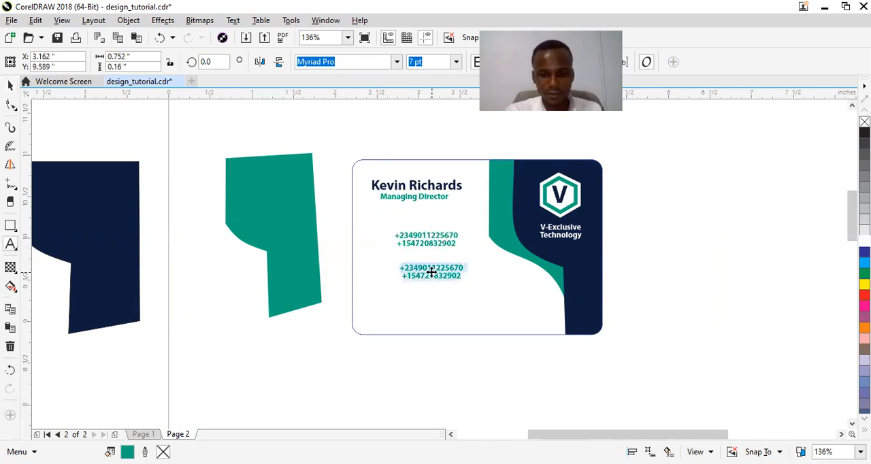
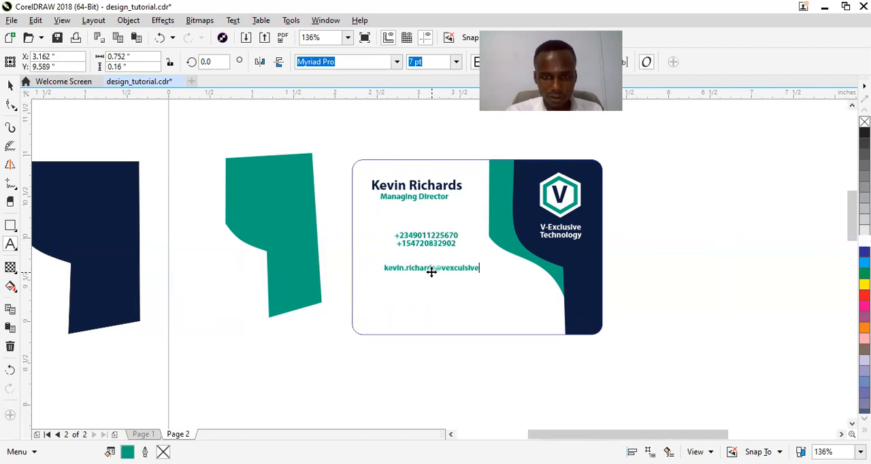
Replace the copied phone numbers with the cardholder's e-mail address
key(ctrl+space)
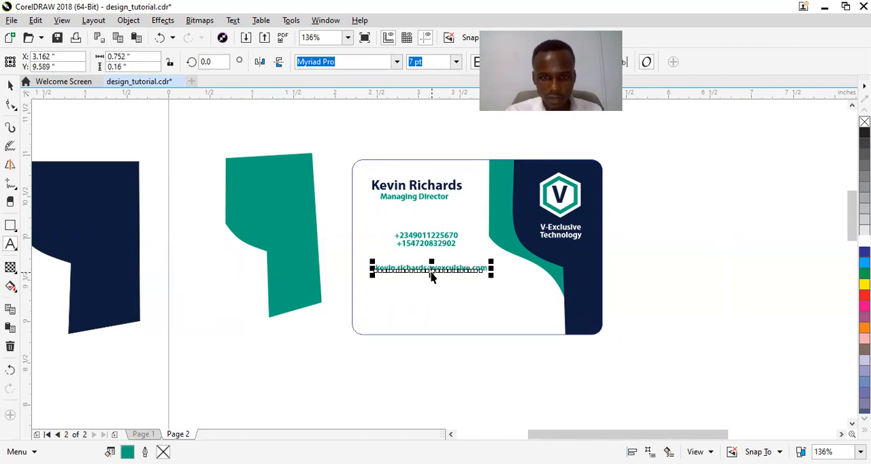
Move the e-mail text to about X 3.322, Y 9.603 inches and place a copy beneath it at about X 3.315, Y 9.42 inches
drag(429, 267, 441, 279)
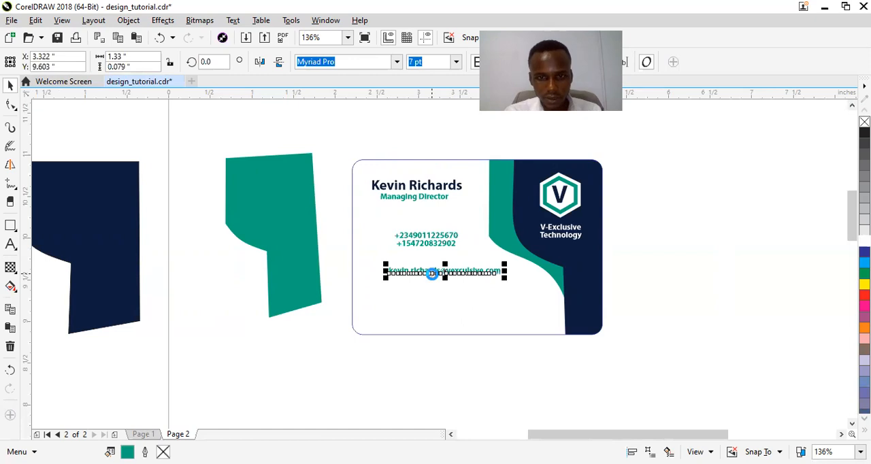
drag(435, 271, 435, 285)
key(Escape)
key(F8)
click(434, 290)
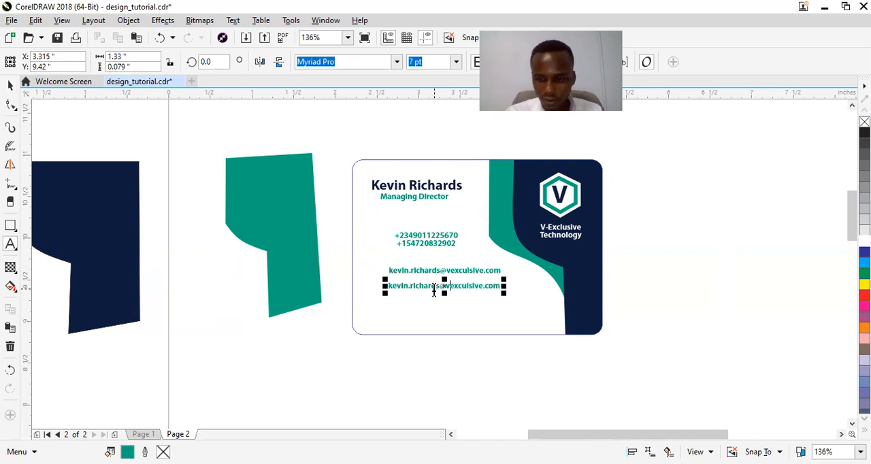
key(BackSpace)
key(BackSpace)
key(BackSpace)
key(BackSpace)
key(BackSpace)
key(BackSpace)
key(BackSpace)
key(BackSpace)
key(BackSpace)
key(BackSpace)
key(BackSpace)
key(BackSpace)
key(BackSpace)
key(BackSpace)
key(BackSpace)
key(BackSpace)
text(www.)
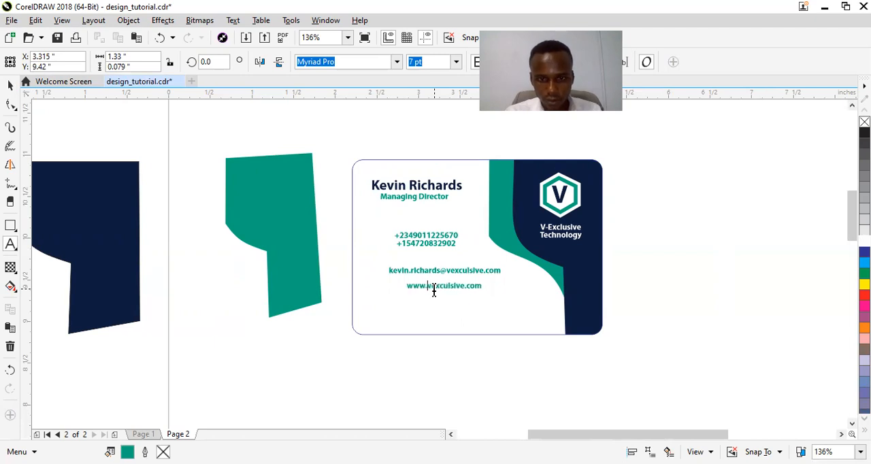
key(ctrl+space)
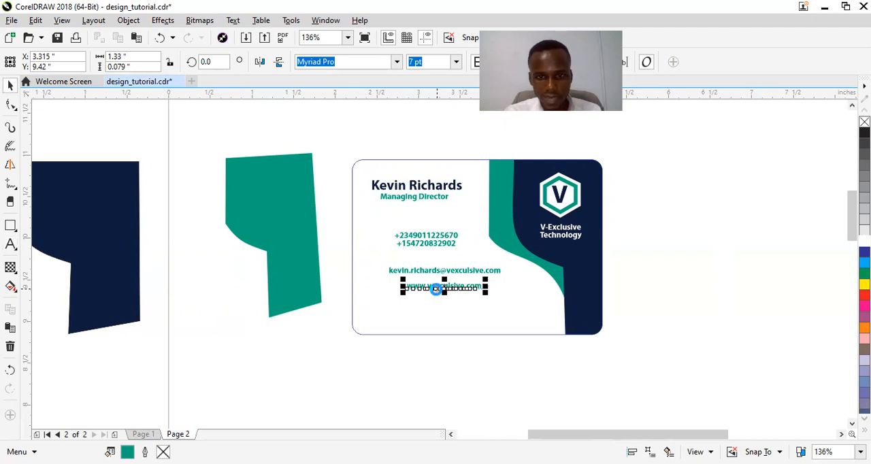
Place a copy of the website text beneath it at about X 3.236, Y 9.194 inches and select its contents for editing
drag(435, 289, 430, 308)
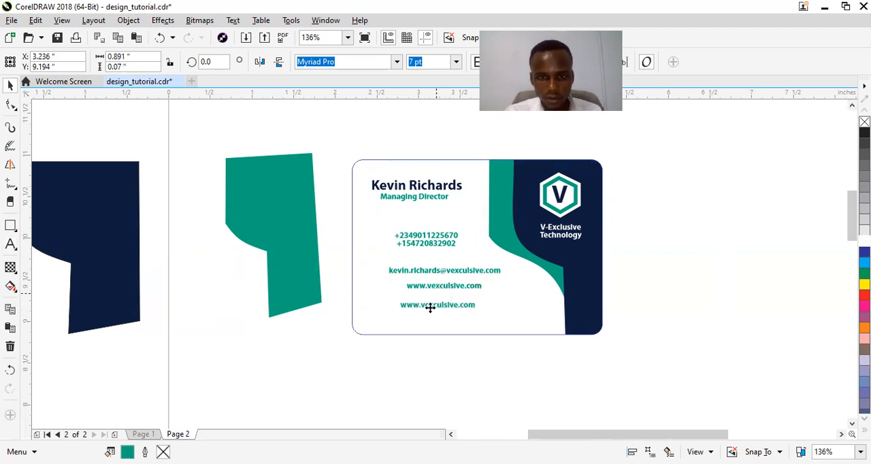
double_click(430, 307)
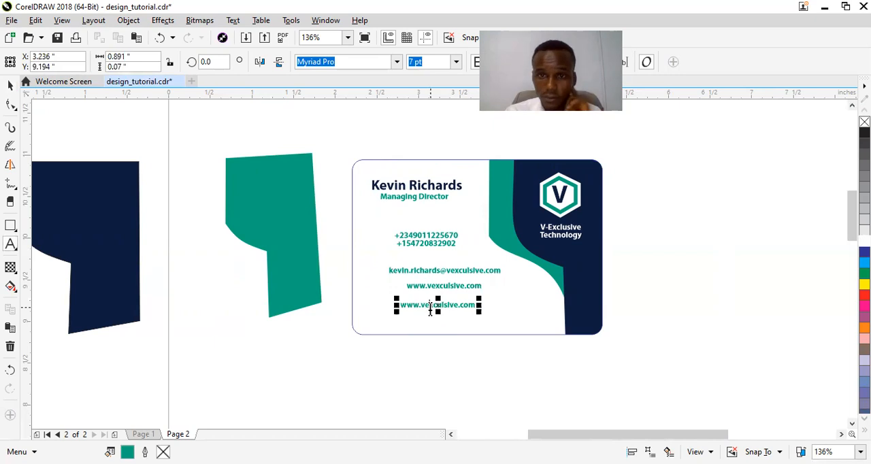
click(430, 310)
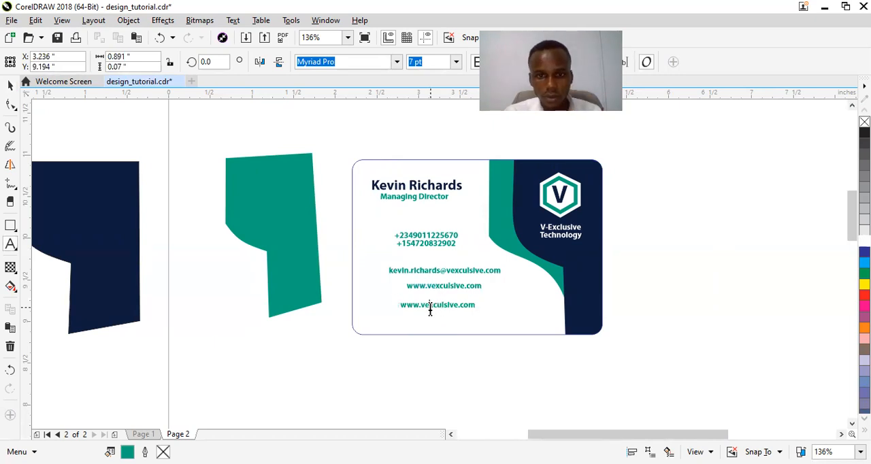
key(ctrl+a)
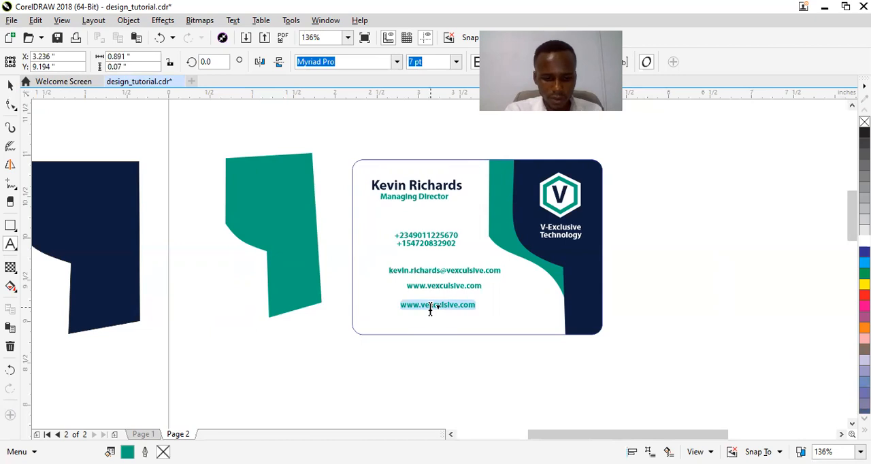
text(FCT)
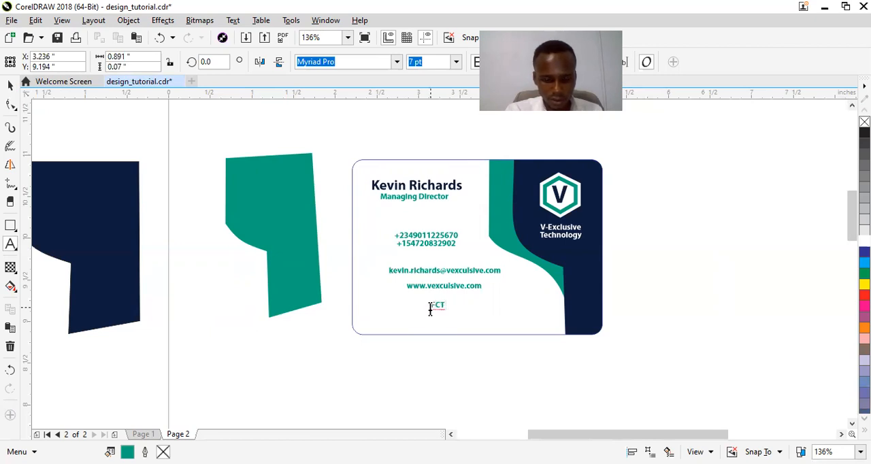
key(BackSpace)
key(BackSpace)
key(BackSpace)
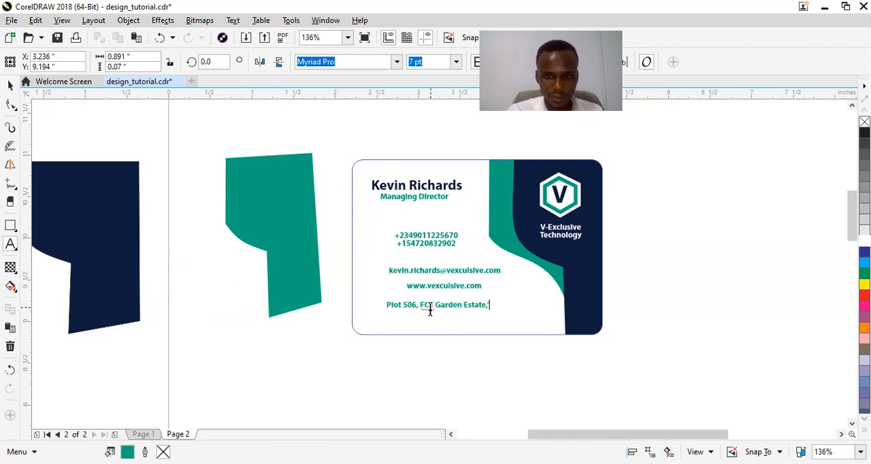
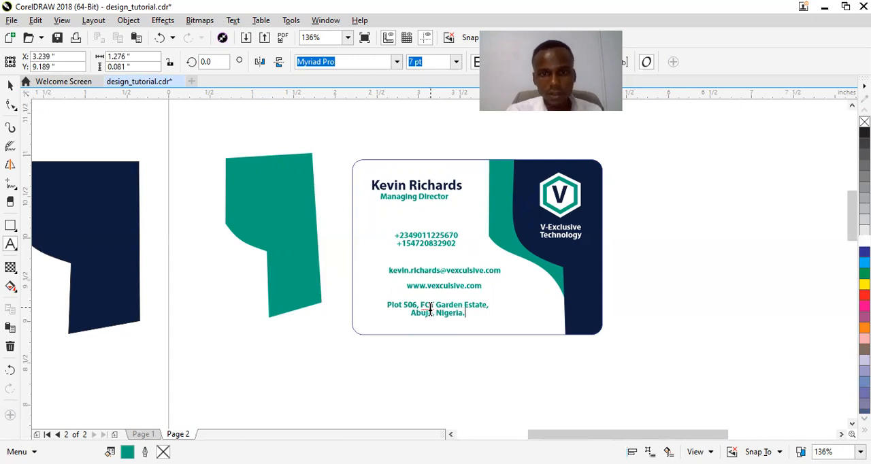
Enter the city and country on a second line of the postal address
key(ctrl+space)
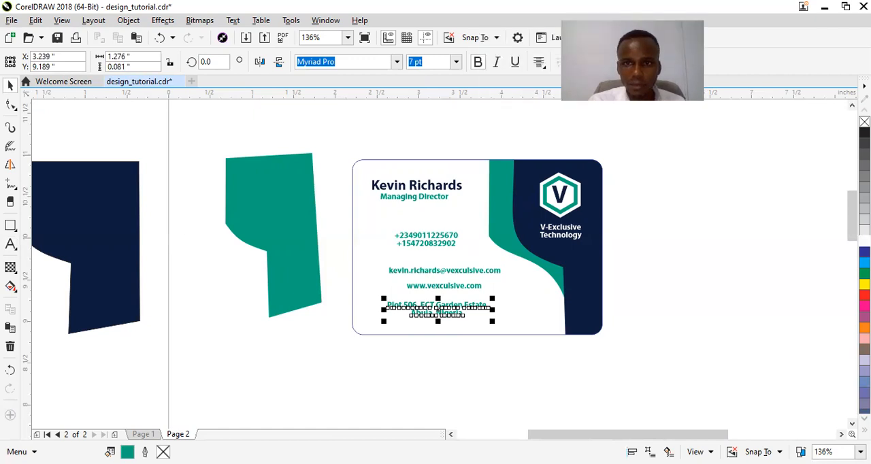
Align the two-line postal address text to the left
click(539, 62)
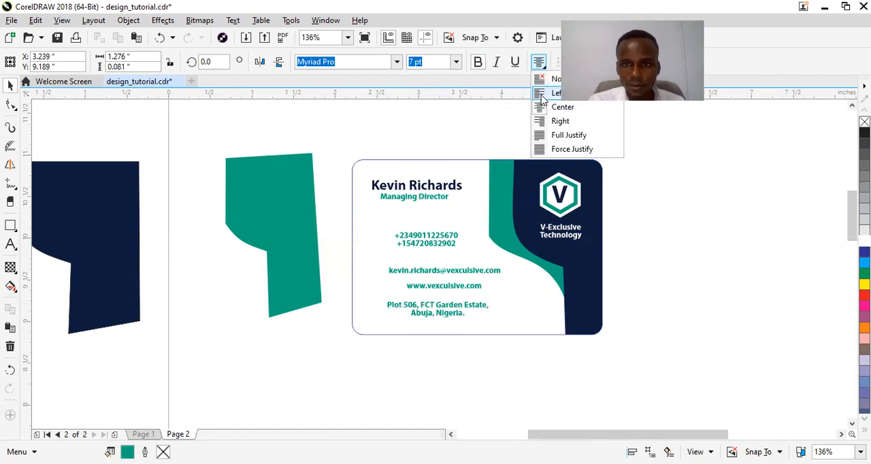
click(545, 93)
click(329, 259)
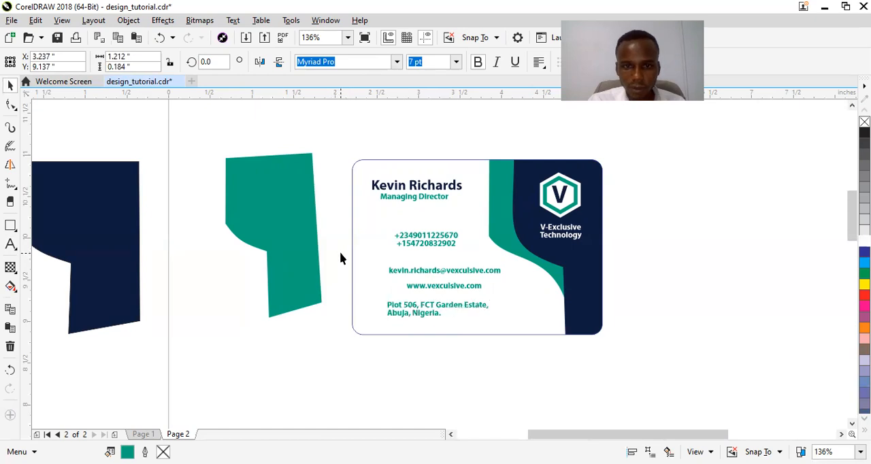
Append one more digit to the second phone number so both numbers are equally long
click(434, 249)
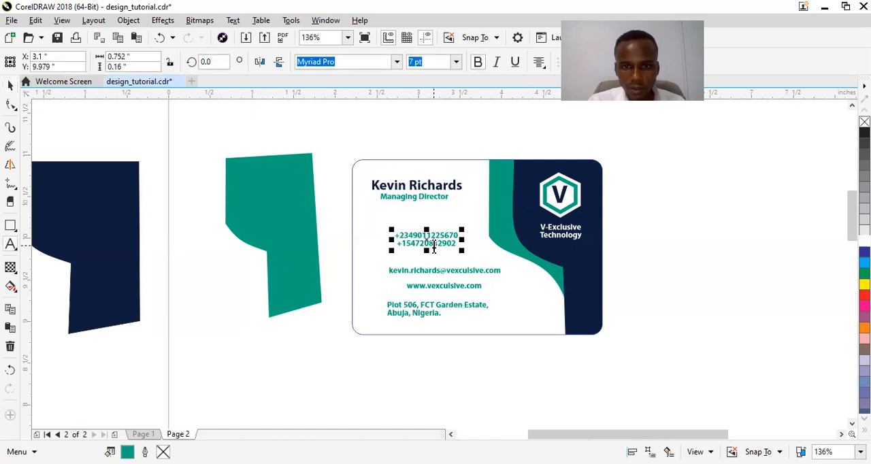
text(9)
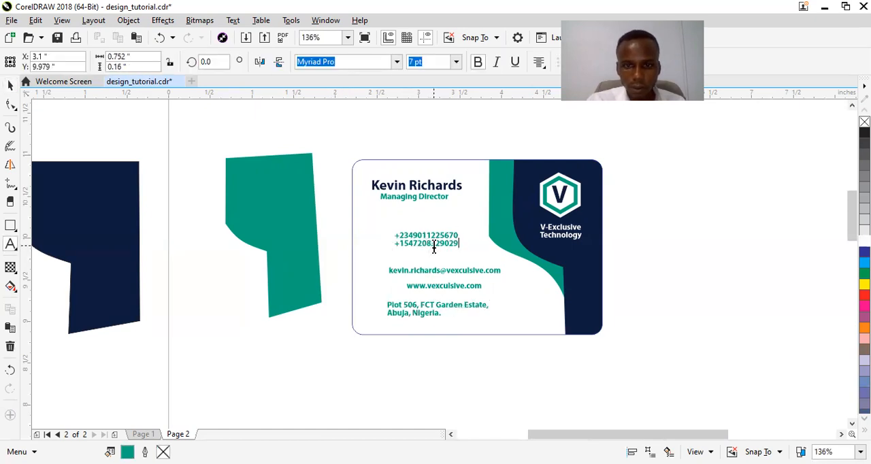
key(ctrl+space)
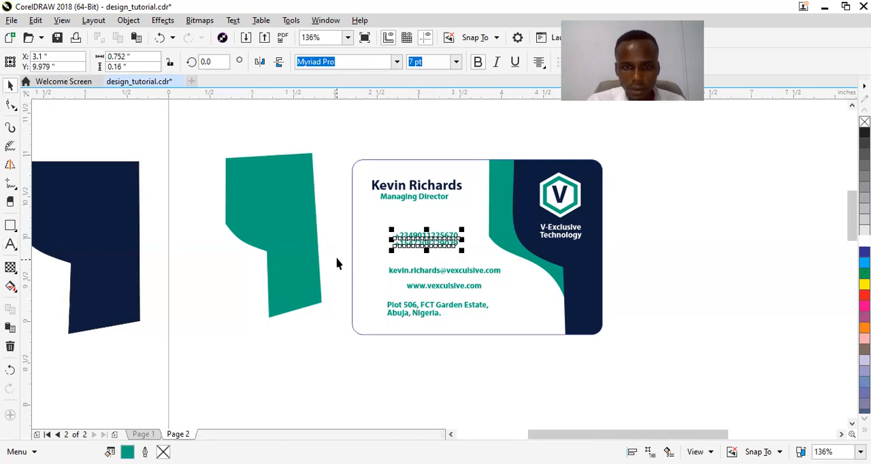
click(338, 261)
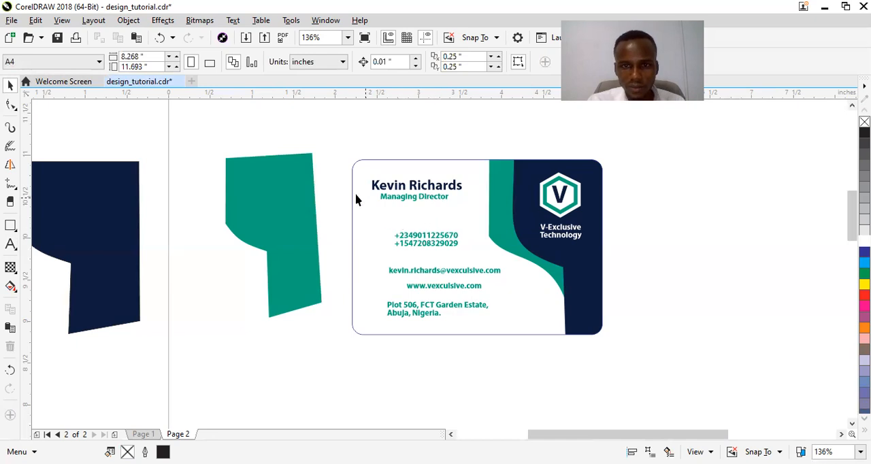
Recolor the card rectangle's outline to a dark navy shade of blue
click(443, 161)
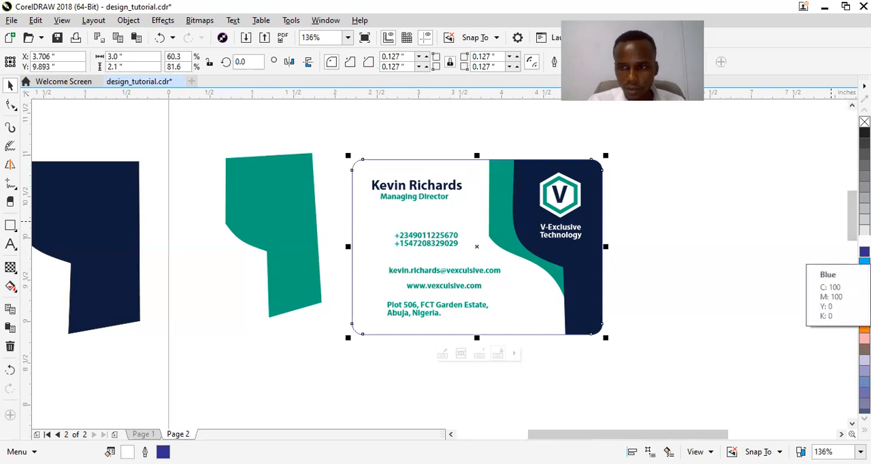
click(864, 252)
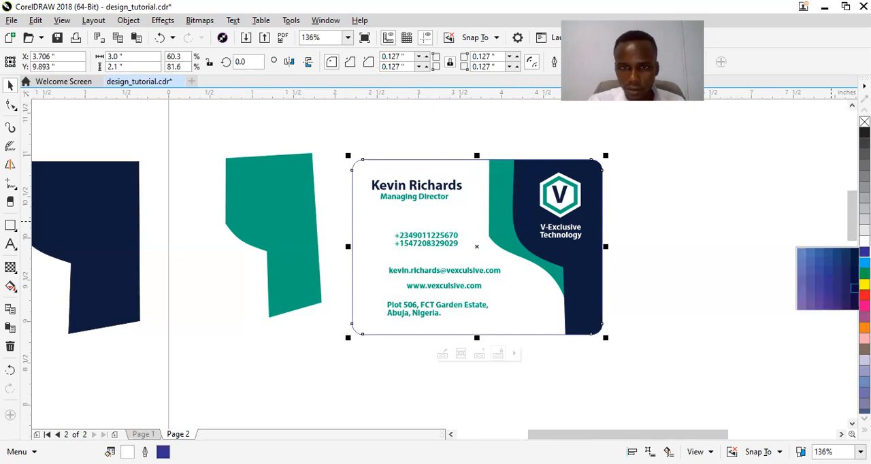
click(742, 192)
Move the spare teal shape farther from the card, to about X 0.563, Y 10.028 inches
drag(298, 211, 239, 207)
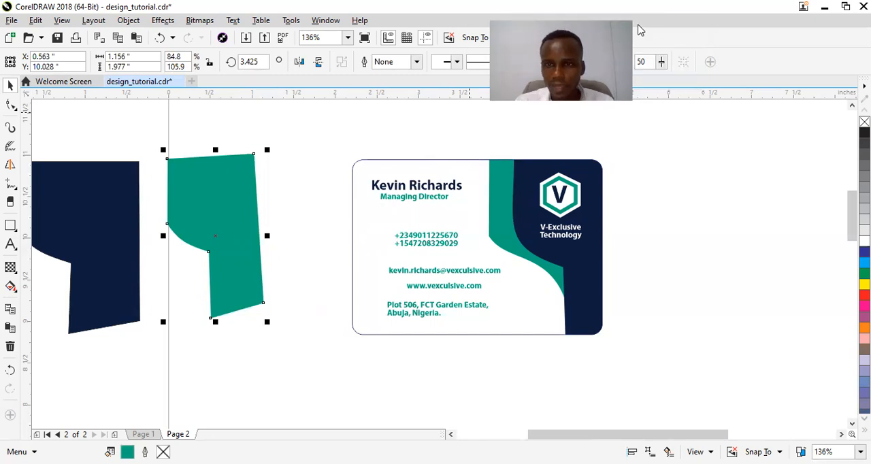
click(682, 168)
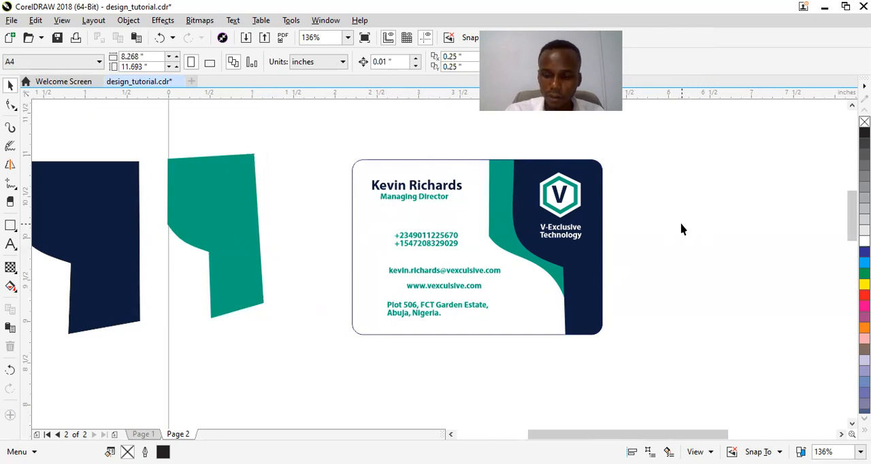
Insert the Webdings mobile phone character beside the card at about X 5.873, Y 10.252 inches
key(ctrl+F11)
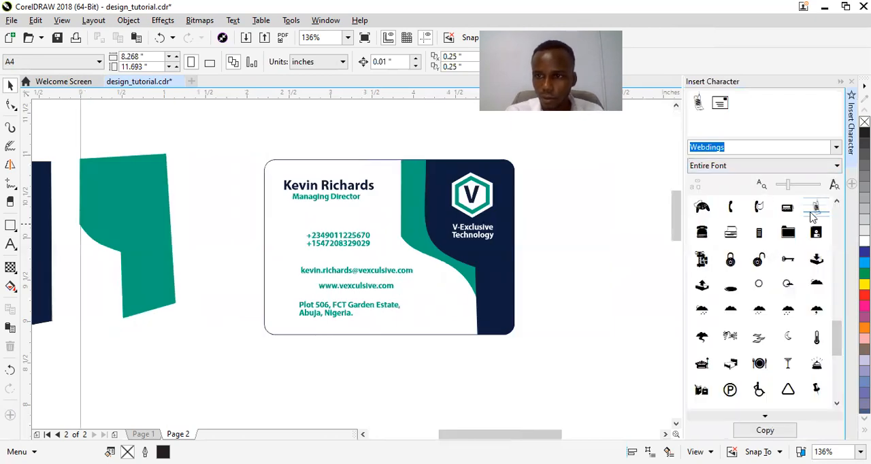
drag(816, 213, 555, 229)
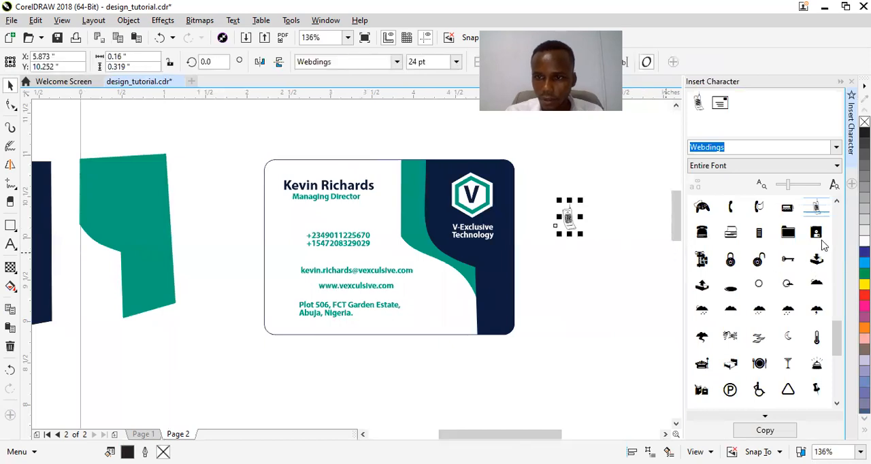
Insert the Webdings globe character beneath the phone symbol at about X 6.015, Y 9.59 inches
drag(837, 347, 836, 388)
click(730, 284)
click(568, 286)
drag(568, 281, 568, 281)
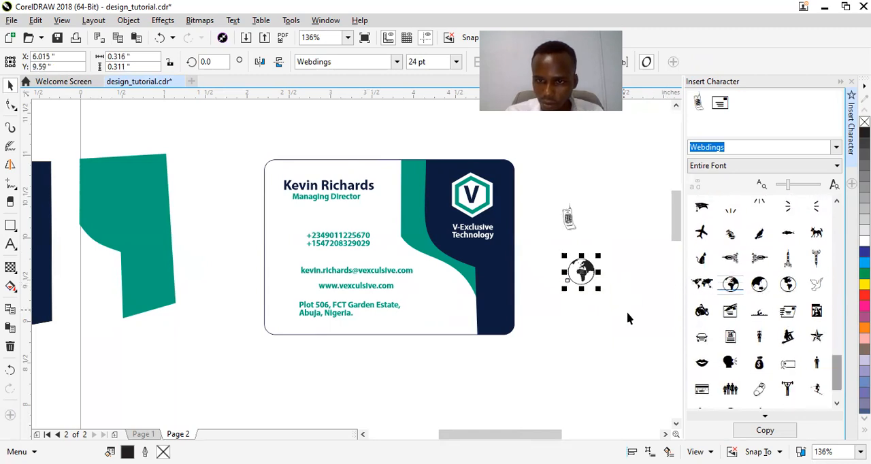
Insert the Webdings envelope character beneath the globe symbol
drag(838, 370, 606, 338)
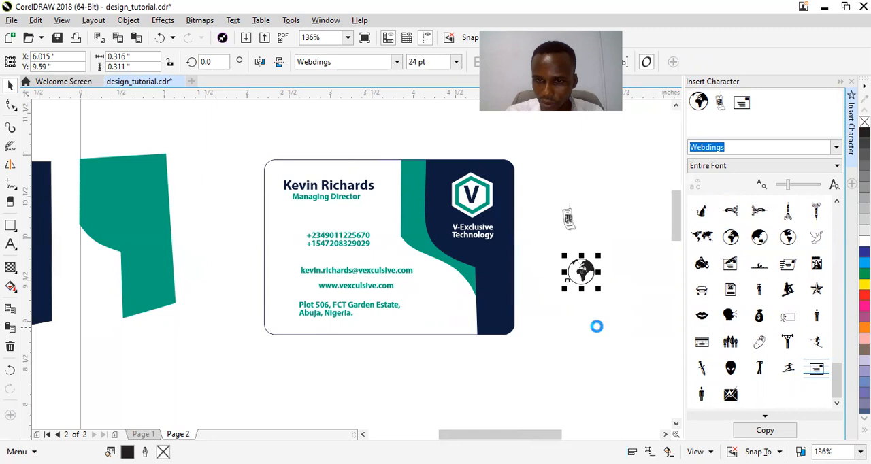
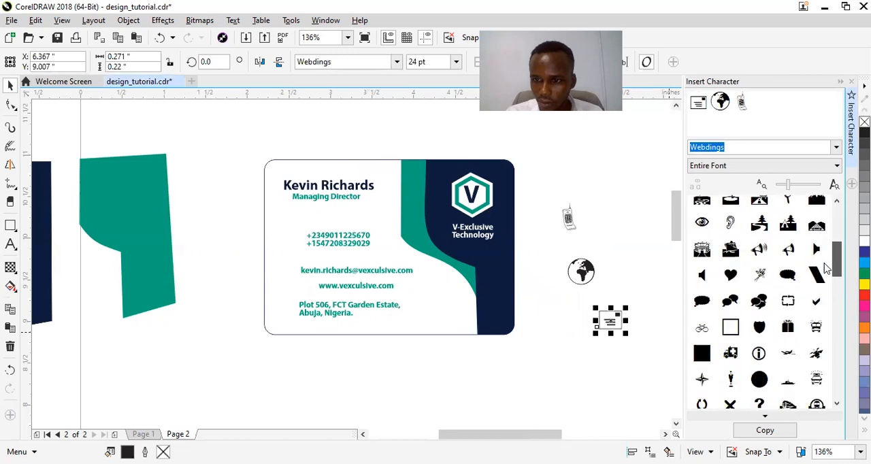
Insert the Webdings alien head character beside the address lines at about X 2.442, Y 9.122 inches
scroll(823, 306, down, 5)
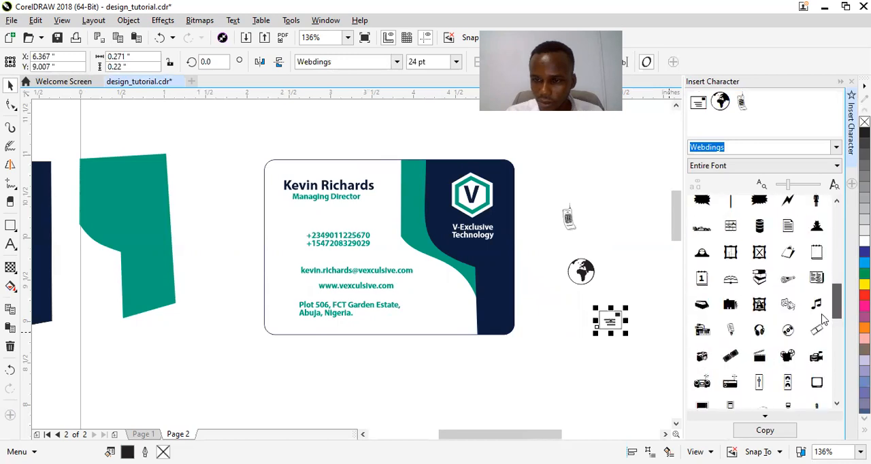
scroll(820, 348, down, 5)
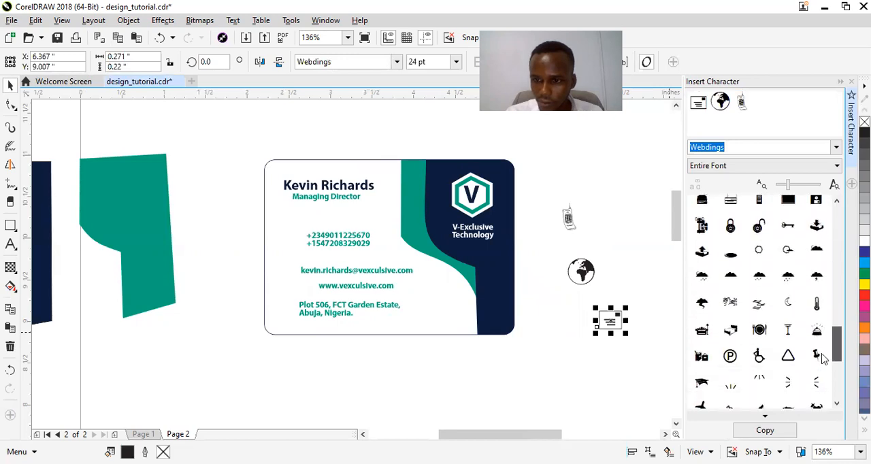
scroll(823, 365, down, 5)
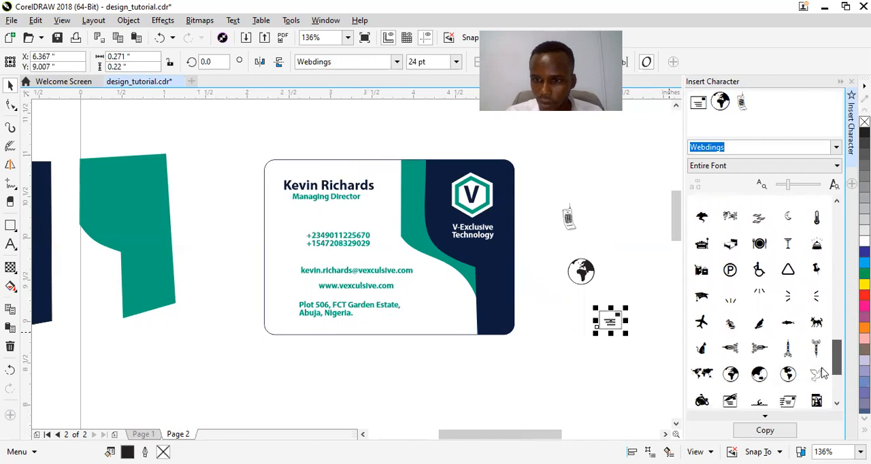
scroll(824, 385, down, 2)
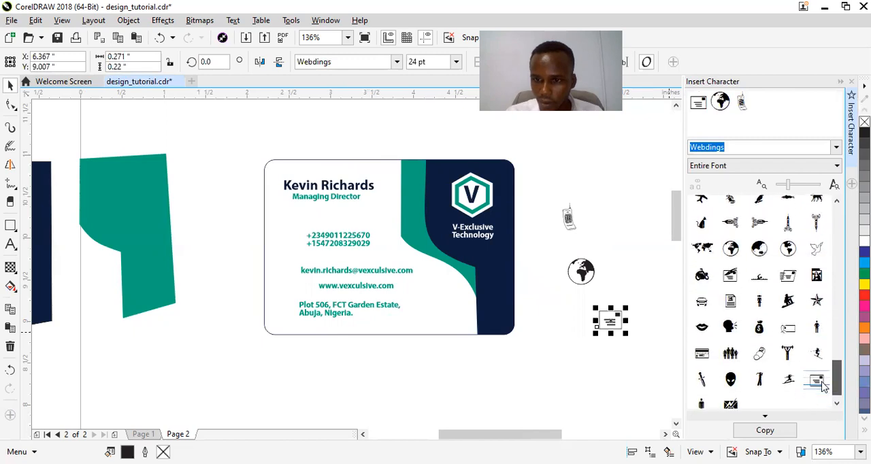
drag(732, 379, 500, 364)
click(500, 364)
drag(500, 364, 286, 320)
Move the envelope, globe and mobile phone icons onto the card beside the contact lines
click(610, 317)
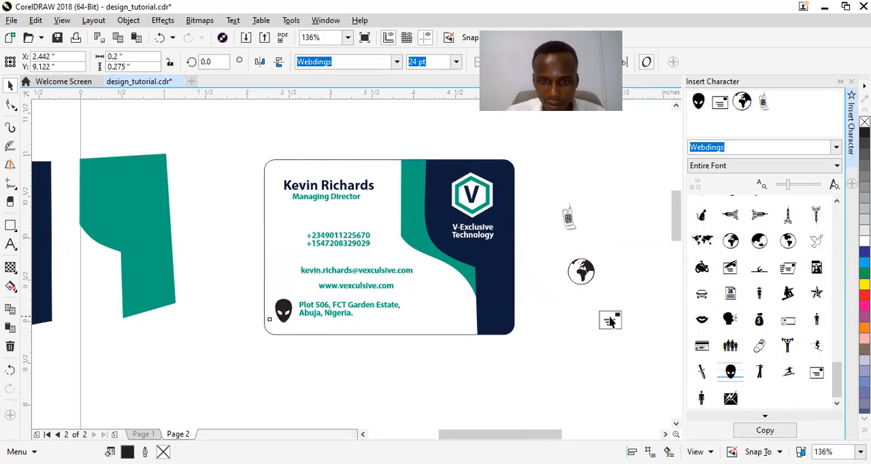
click(590, 317)
drag(610, 328, 279, 281)
drag(590, 271, 315, 287)
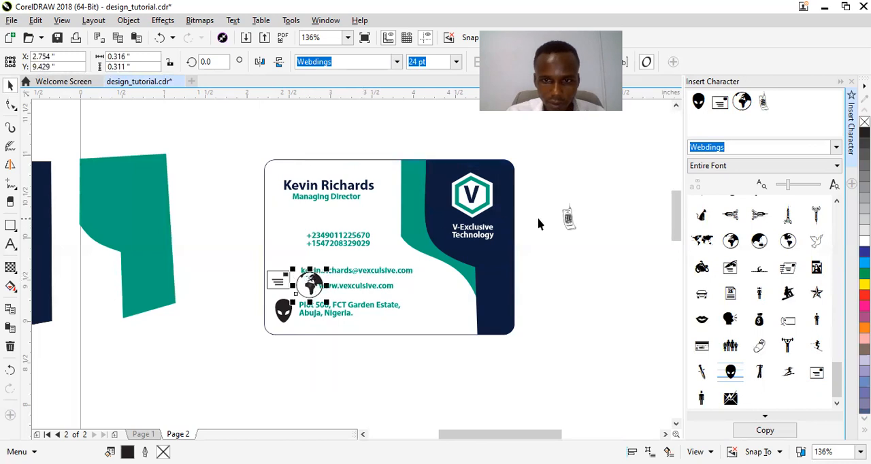
drag(566, 219, 290, 238)
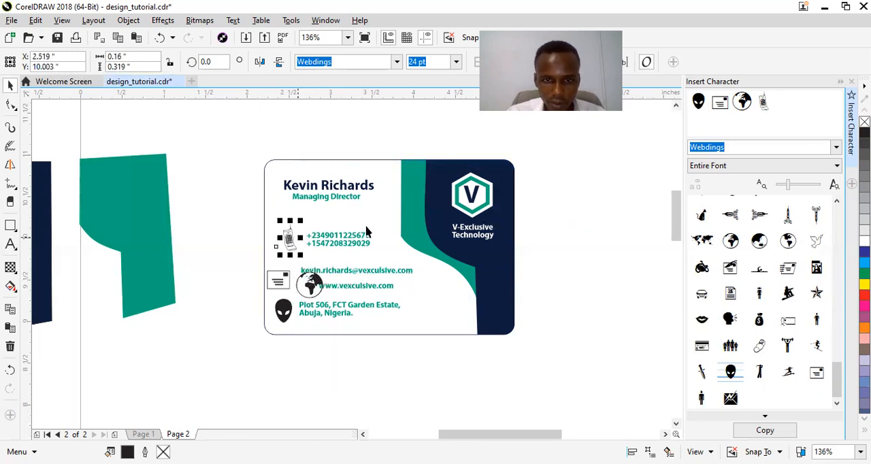
click(140, 228)
drag(140, 229, 195, 227)
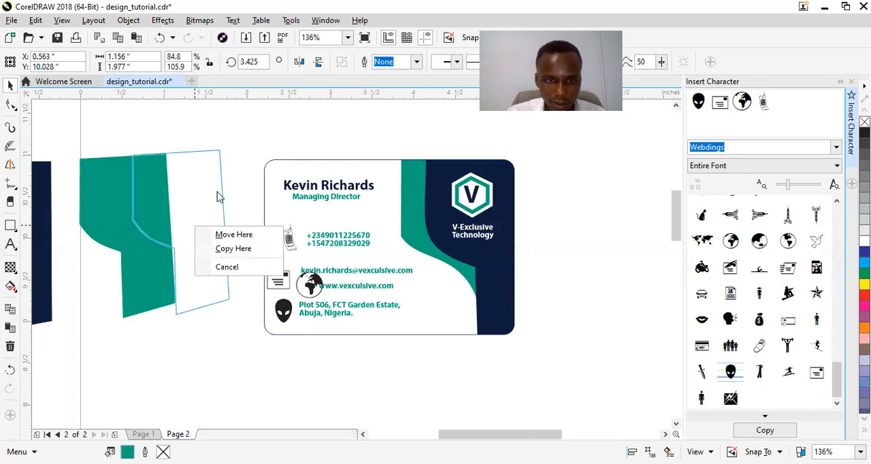
key(Escape)
Copy the navy fill of the cardholder's name to the mobile phone icon
drag(284, 188, 288, 243)
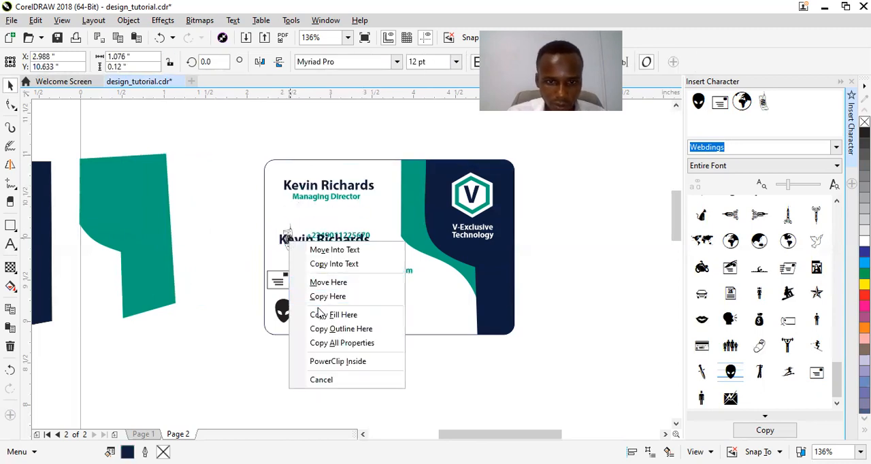
click(241, 241)
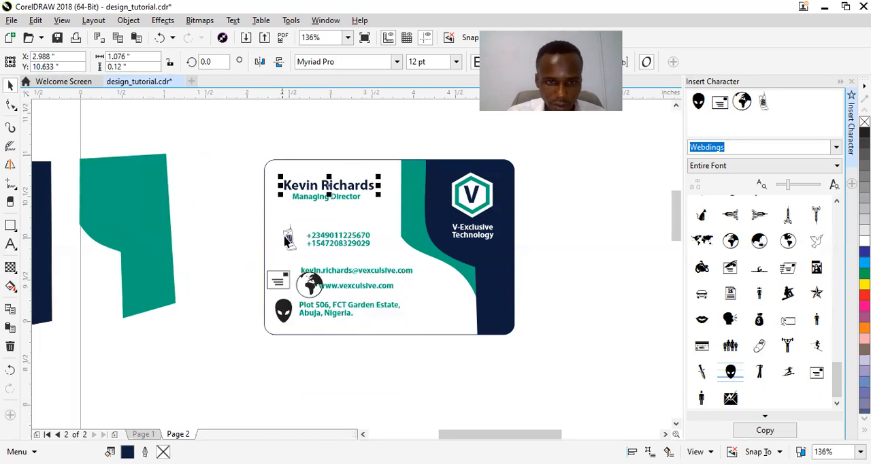
click(290, 185)
click(290, 186)
drag(289, 185, 289, 246)
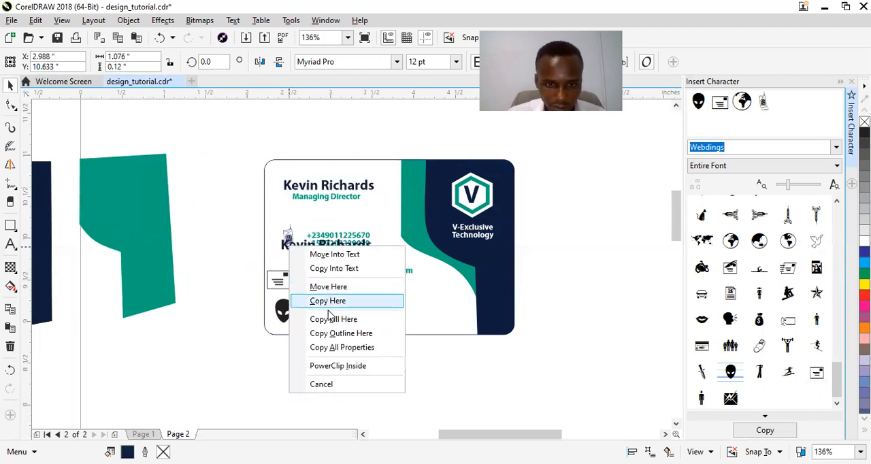
click(262, 223)
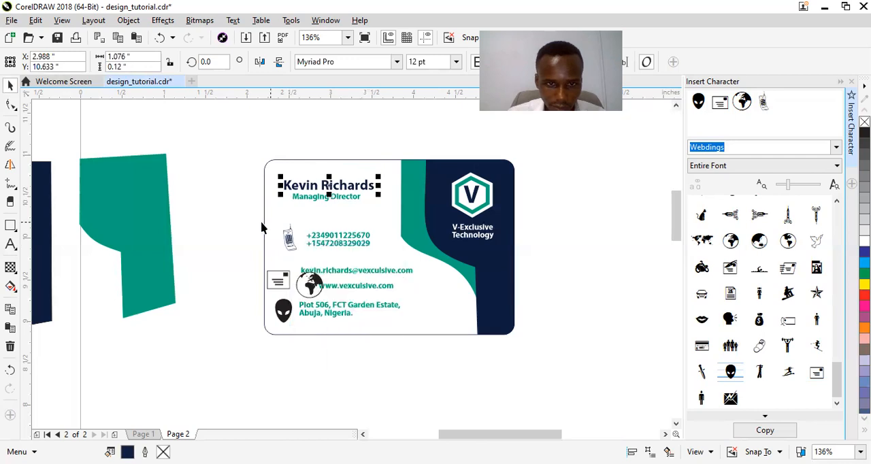
click(247, 227)
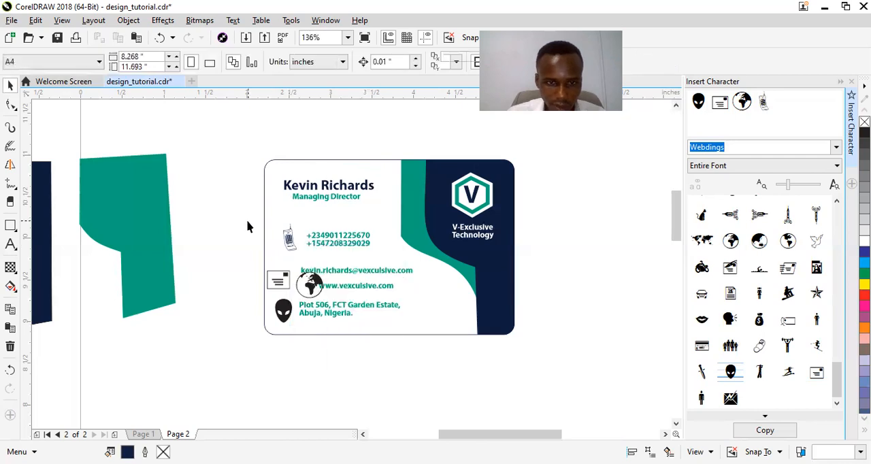
Try to copy the phone icon's navy fill to the envelope icon, and undo the fill change
click(288, 245)
drag(289, 245, 279, 279)
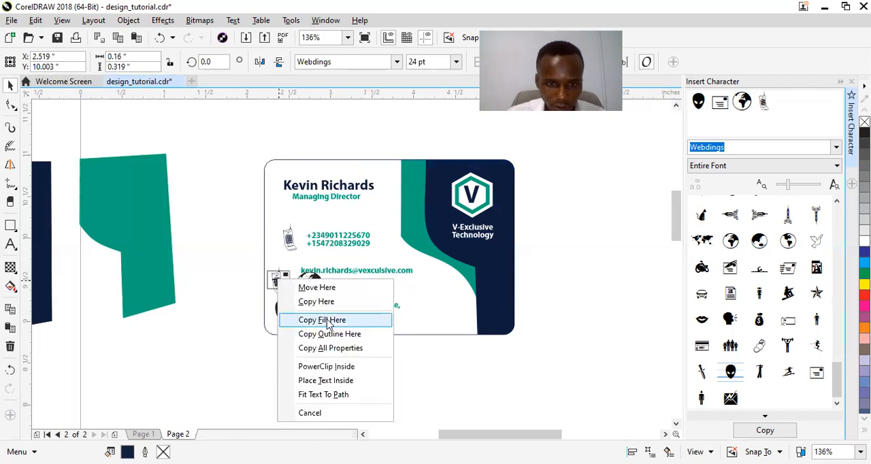
click(326, 321)
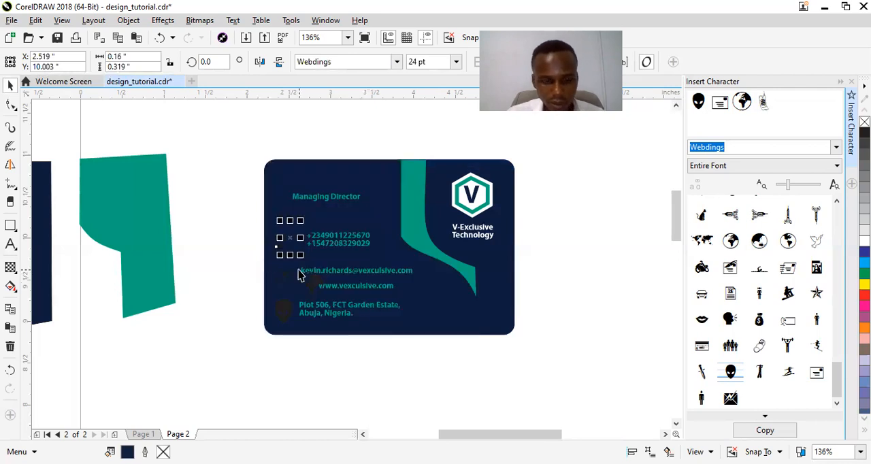
key(ctrl+z)
Move the phone, alien head, envelope and globe icons off the card into the empty area between it and the spare teal shape
click(241, 220)
click(285, 237)
drag(289, 236, 194, 328)
click(284, 312)
drag(283, 313, 228, 335)
drag(277, 285, 262, 354)
drag(309, 286, 208, 269)
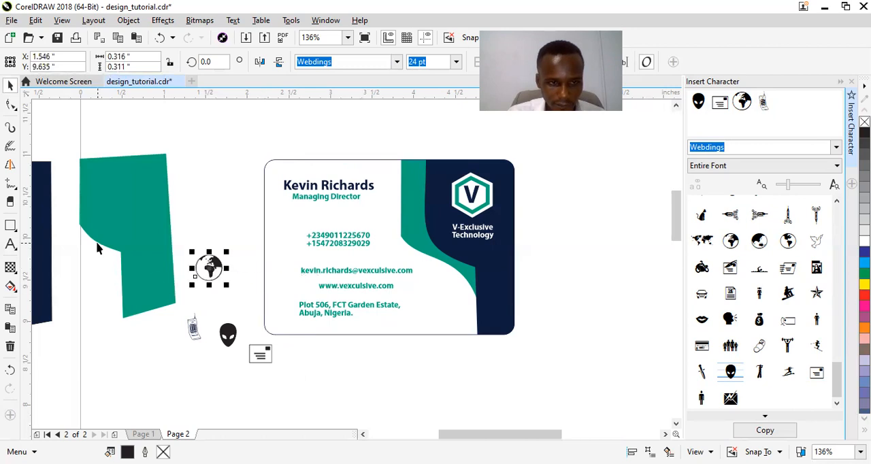
Copy the fill of the spare navy shape to the globe icon
click(42, 248)
drag(42, 247, 209, 267)
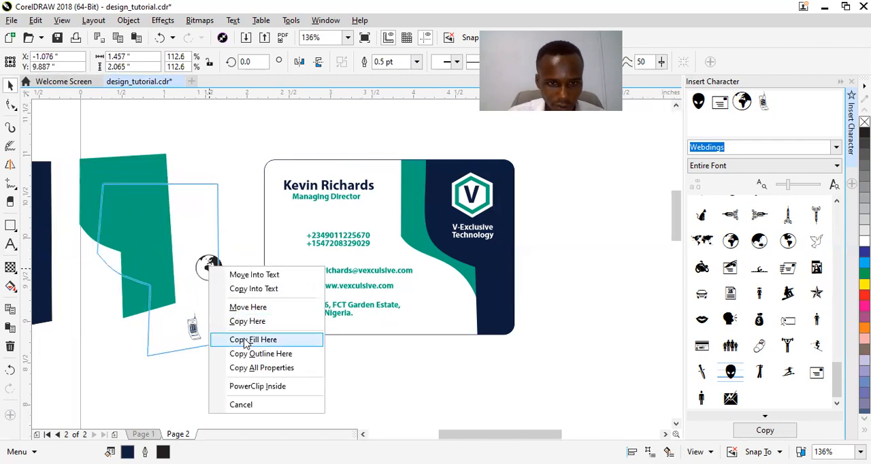
click(252, 340)
key(Escape)
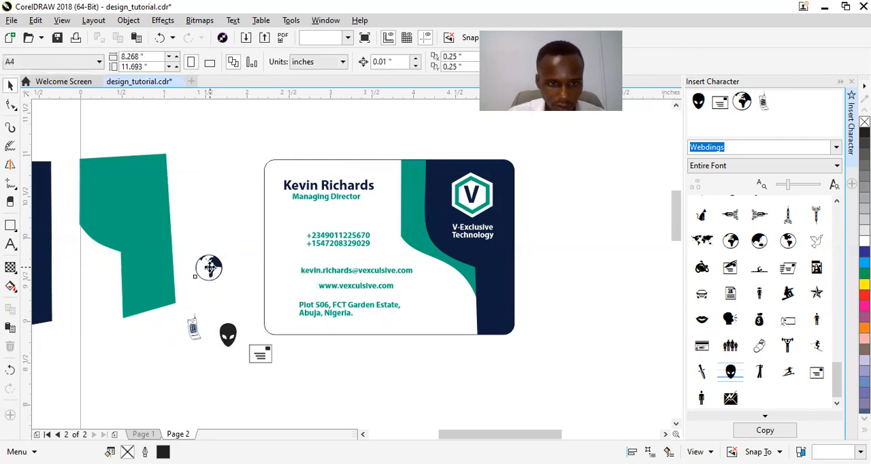
Copy the globe icon's navy fill to the envelope and alien head icons
click(209, 267)
drag(209, 266, 262, 356)
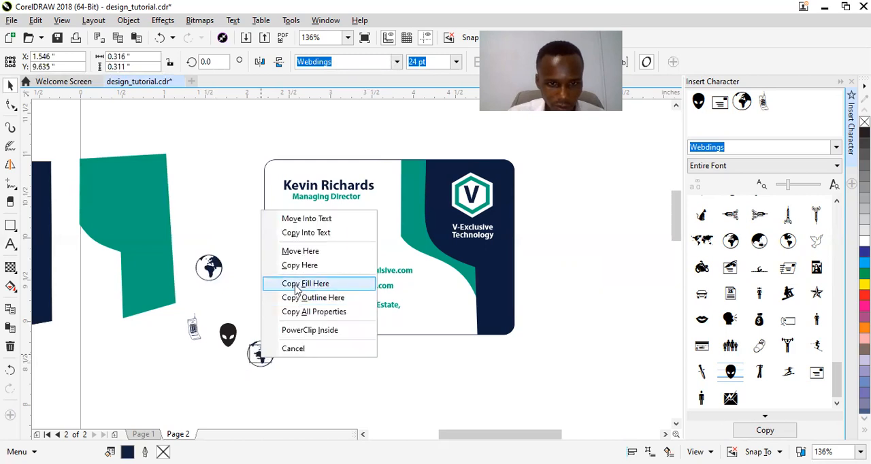
click(297, 284)
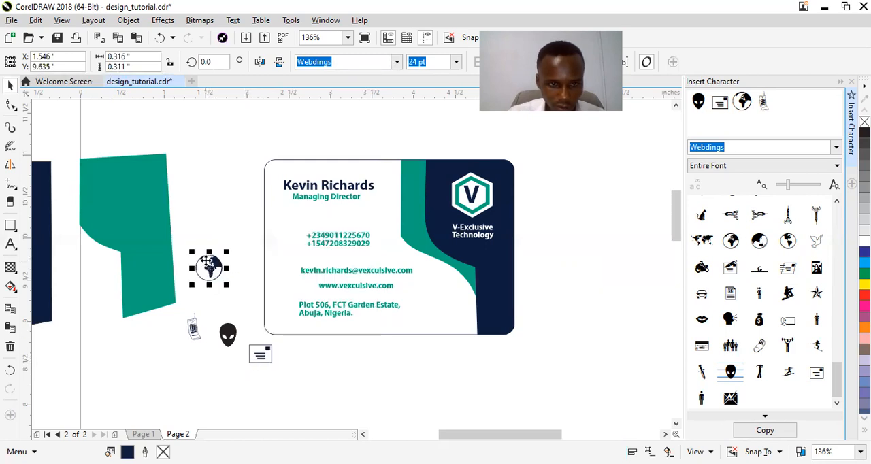
drag(208, 268, 227, 334)
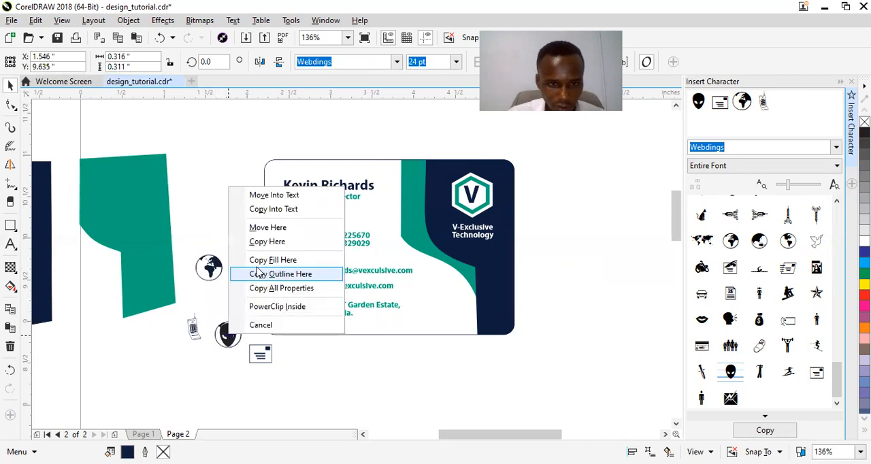
click(259, 260)
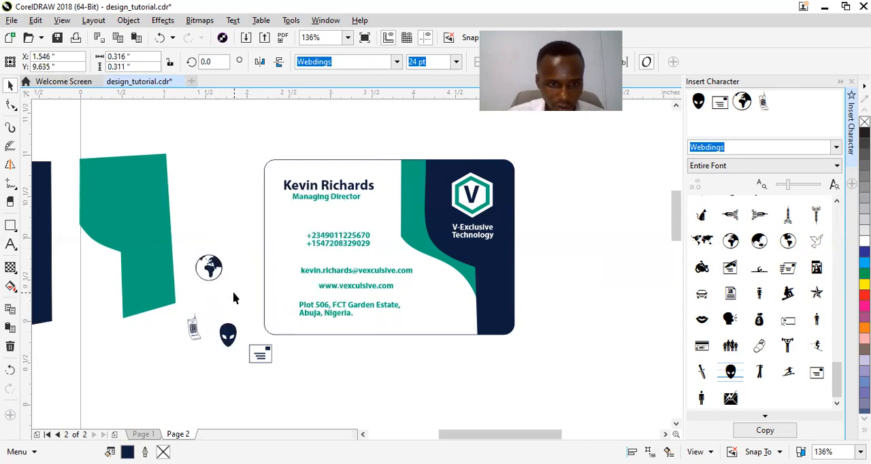
Copy the alien head icon's navy fill to the mobile phone icon
click(227, 333)
drag(228, 331, 193, 330)
right_click(192, 327)
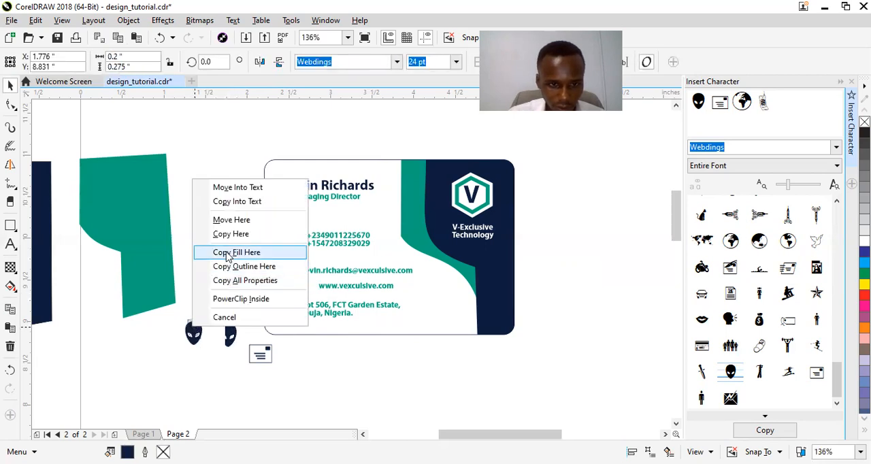
click(227, 256)
click(226, 288)
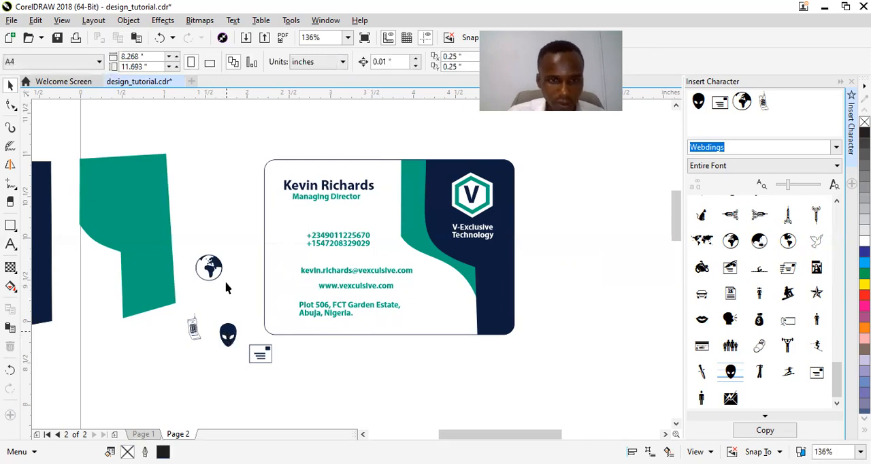
Shift the phone numbers slightly left and place the mobile phone icon beside them at about X 2.496, Y 10.018 inches
click(338, 238)
drag(337, 237, 330, 240)
click(194, 330)
drag(194, 329, 290, 241)
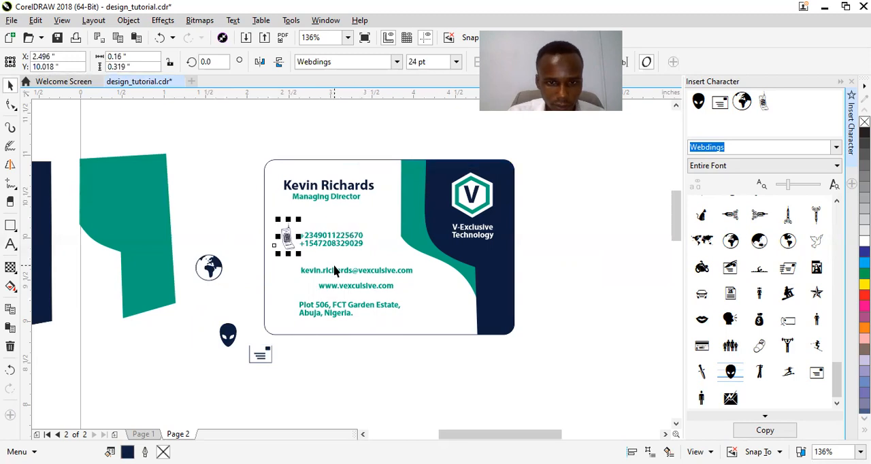
Nudge the e-mail line to about X 3.307, Y 9.611 and place the envelope icon beside it at about X 2.442, Y 9.689 inches
click(333, 270)
drag(333, 270, 333, 269)
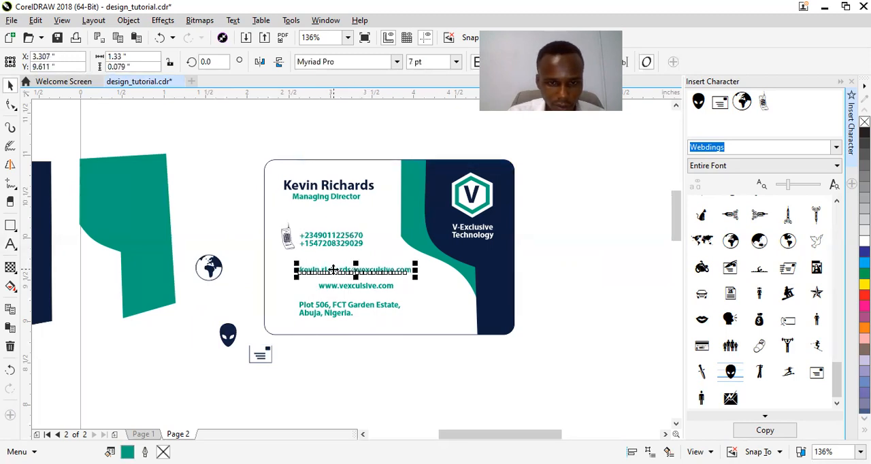
click(258, 359)
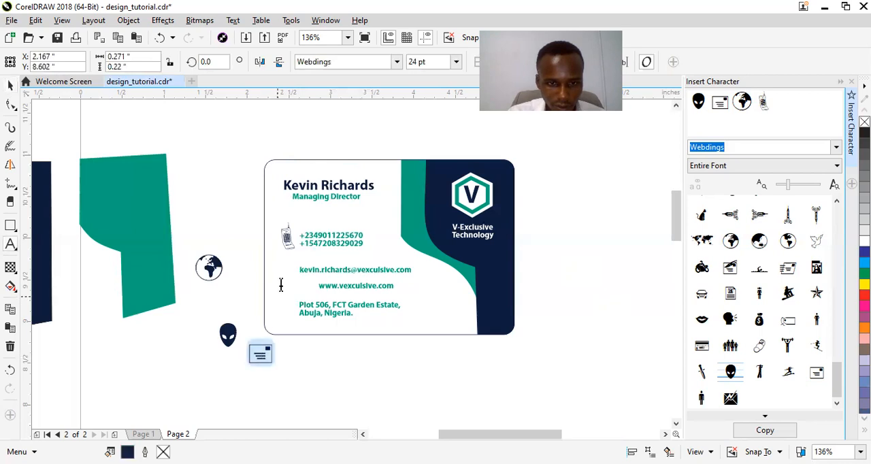
key(ctrl+space)
drag(261, 355, 283, 264)
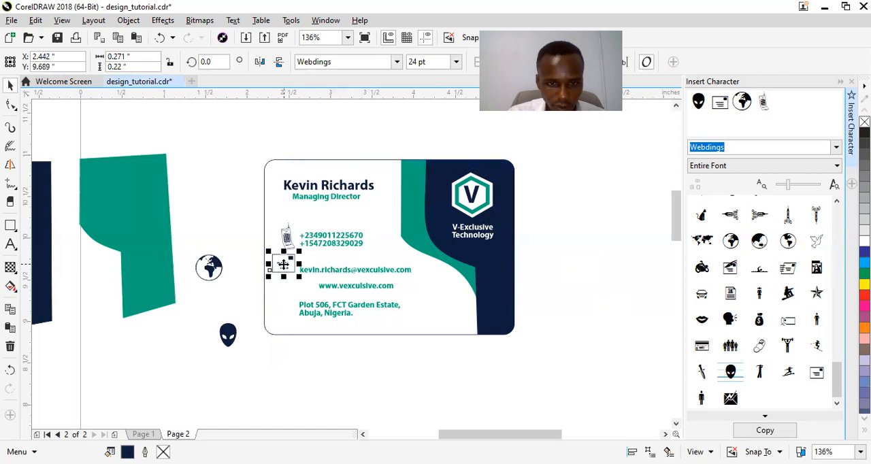
Lower the address to about X 3.307, Y 9.046 and the website line to about X 3.146, Y 9.352 inches
mouse_move(325, 311)
mouse_down()
mouse_move(343, 307)
mouse_move(361, 323)
mouse_up()
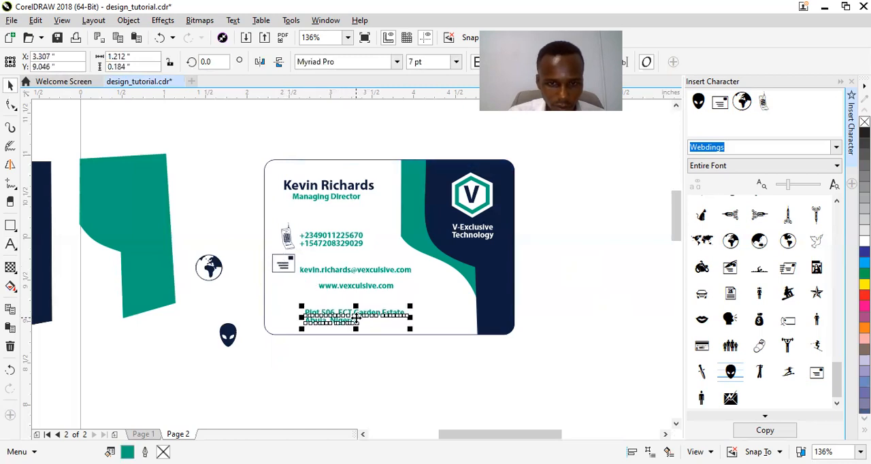
click(351, 286)
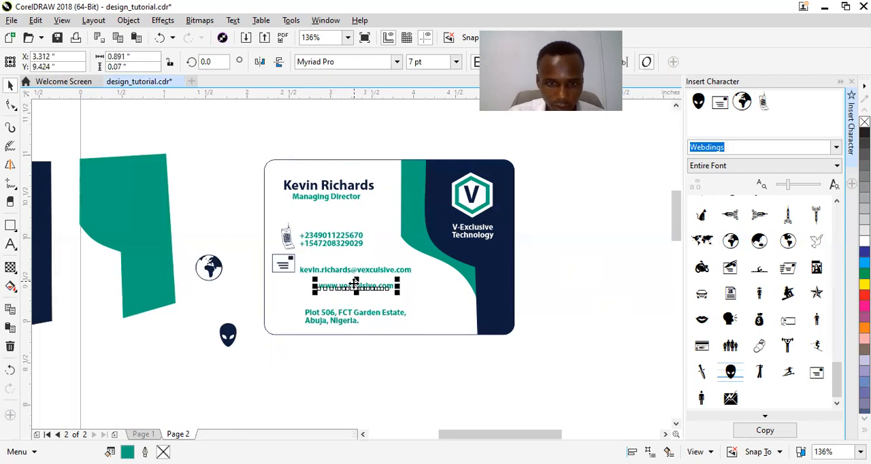
drag(355, 282, 344, 294)
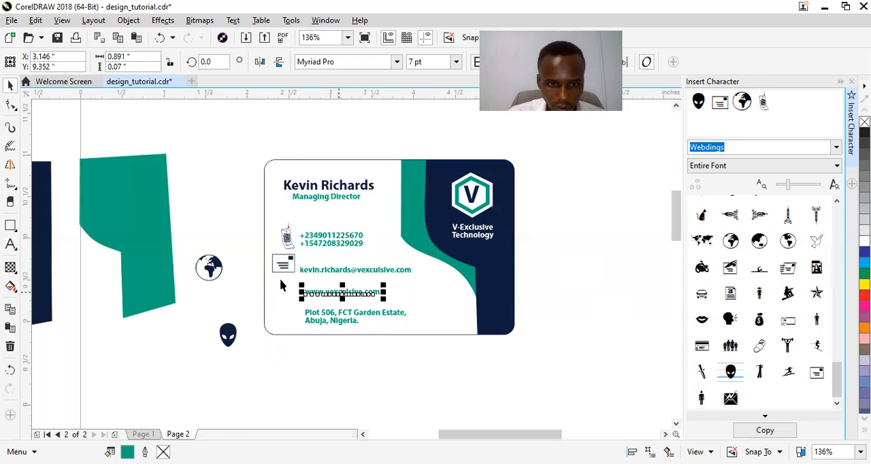
Place the globe icon beside the website line at about X 2.473, Y 9.352 inches
click(224, 269)
drag(214, 267, 294, 299)
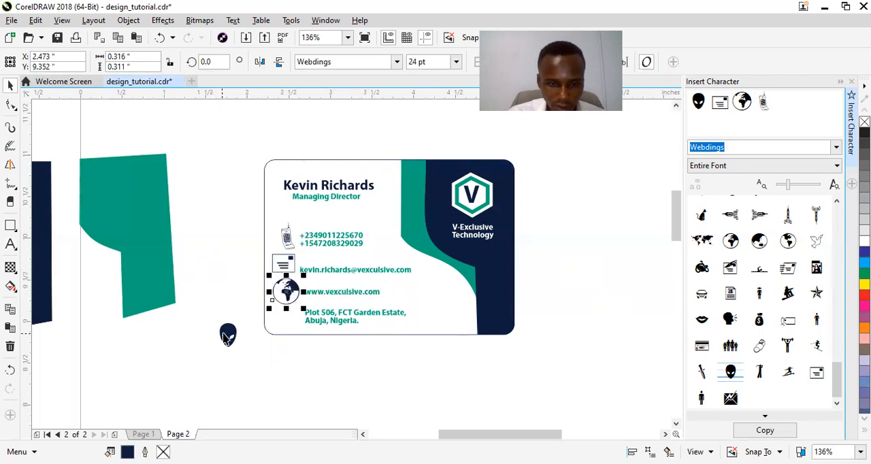
Draw an ellipse about 0.14 by 0.093 inches over the eyes of the navy alien-head icon
click(227, 336)
double_click(228, 334)
key(ctrl+space)
key(F2)
drag(205, 319, 267, 354)
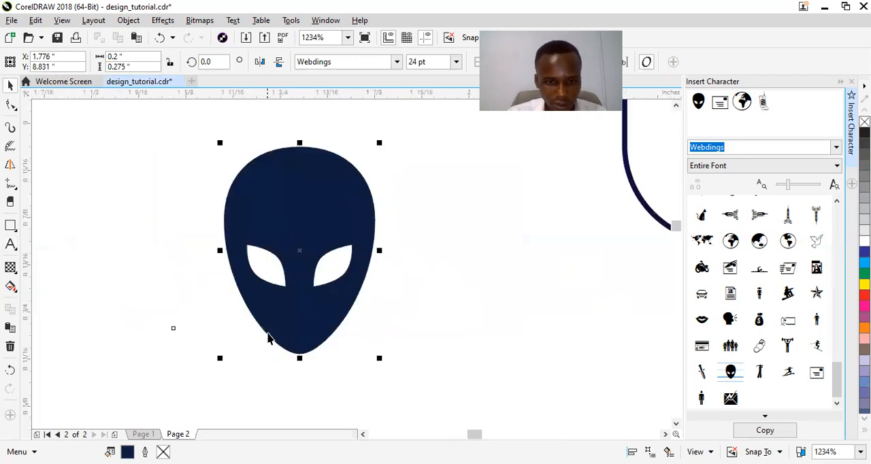
click(273, 270)
click(281, 205)
right_click(281, 204)
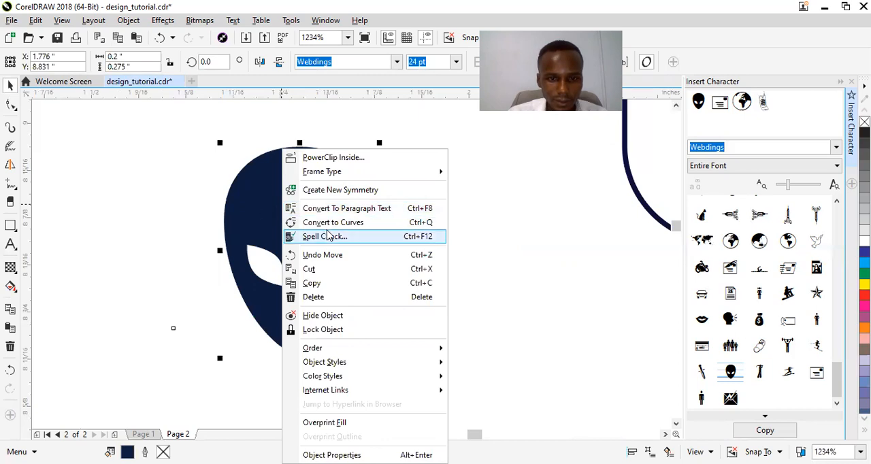
click(279, 253)
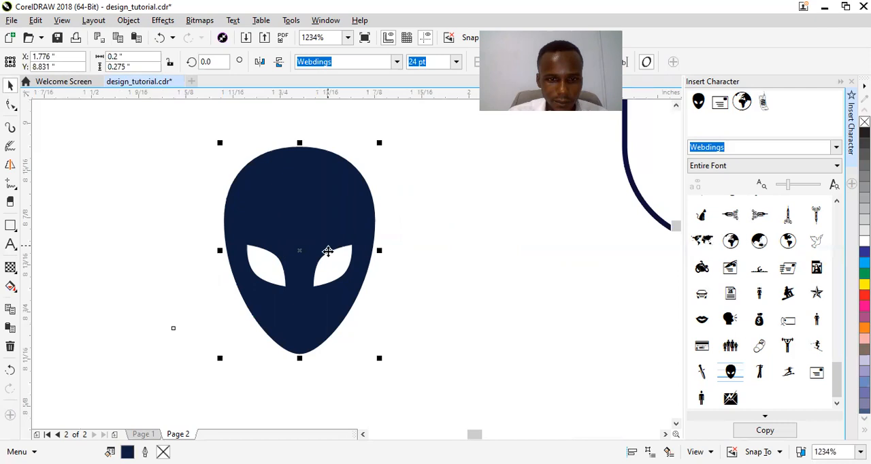
click(13, 228)
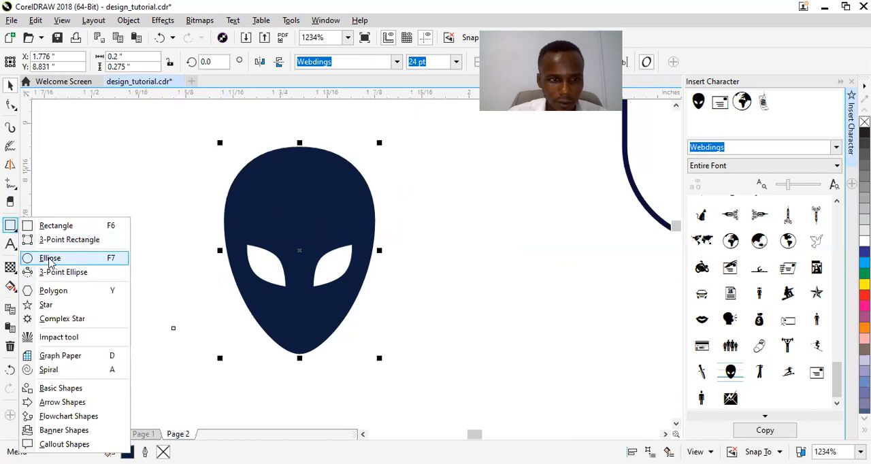
click(49, 259)
drag(249, 229, 358, 303)
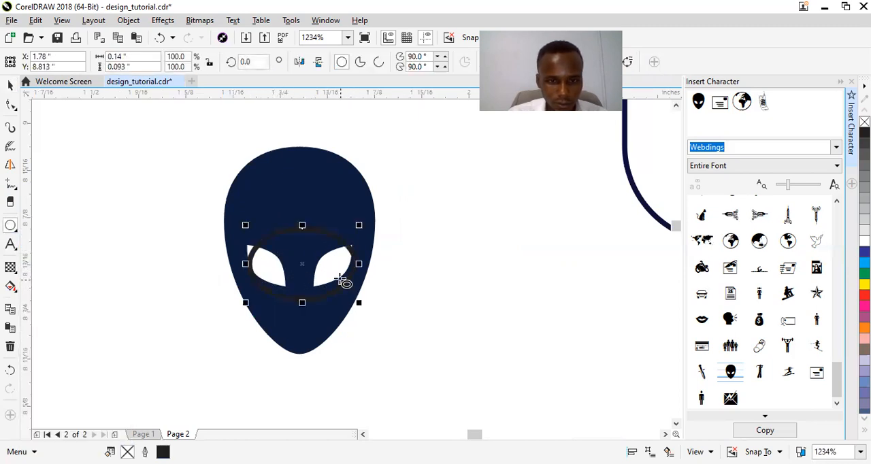
key(space)
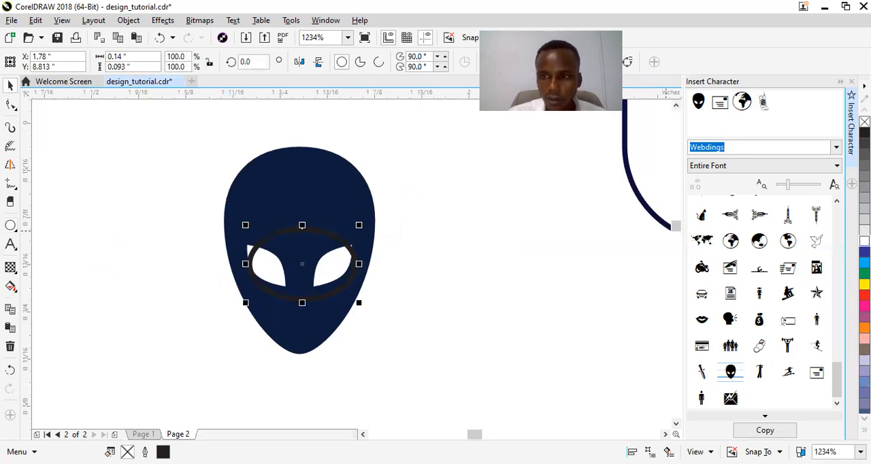
Fill the ellipse white without an outline and enlarge it to about 0.152 by 0.12 inches to cover the eyes
click(864, 241)
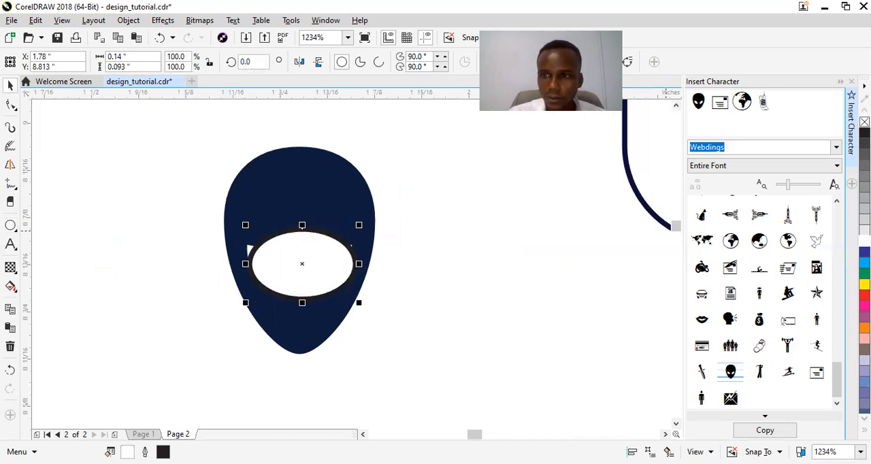
right_click(864, 121)
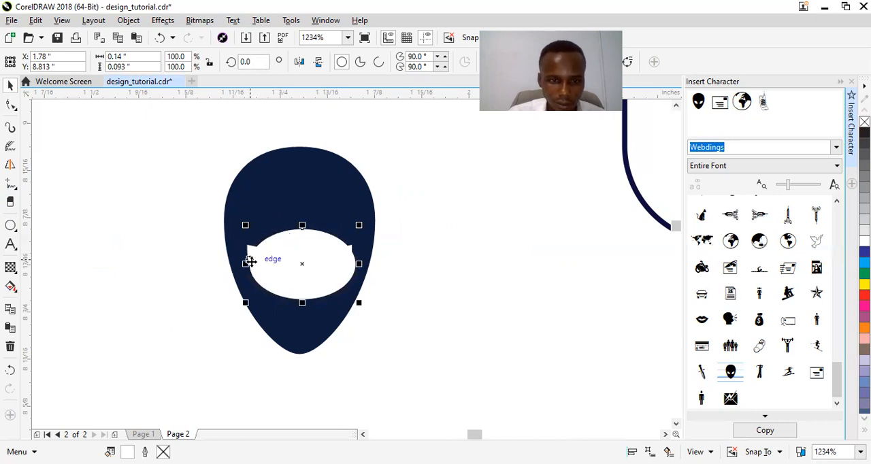
drag(245, 264, 236, 263)
drag(297, 225, 297, 215)
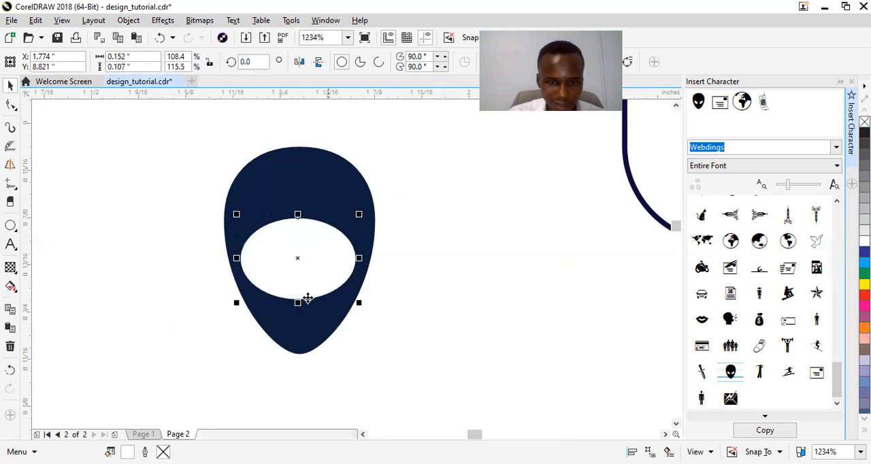
drag(298, 302, 297, 314)
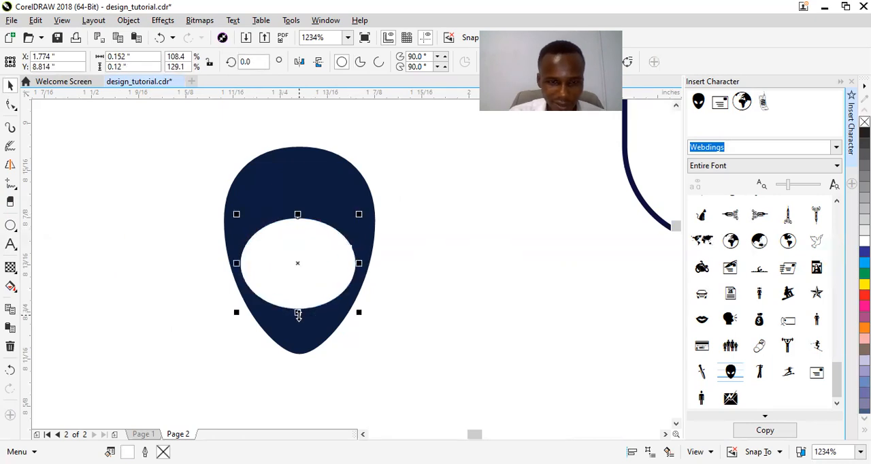
key(F7)
key(space)
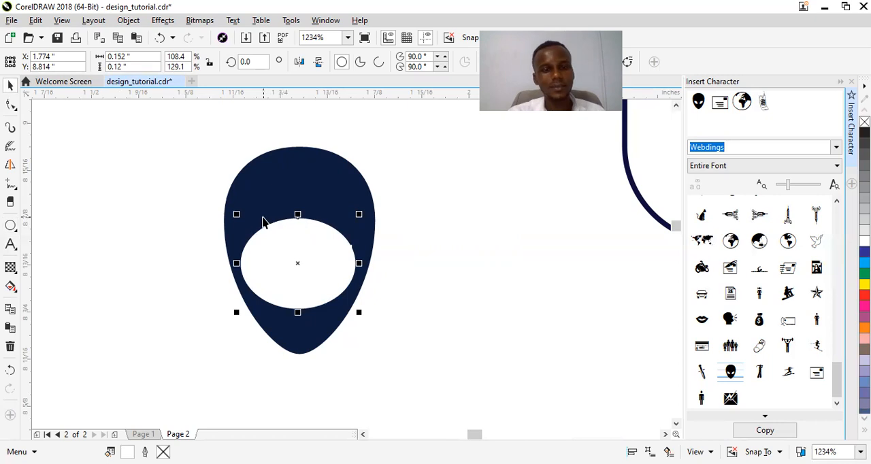
Select the head shape with its white ellipse and scale both down to about 0.169 by 0.231 inches
click(199, 141)
drag(176, 125, 414, 378)
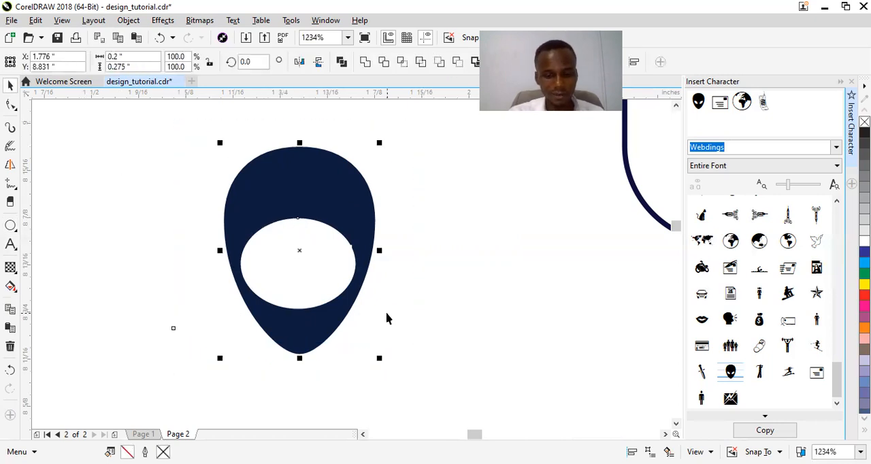
drag(379, 356, 354, 325)
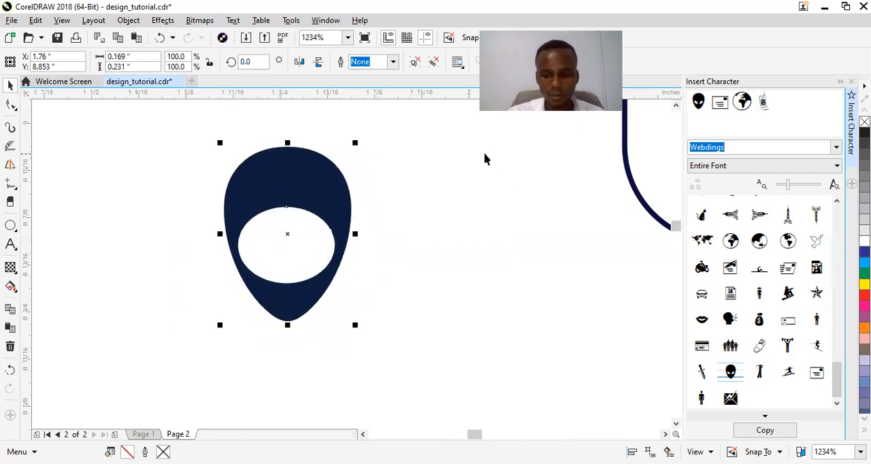
Close the Insert Character docker and shrink the globe icon beside the website line to about 0.191 by 0.187 inches
scroll(485, 162, down, 4)
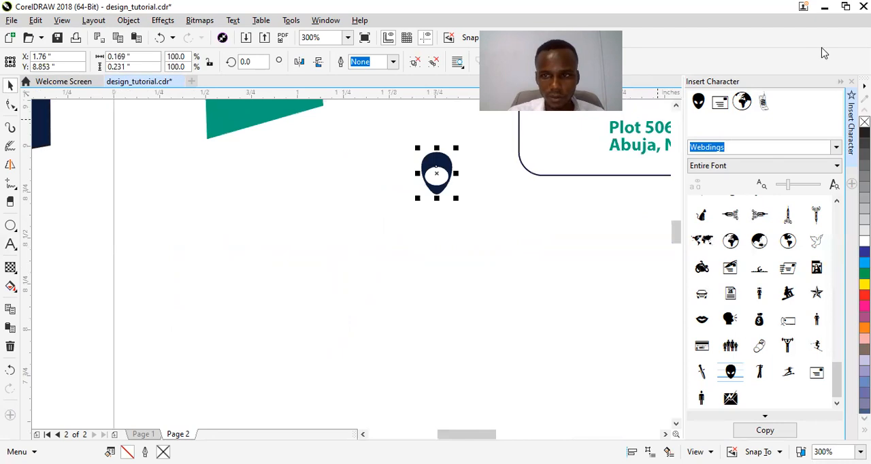
click(850, 82)
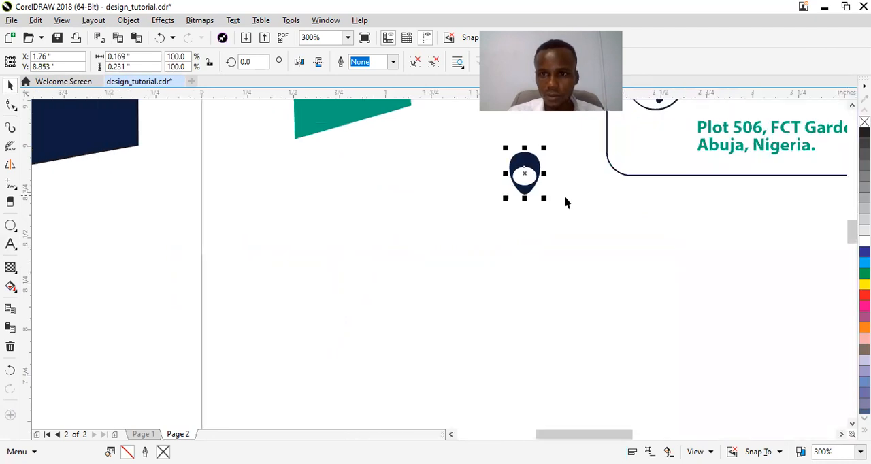
drag(562, 433, 599, 434)
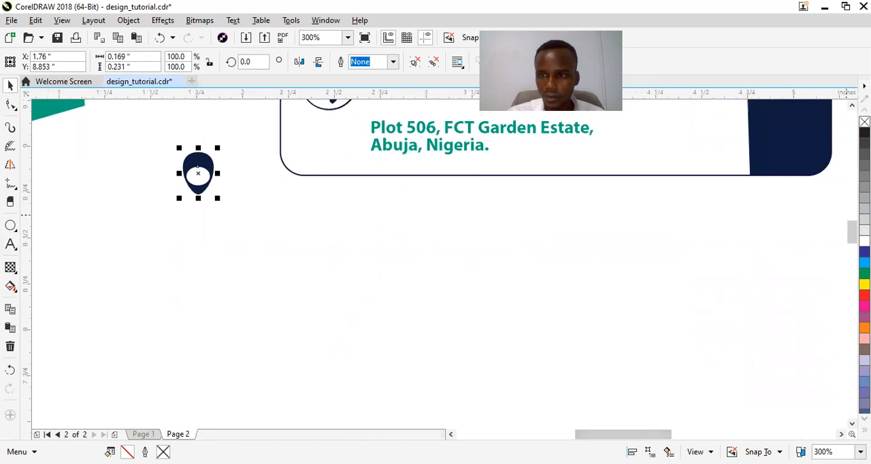
click(852, 105)
click(852, 105)
click(852, 104)
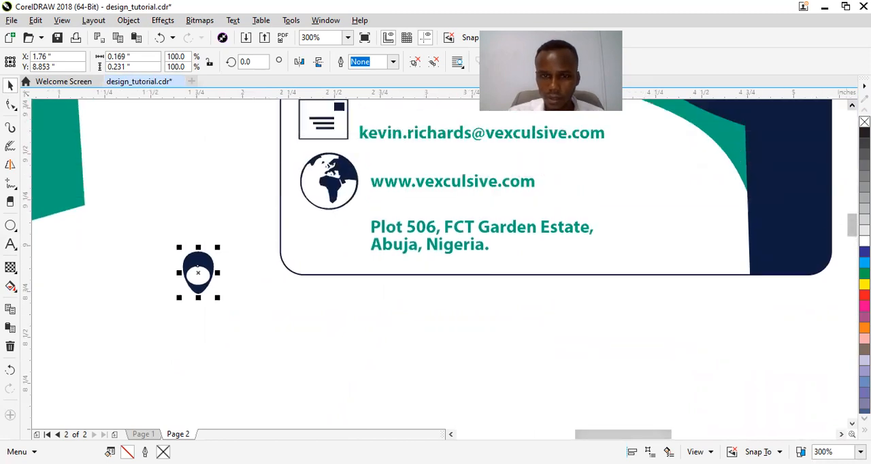
click(851, 104)
click(851, 104)
click(852, 104)
click(852, 105)
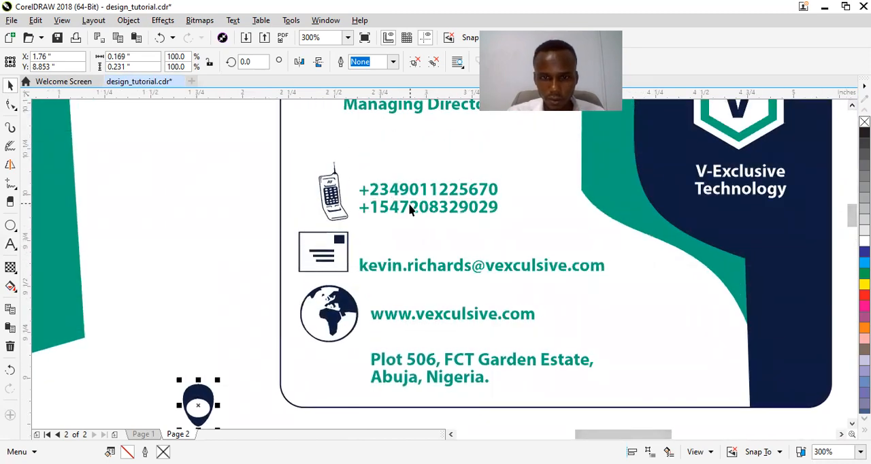
click(328, 318)
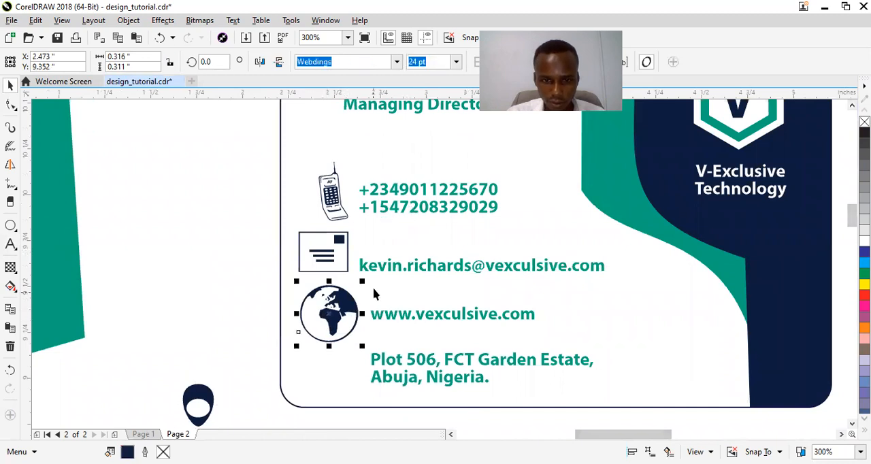
drag(361, 282, 352, 294)
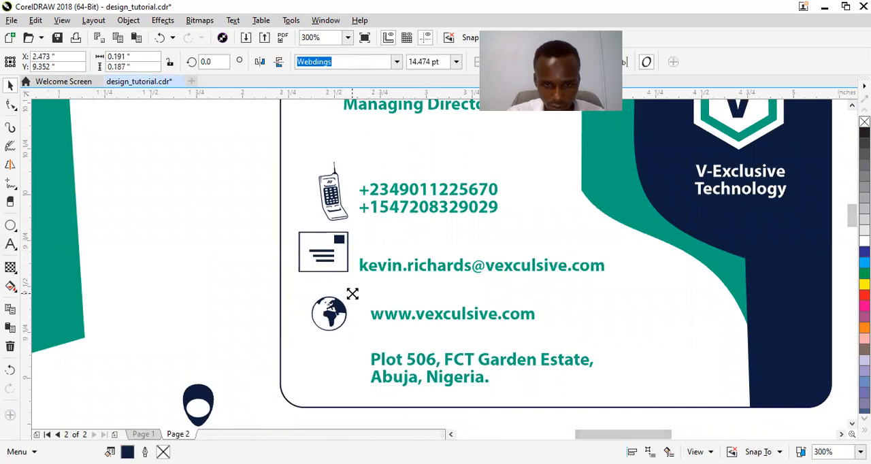
Place the location pin icon beside the address at about X 2.471, Y 9.041 inches
click(193, 389)
drag(193, 389, 328, 371)
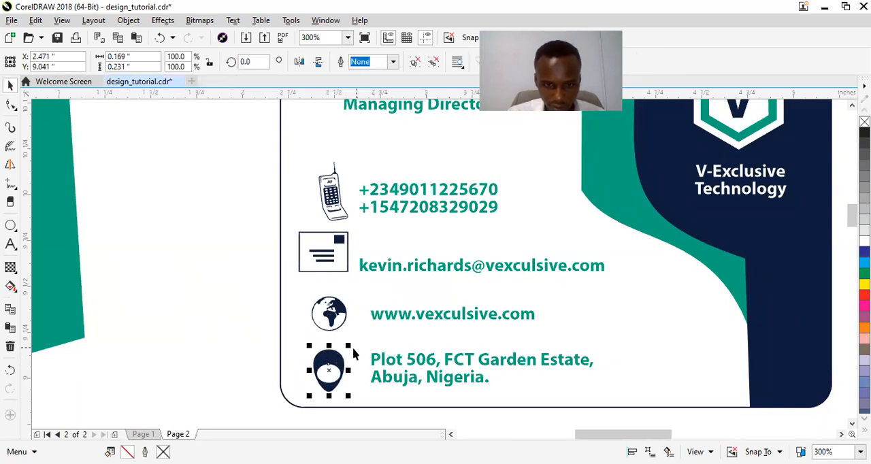
click(351, 341)
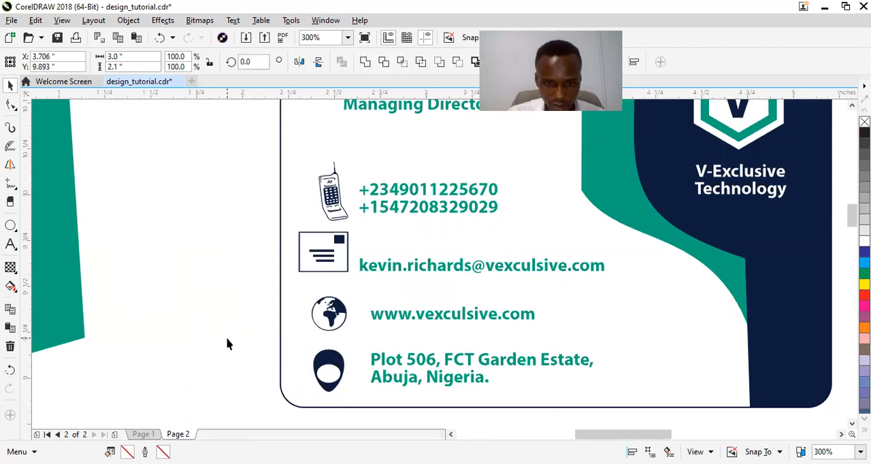
click(226, 337)
click(358, 230)
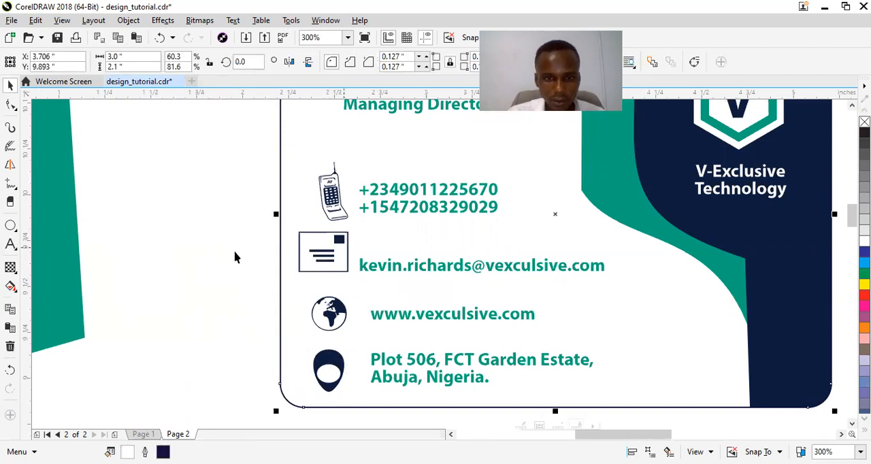
click(177, 238)
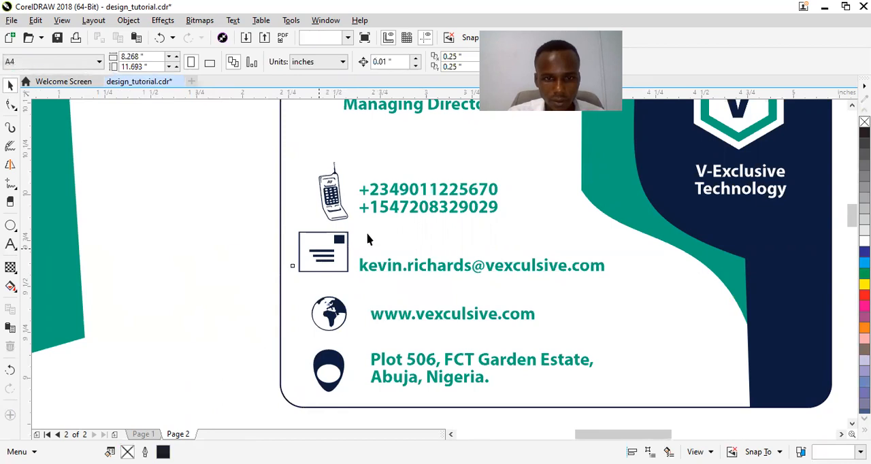
Shrink the envelope icon to about 0.205 by 0.166 inches at X 2.469, Y 9.63, and raise the e-mail line to about Y 9.631
click(368, 239)
drag(349, 230, 330, 265)
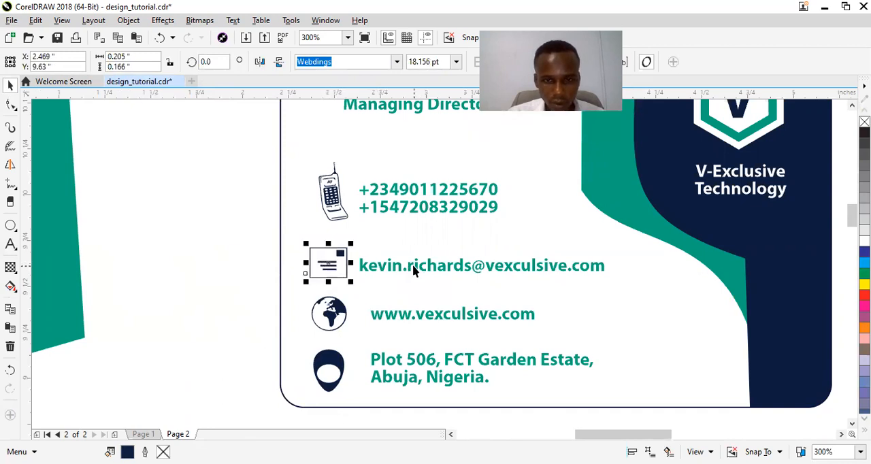
click(413, 269)
key(Up)
key(Up)
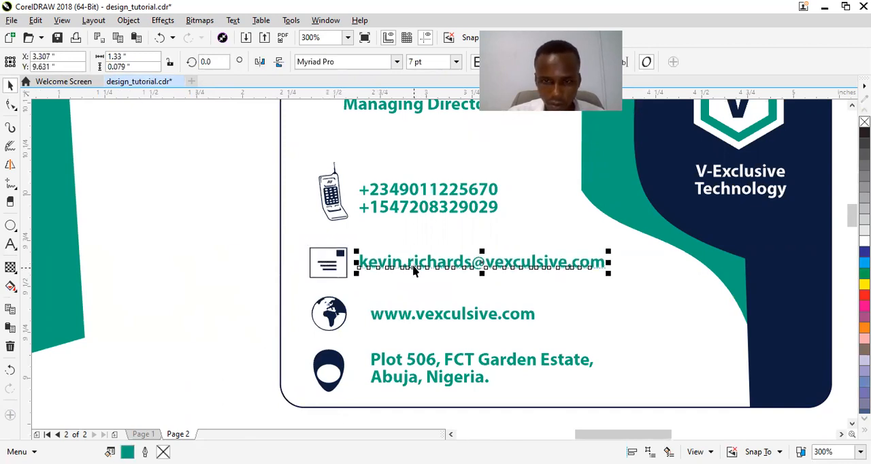
click(325, 257)
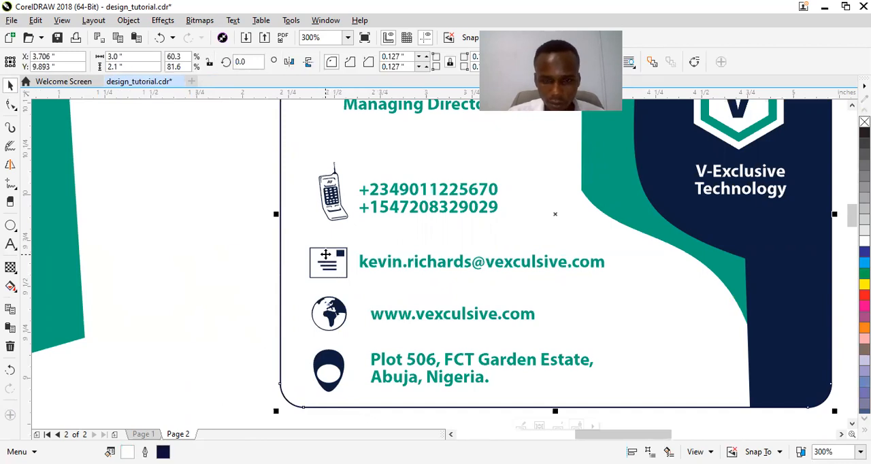
Nudge the envelope icon and e-mail line together up and right to about X 3.199, Y 9.66 inches
drag(216, 226, 627, 298)
key(Up)
key(Up)
key(Up)
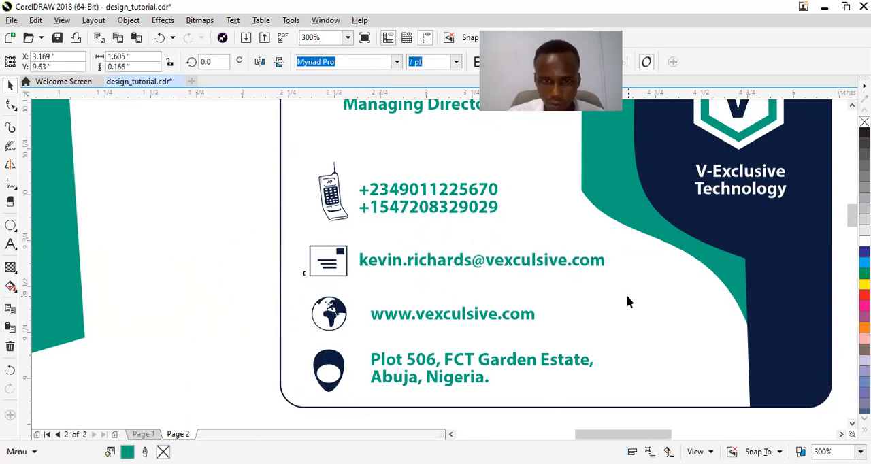
key(Right)
key(Right)
key(Right)
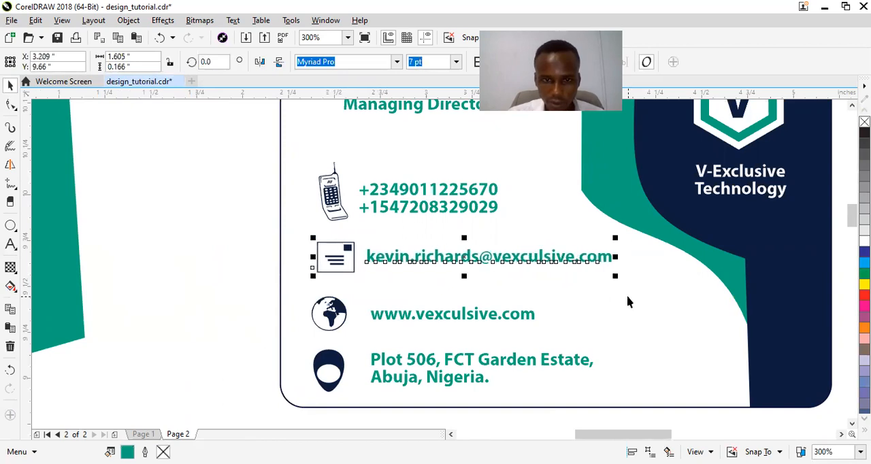
click(239, 282)
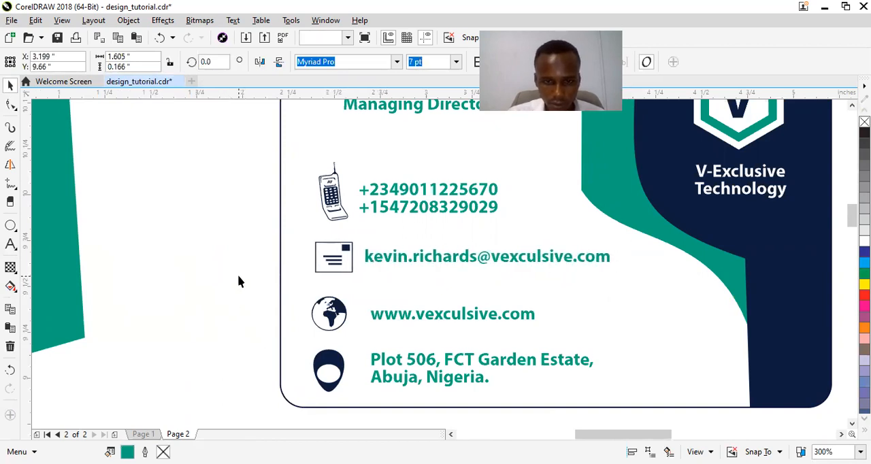
Nudge the globe icon and website line together to about X 2.995, Y 9.372 inches, and raise the pin icon to about Y 9.061
drag(264, 271, 584, 340)
key(Right)
key(Up)
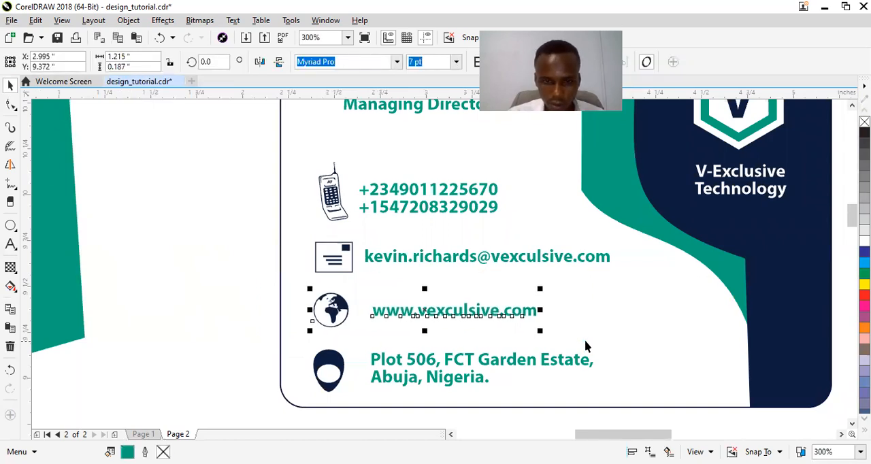
click(325, 377)
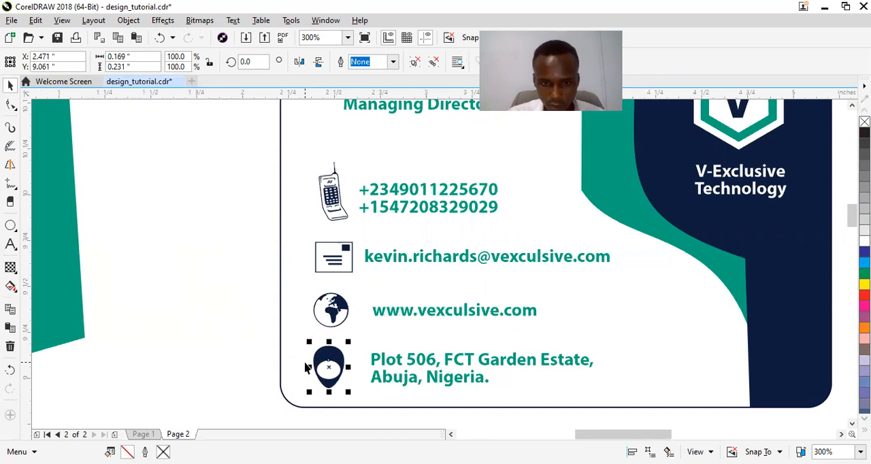
Shift the address and website lines left toward their icons, with the website line at about X 3.116, Y 9.372 inches
click(427, 364)
key(Left)
key(Left)
key(Left)
key(Left)
key(Left)
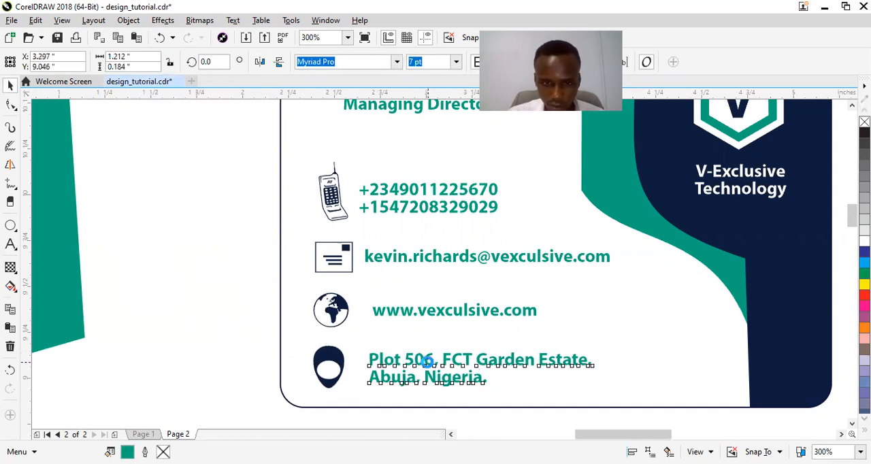
click(411, 313)
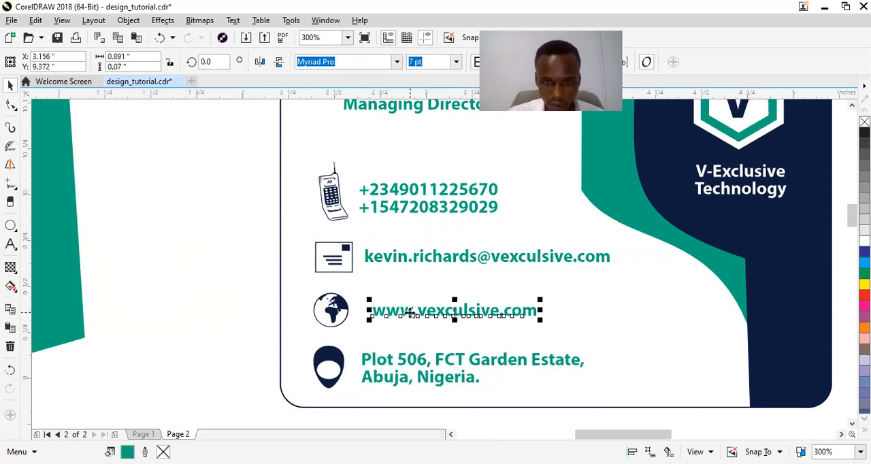
key(Left)
key(Left)
key(Left)
key(Left)
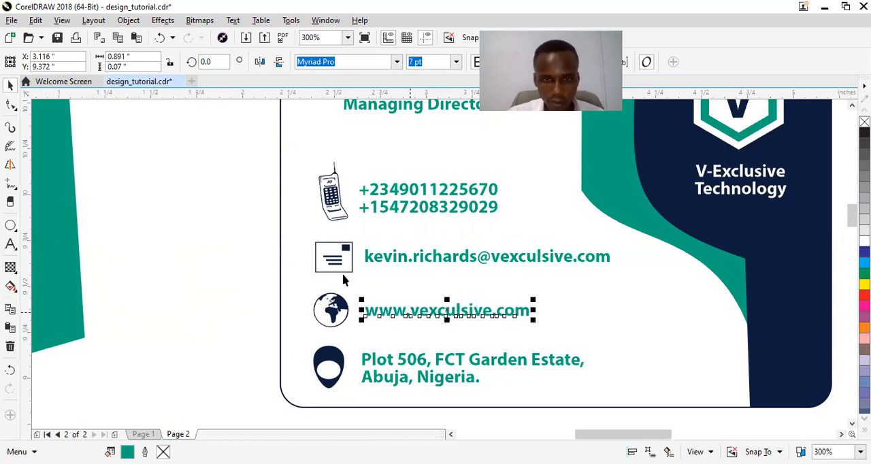
Move the leftover navy and teal cut shapes together off the page, to about X -2.48, Y 9.427 inches
click(195, 228)
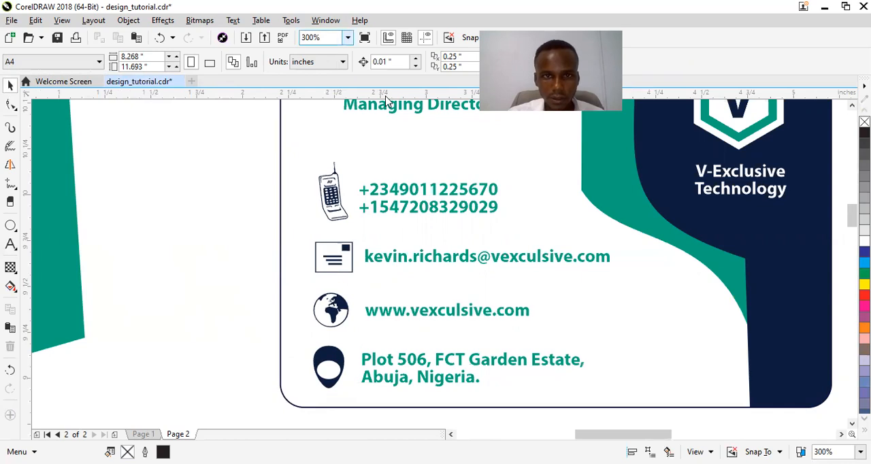
click(348, 38)
key(Return)
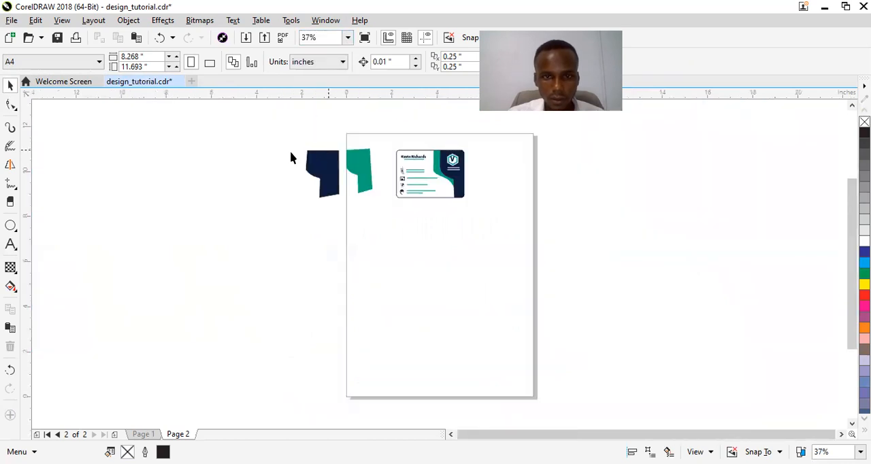
drag(322, 176, 393, 250)
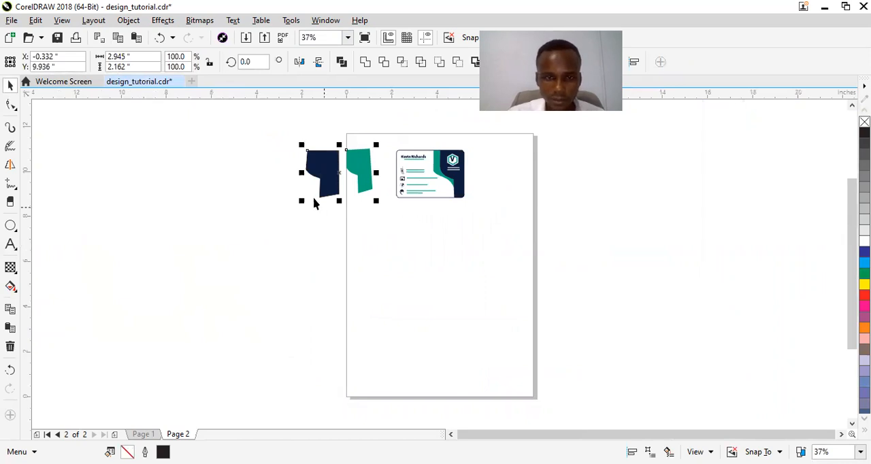
drag(334, 178, 285, 189)
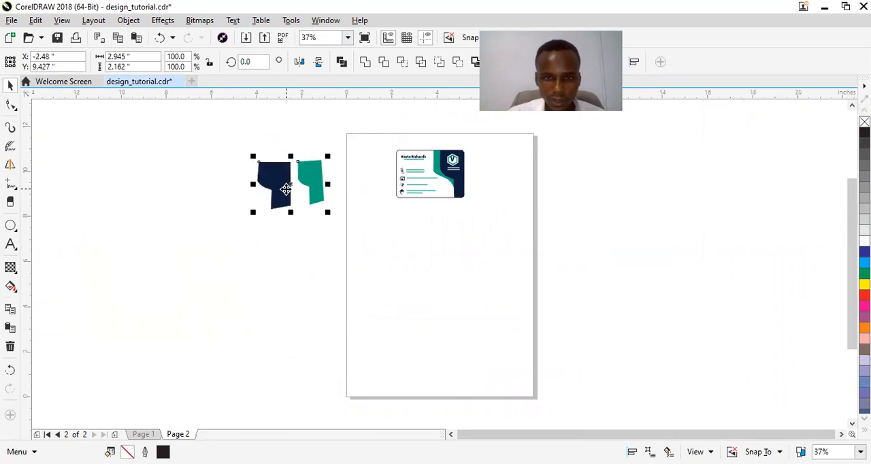
Nudge the phone, envelope, globe and pin icons together away from their text lines, to about X 2.474, Y 9.562 inches
key(z)
drag(374, 138, 471, 206)
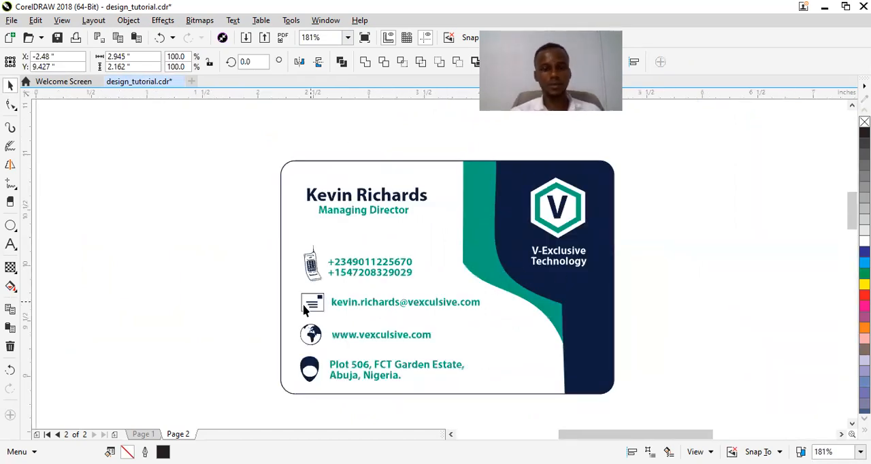
drag(313, 335, 331, 410)
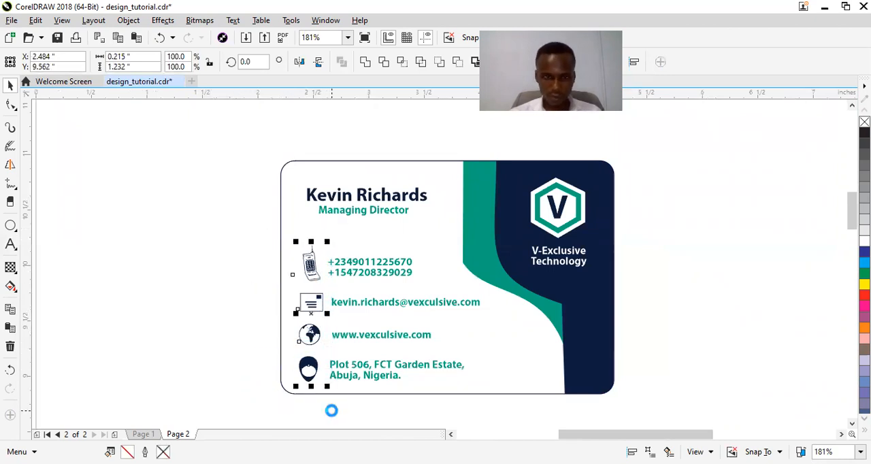
click(198, 266)
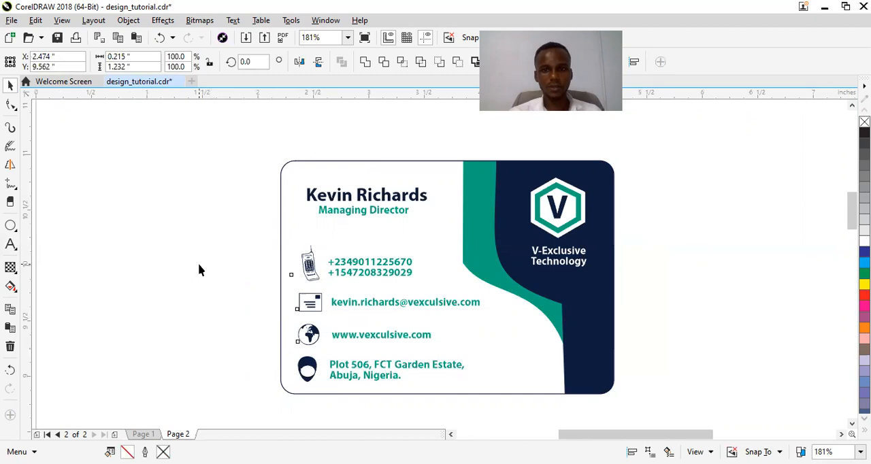
click(199, 264)
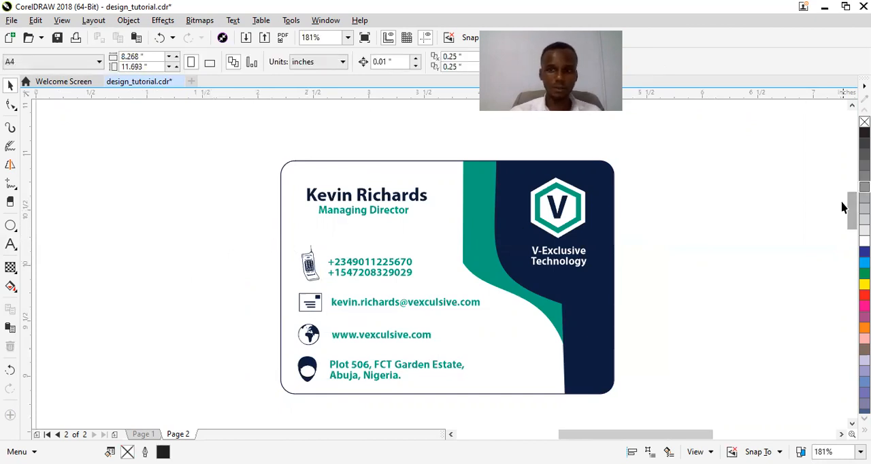
scroll(843, 216, right, 5)
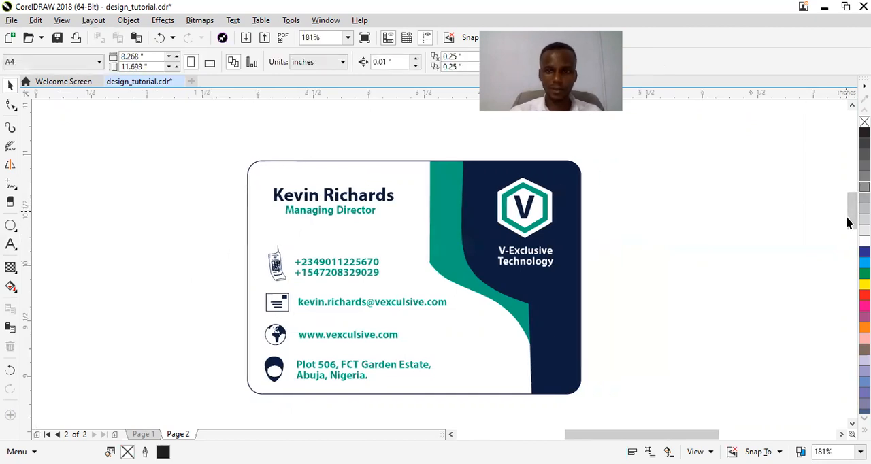
scroll(851, 218, down, 2)
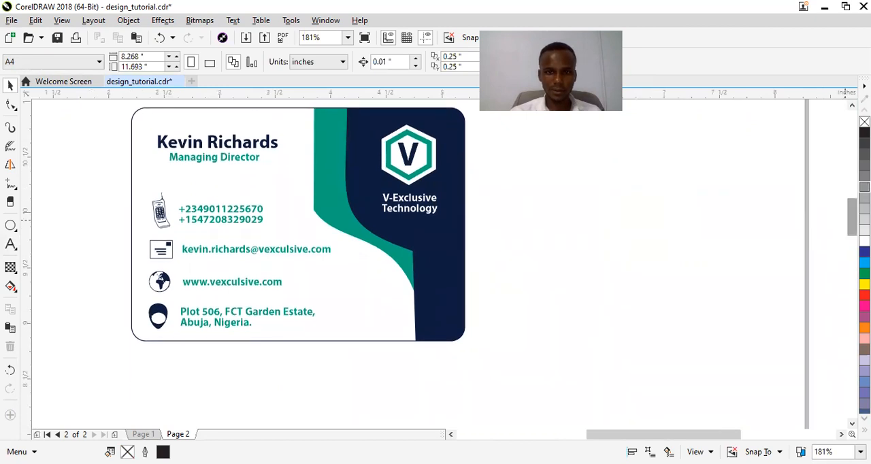
scroll(850, 217, up, 2)
scroll(851, 217, down, 2)
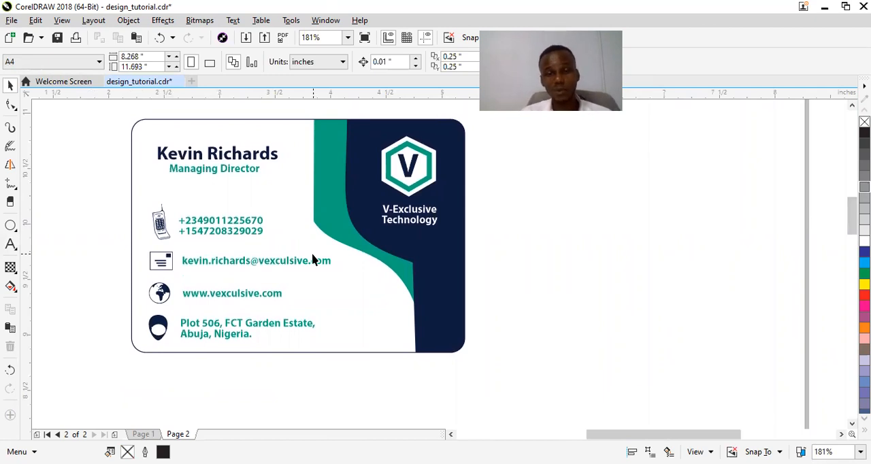
drag(679, 429, 669, 433)
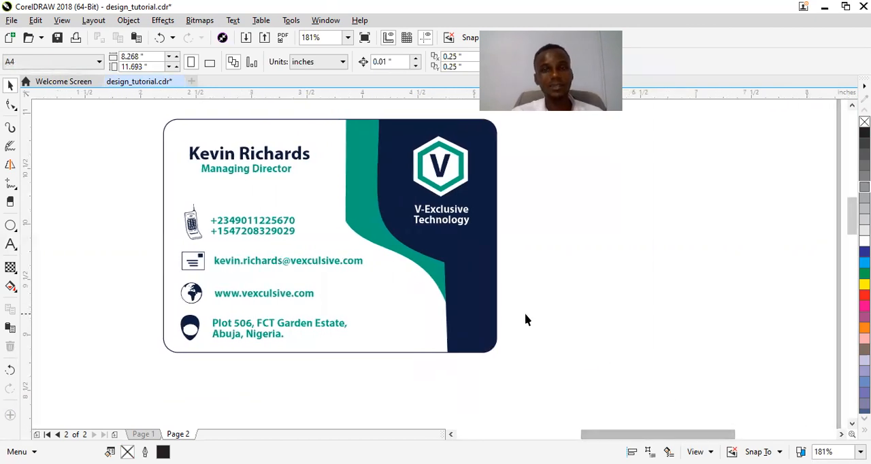